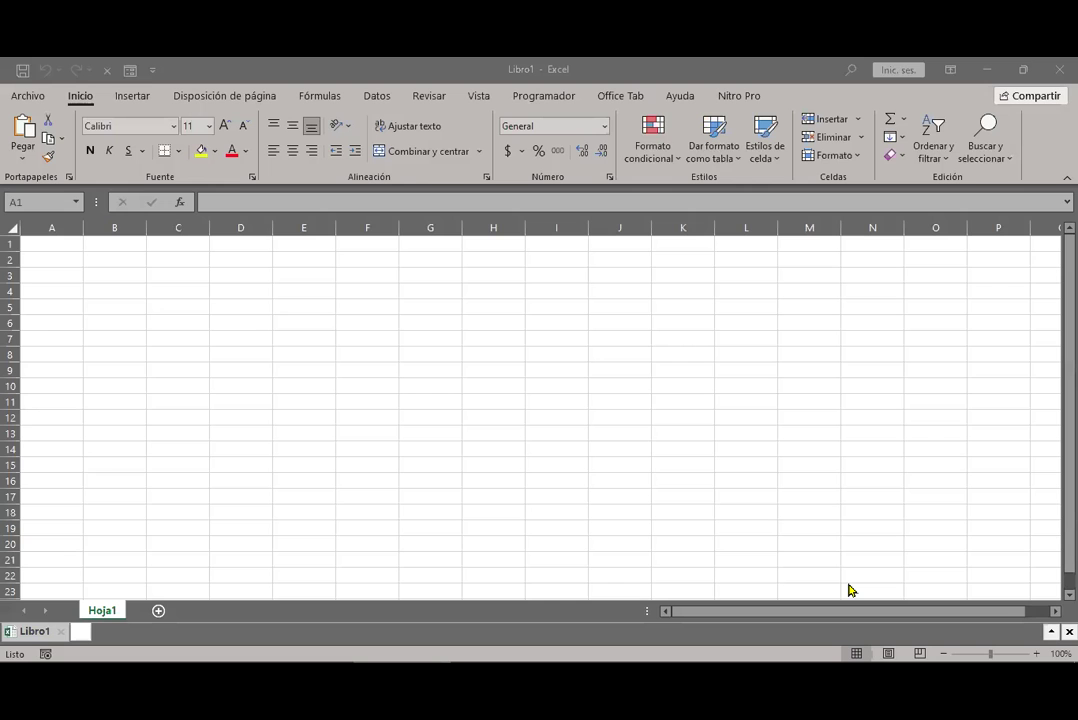
Step: Select cell G2 and set the worksheet zoom to 120%
left_click(470, 69)
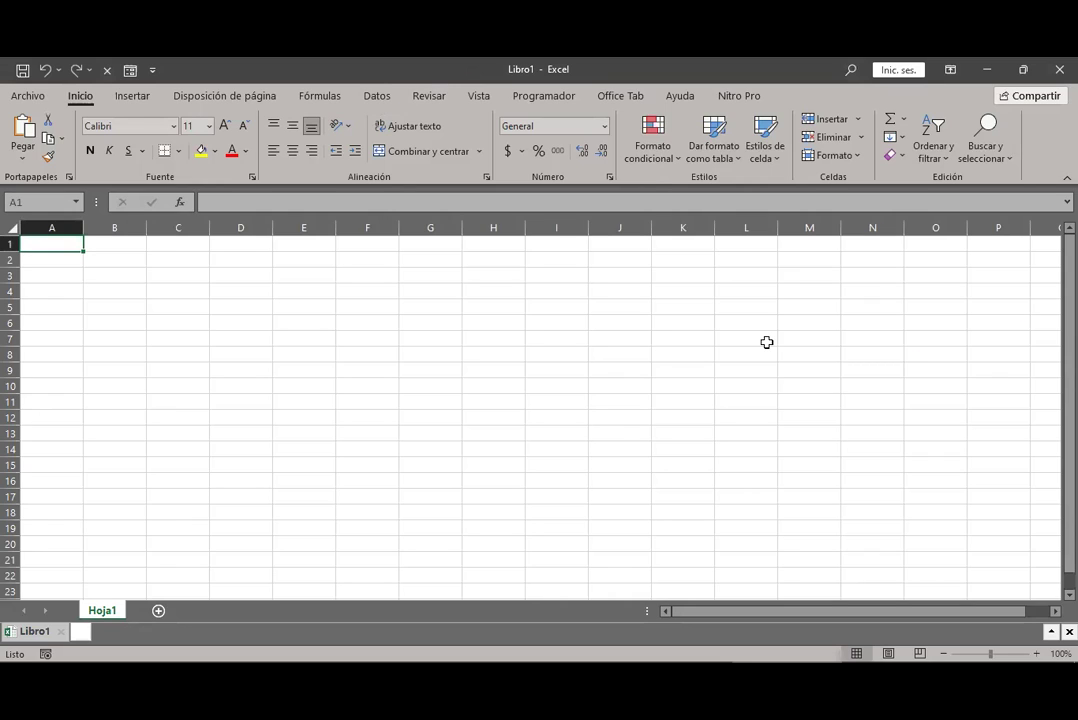
left_click(438, 261)
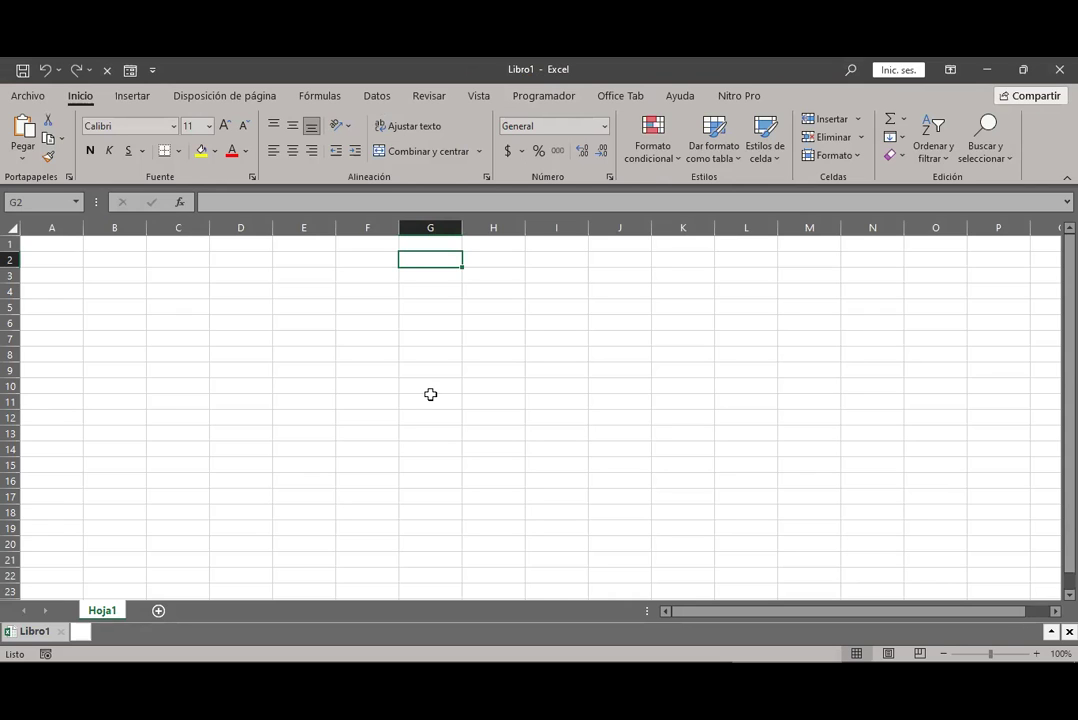
key("ctrl+plus")
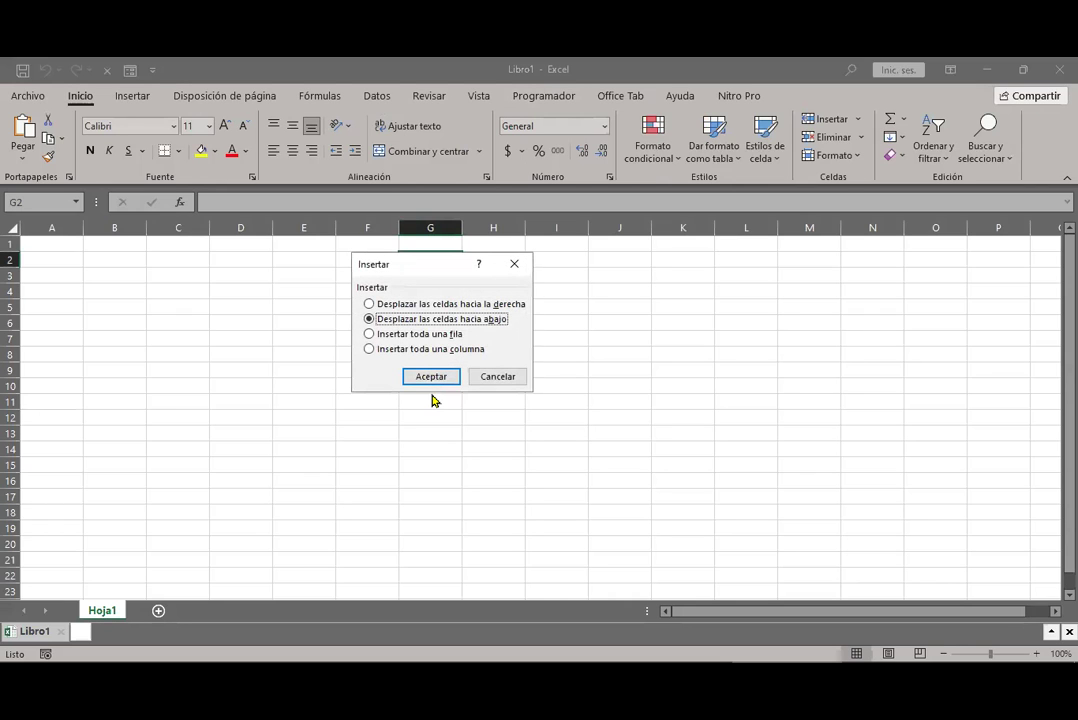
left_click(494, 377)
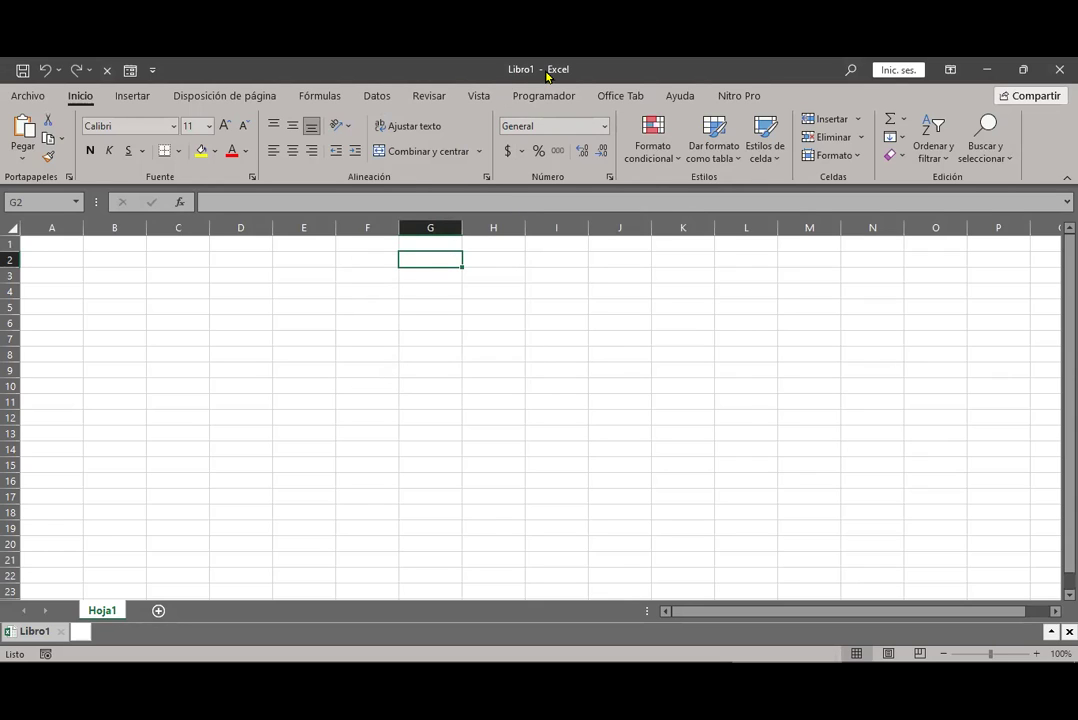
left_click(1036, 654)
left_click(1036, 654)
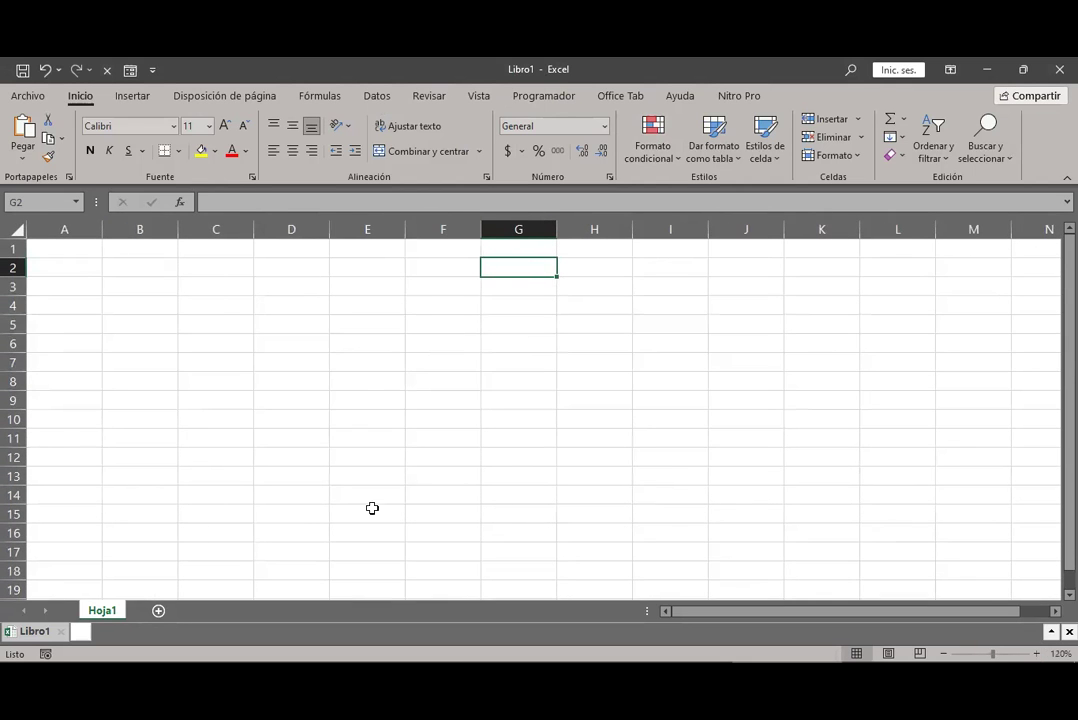
Step: Launch Word with a blank document and switch back to the blank Excel workbook
left_click(12, 652)
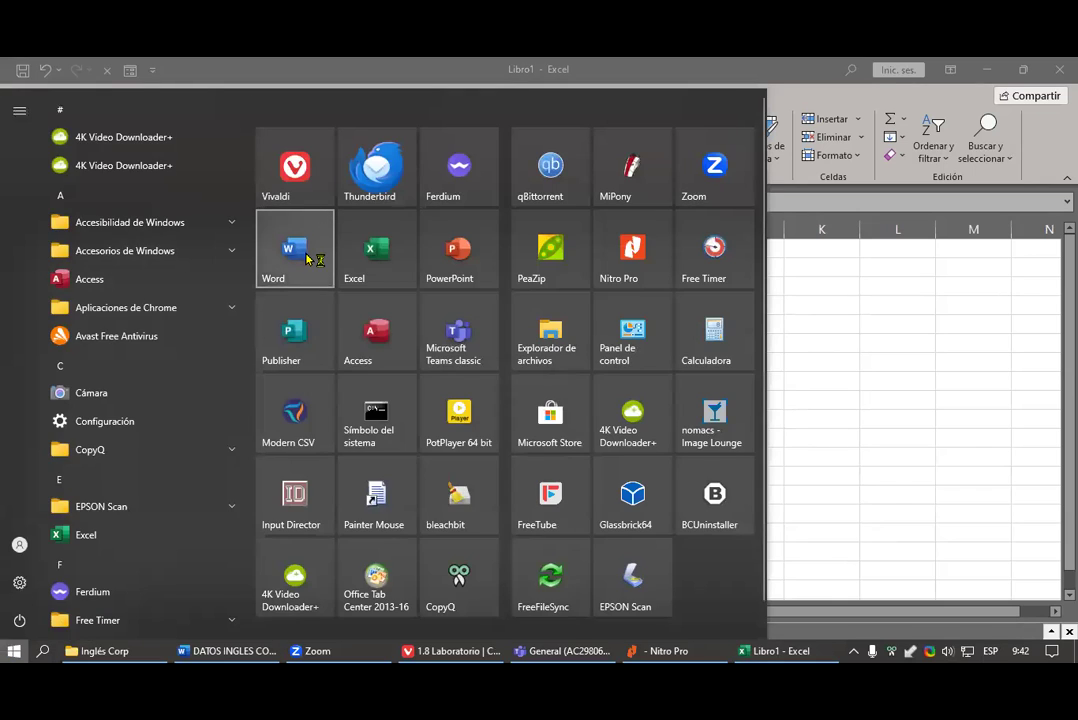
left_click(306, 259)
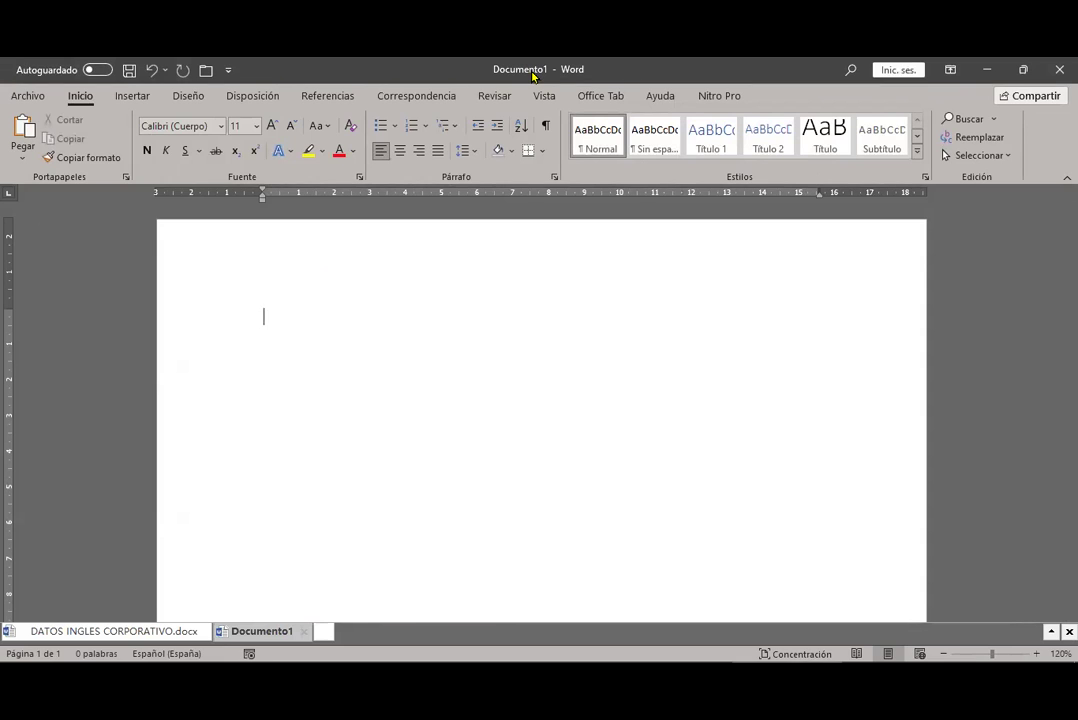
mouse_move(615, 665)
left_click(663, 660)
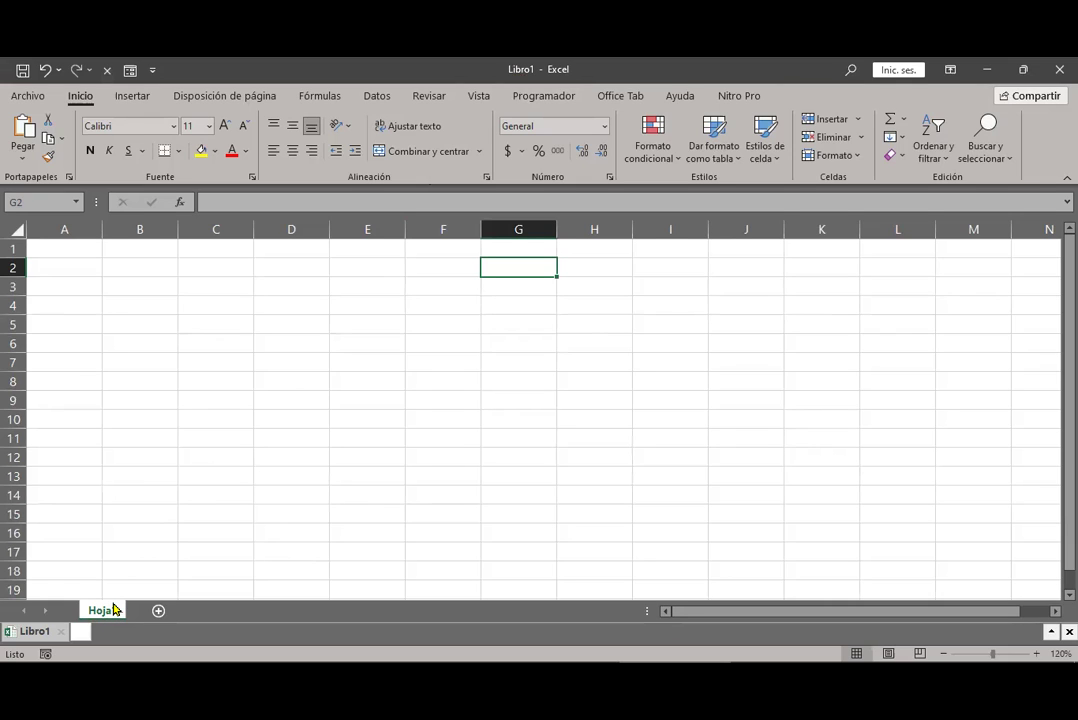
Step: Launch Painter Mouse to highlight the cursor and minimize its settings window
key("super")
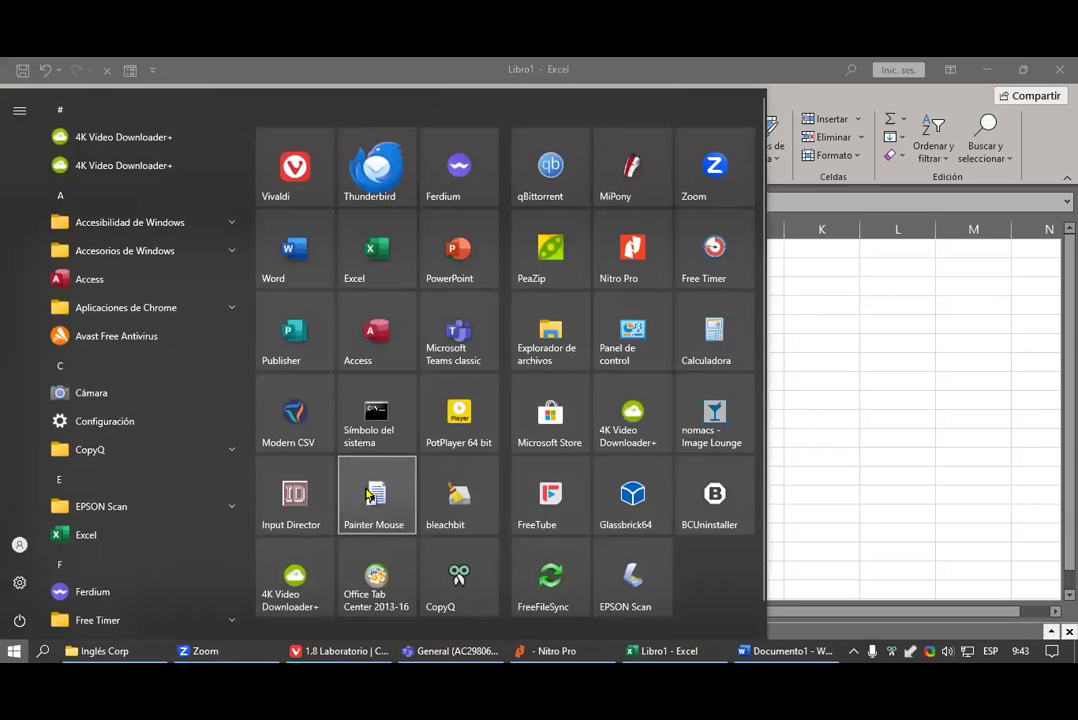
left_click(370, 495)
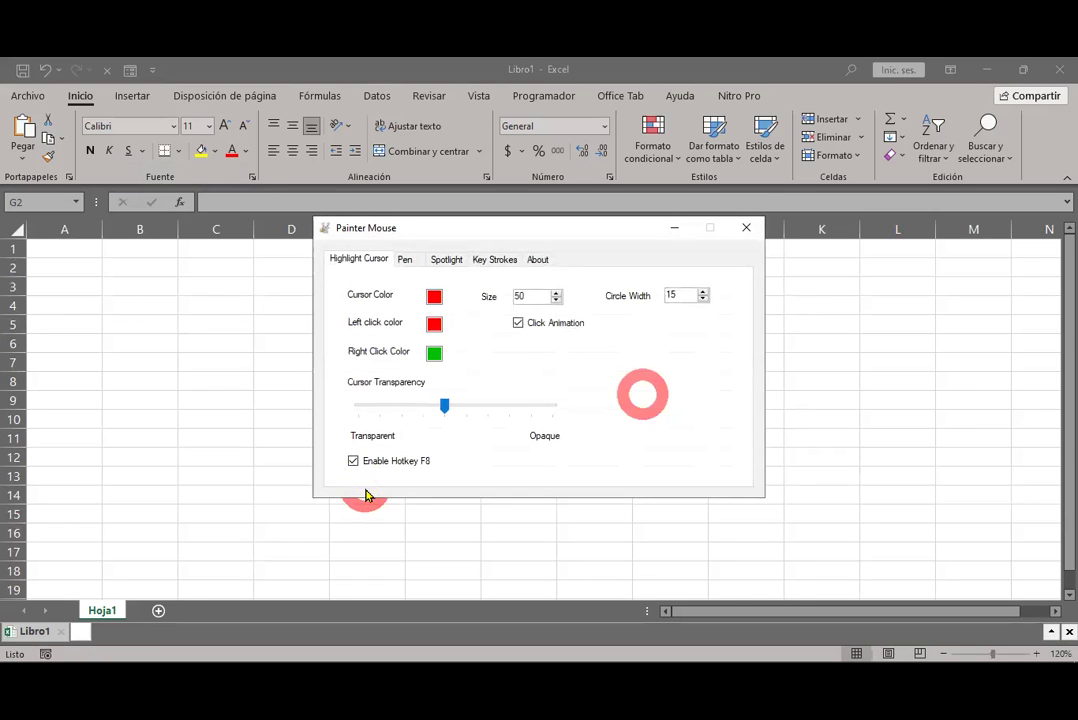
left_click(671, 229)
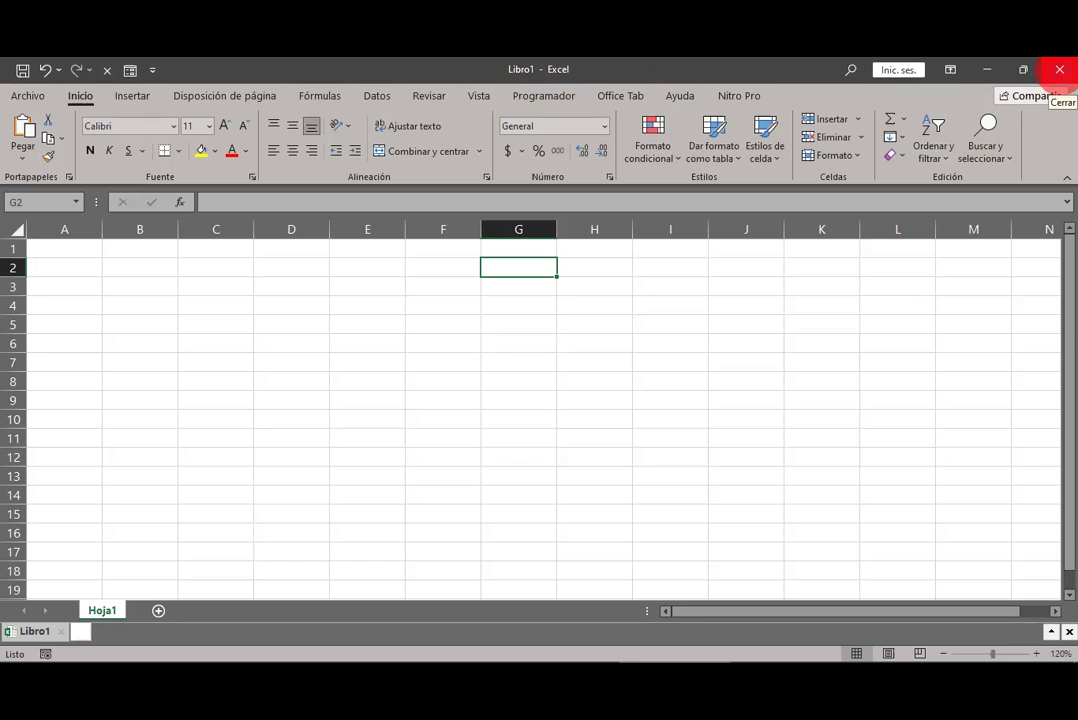
Step: Close the blank Excel workbook and the blank Word document
left_click(1059, 69)
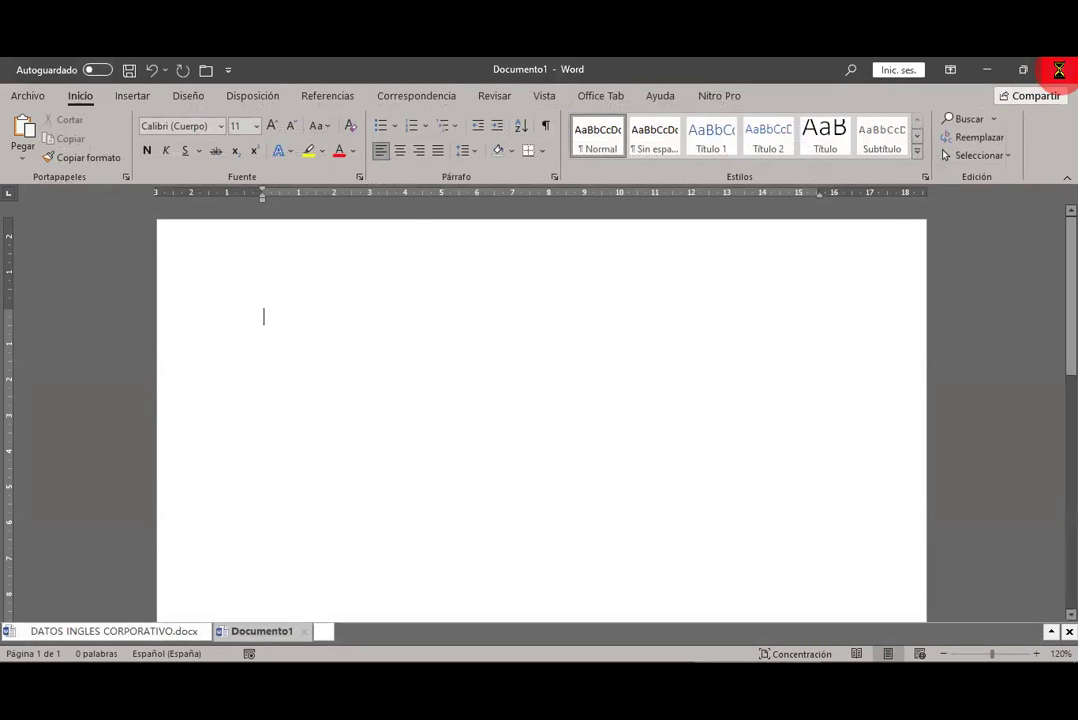
left_click(1059, 69)
left_click(519, 400)
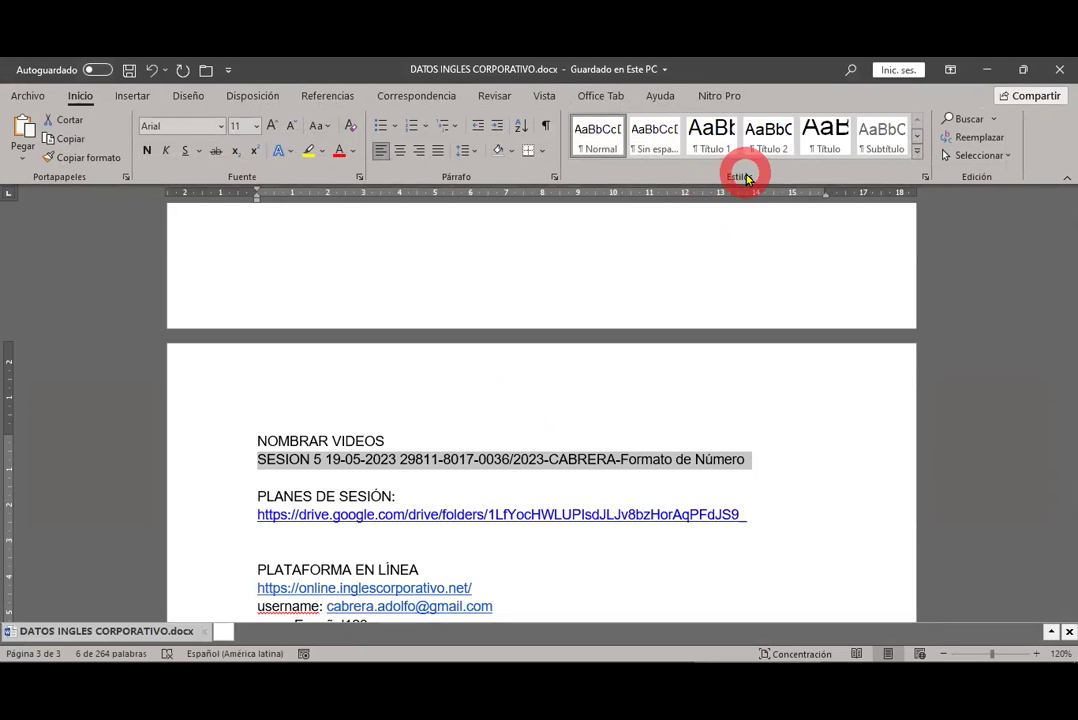
Step: Launch Excel again with a new blank workbook
key("super")
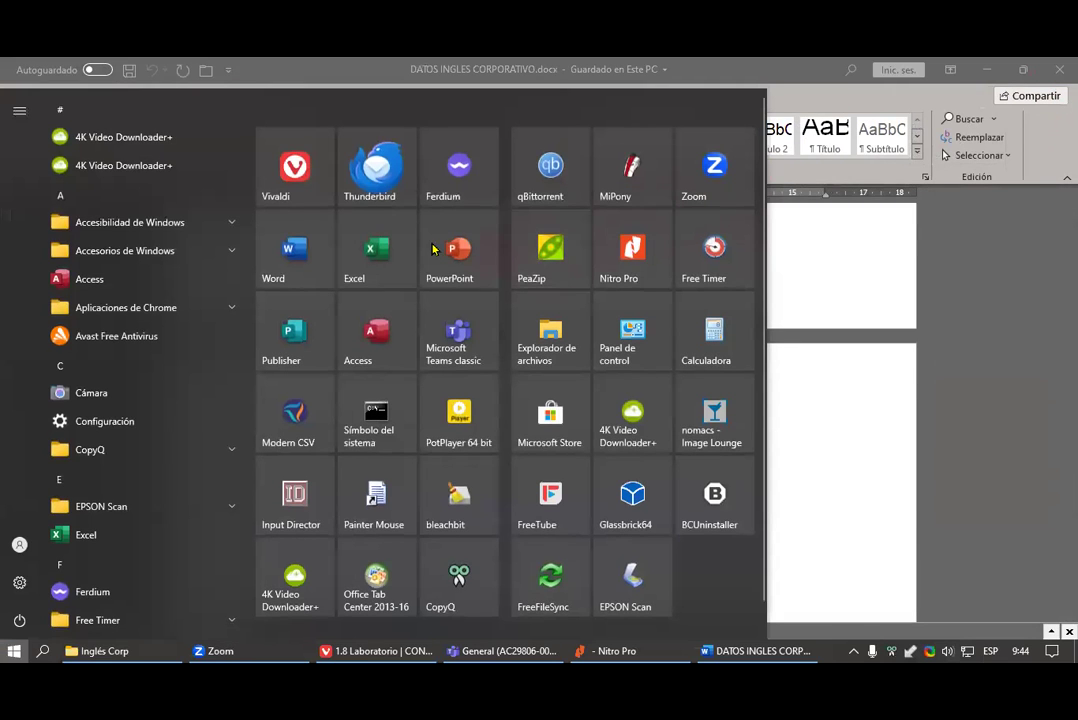
left_click(370, 247)
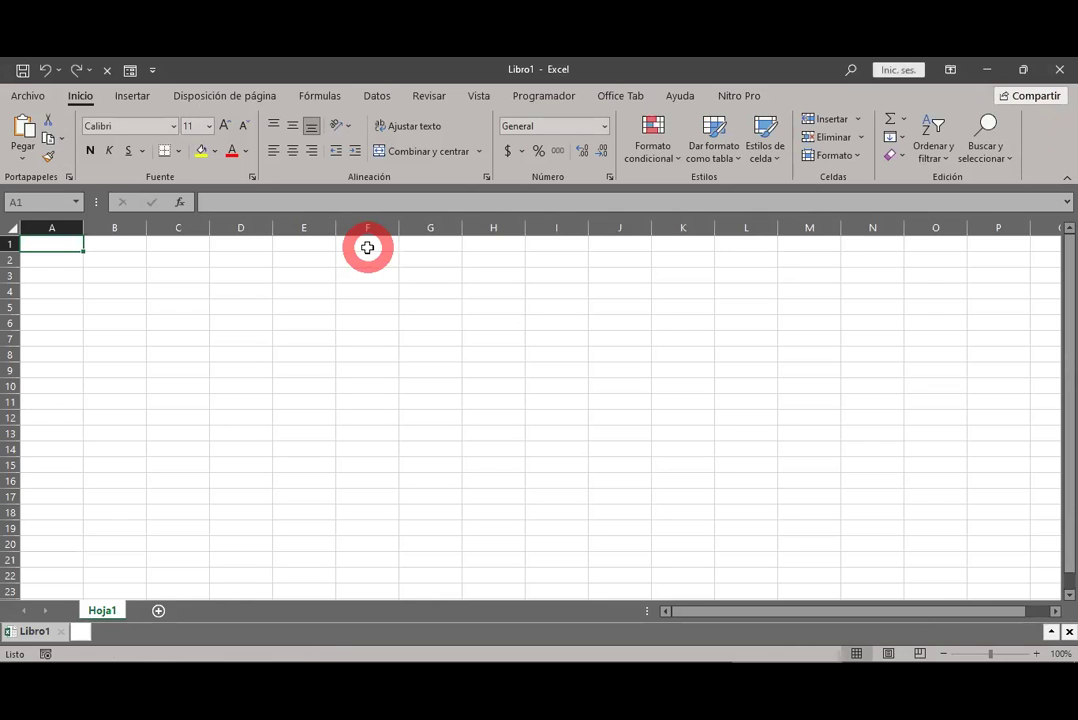
left_click(343, 228)
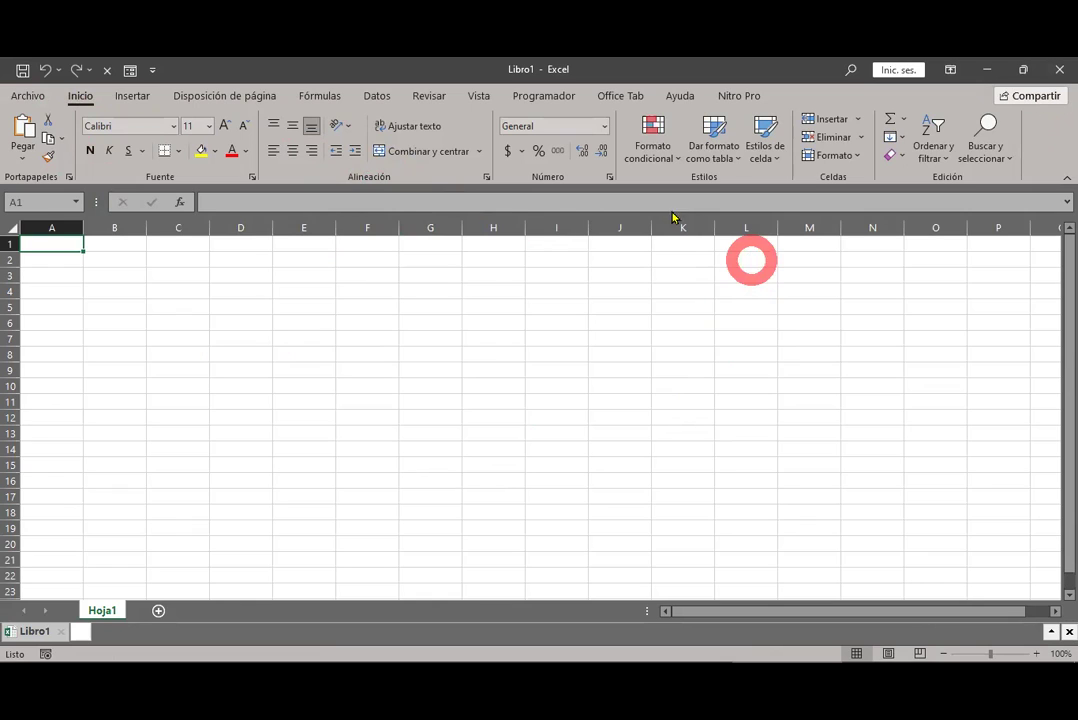
Step: View Excel's start page with its new workbook templates and recent files, and return to the worksheet
left_click(30, 97)
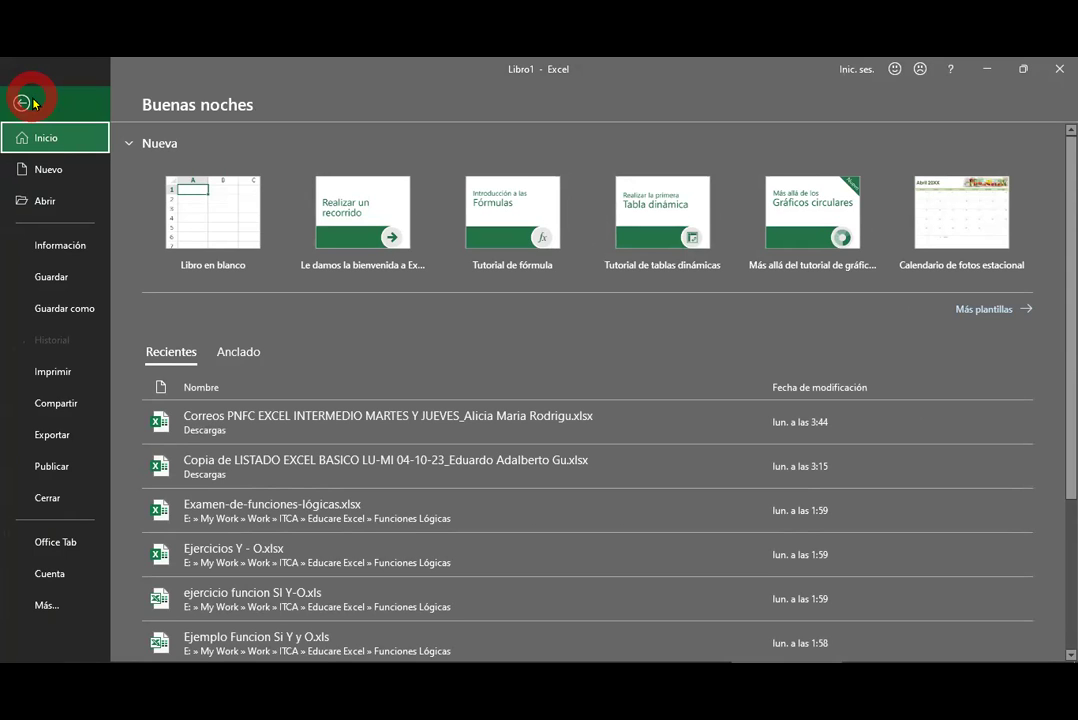
left_click(22, 102)
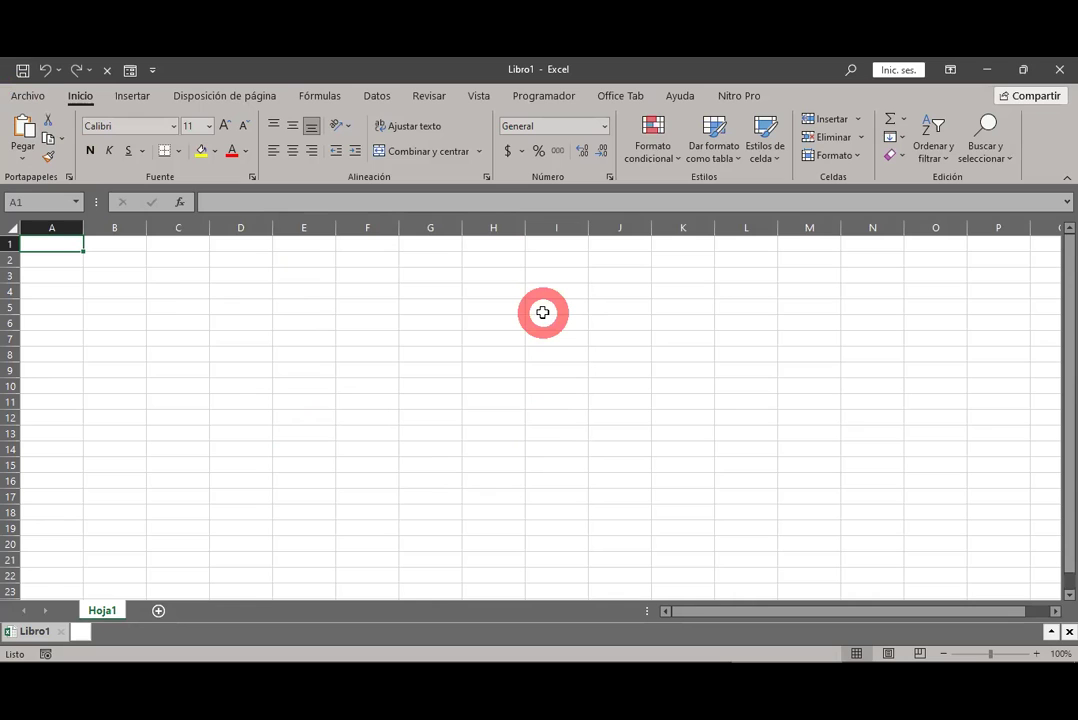
left_click(28, 96)
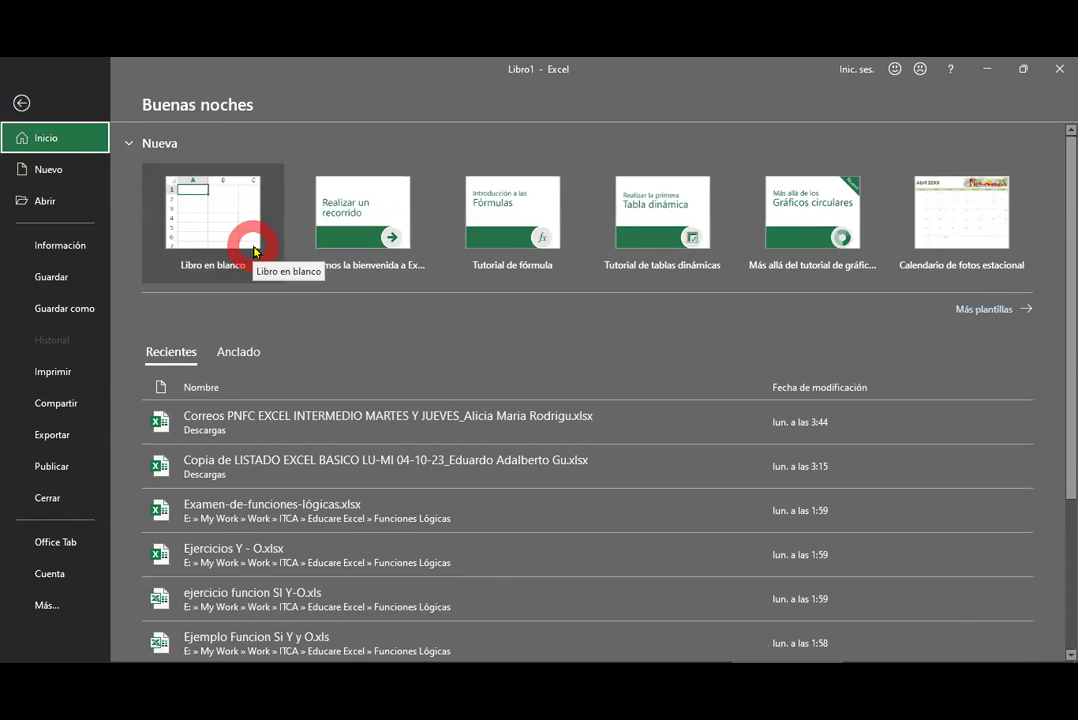
left_click(22, 104)
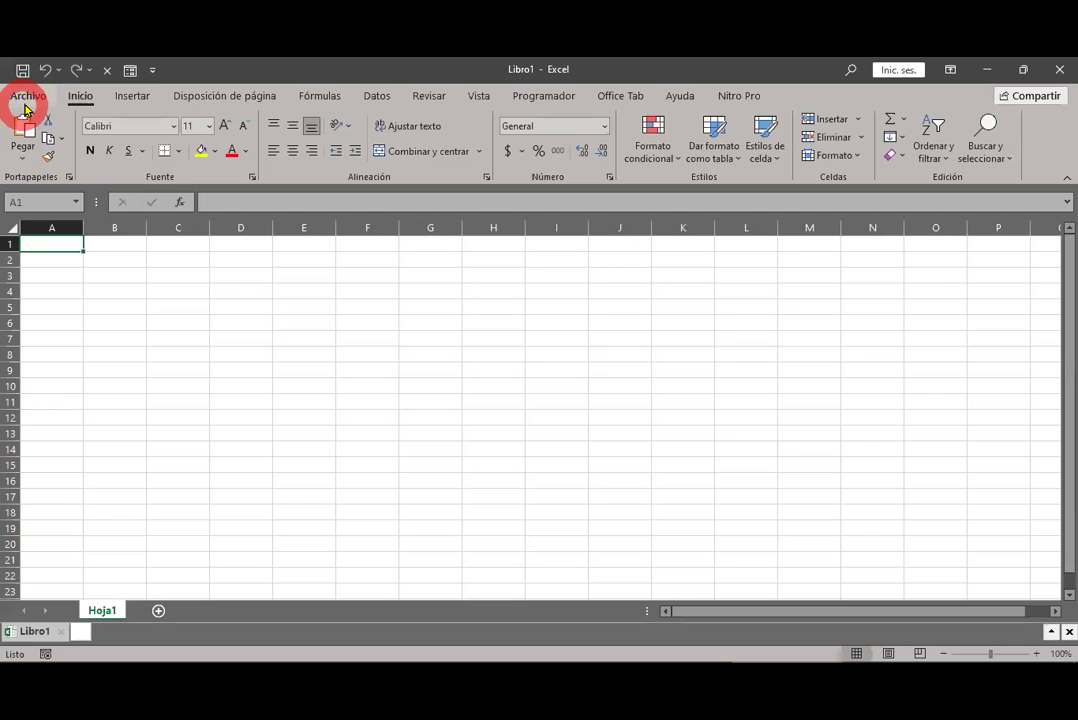
Step: Open the Excel Options dialog and move it clear of the ribbon
left_click(30, 97)
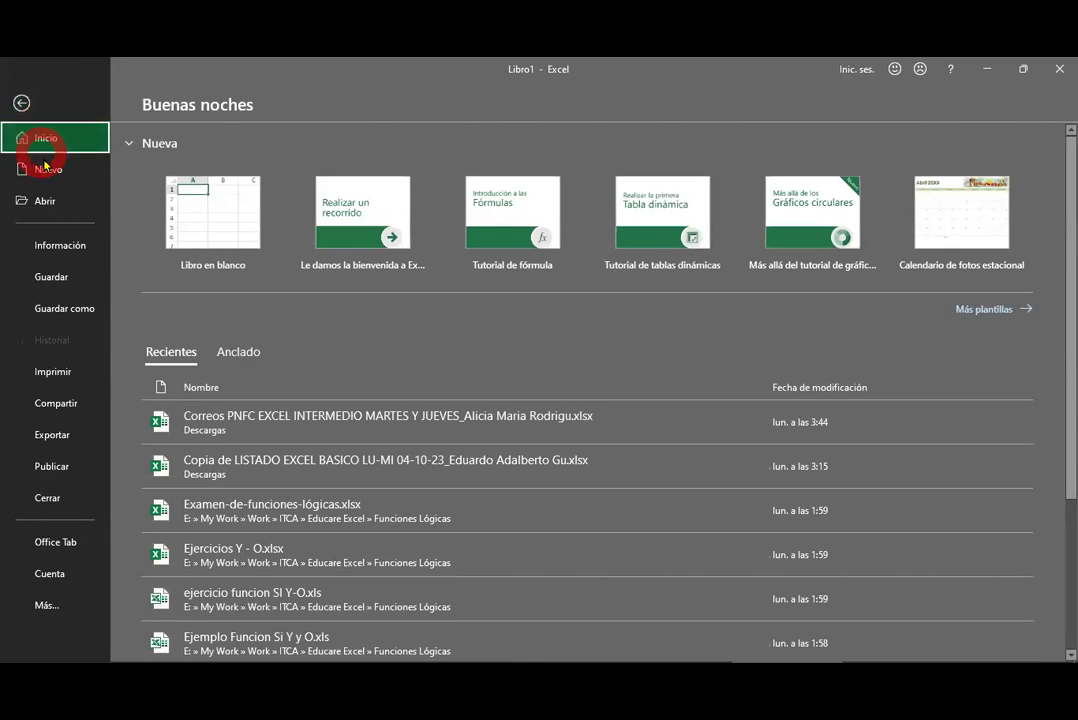
left_click(72, 608)
left_click(155, 641)
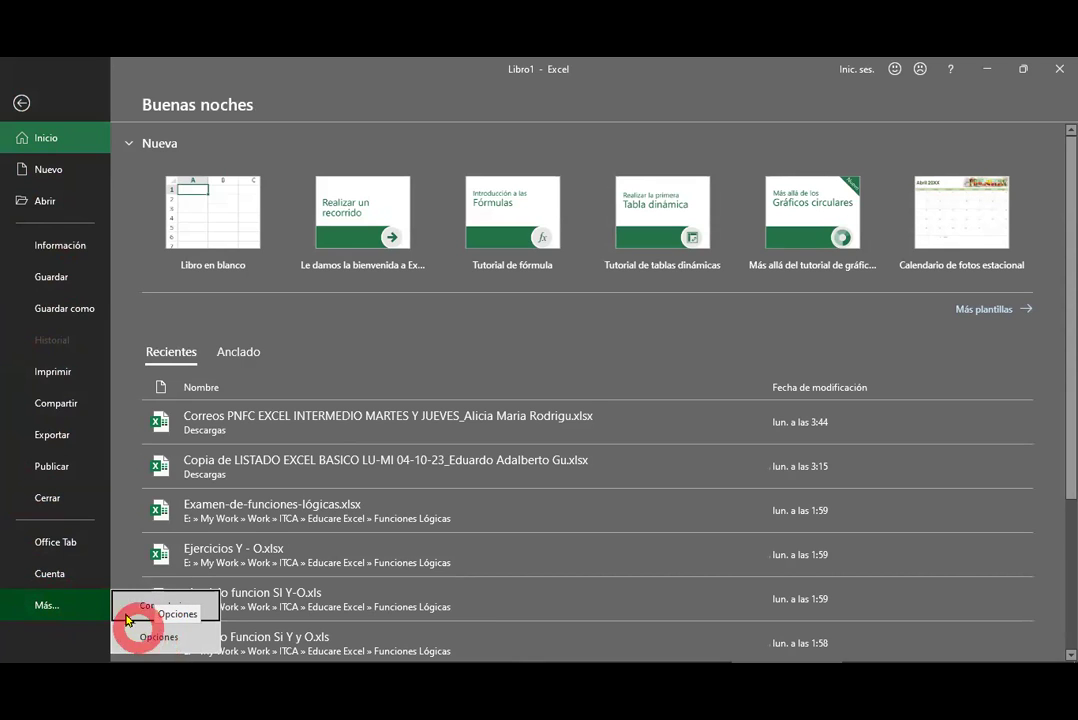
left_click(84, 607)
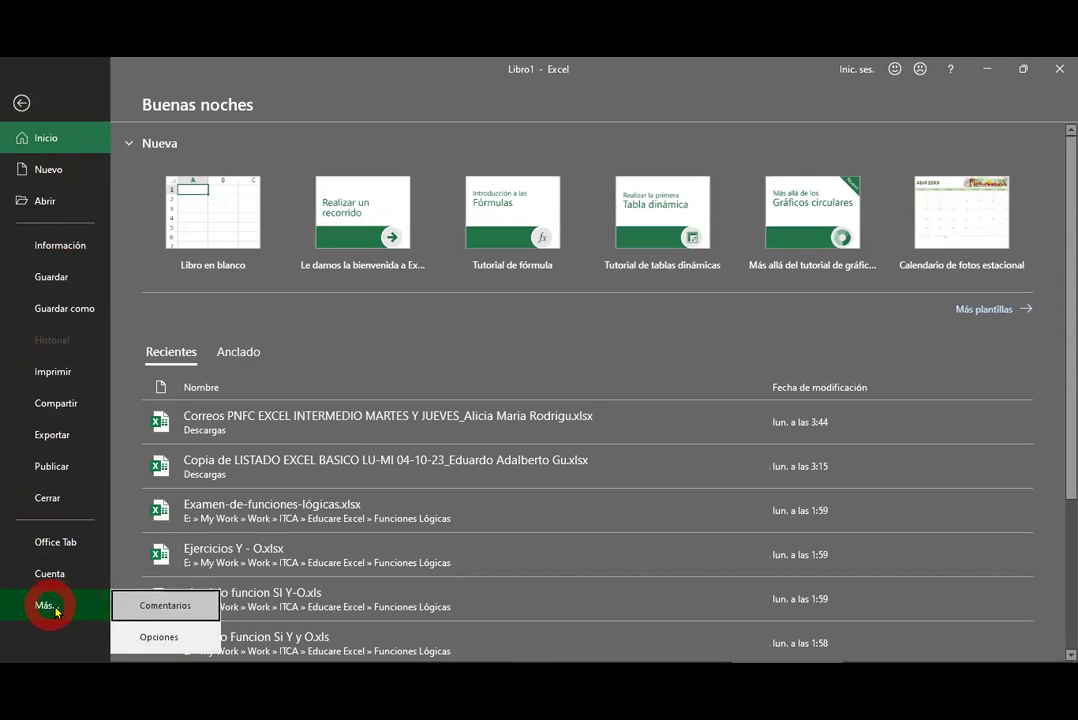
left_click(158, 638)
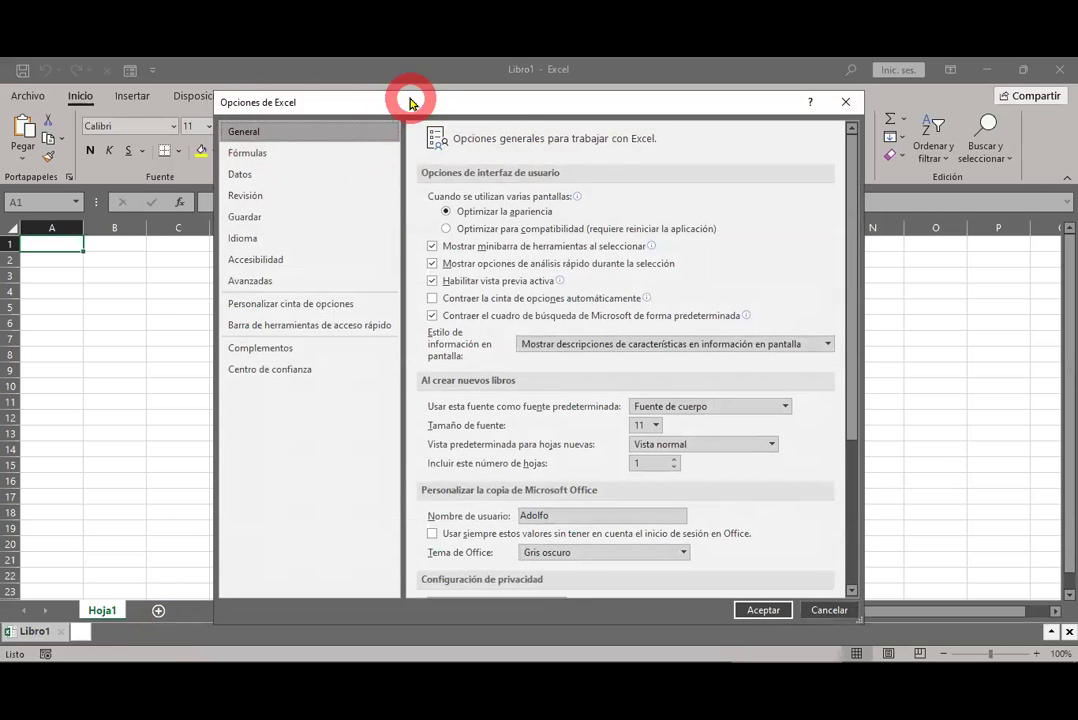
left_click_drag(402, 99, 395, 76)
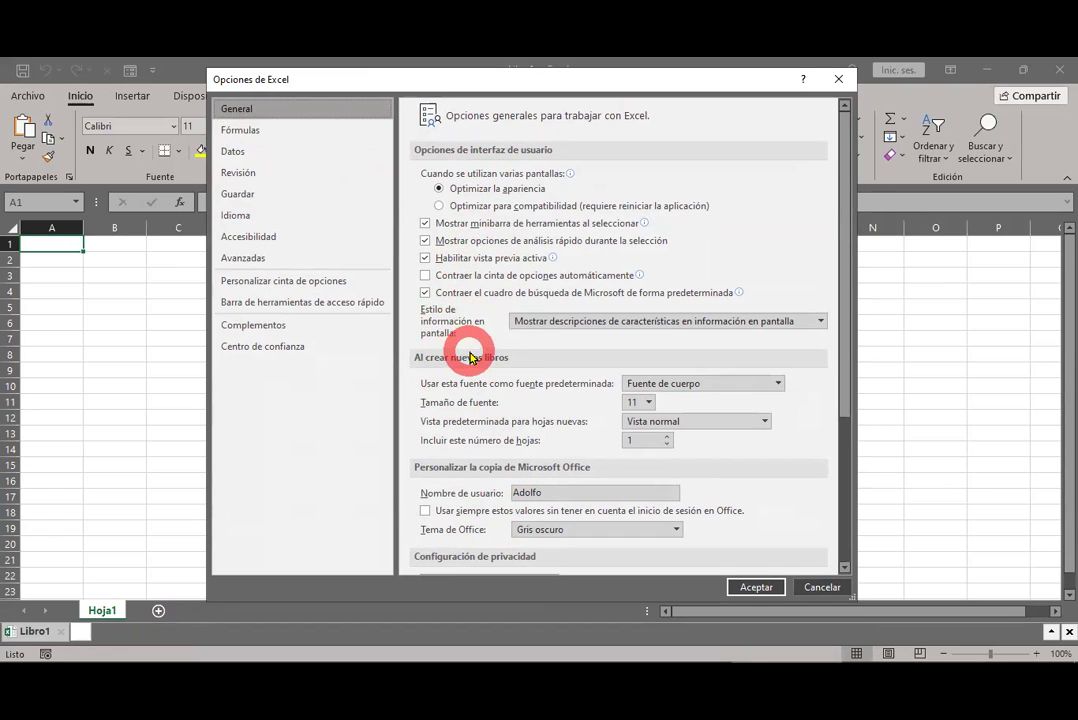
Step: Examine the General options down to the start-screen setting under Opciones de inicio, and accept the dialog
scroll(470, 358, "down", 4)
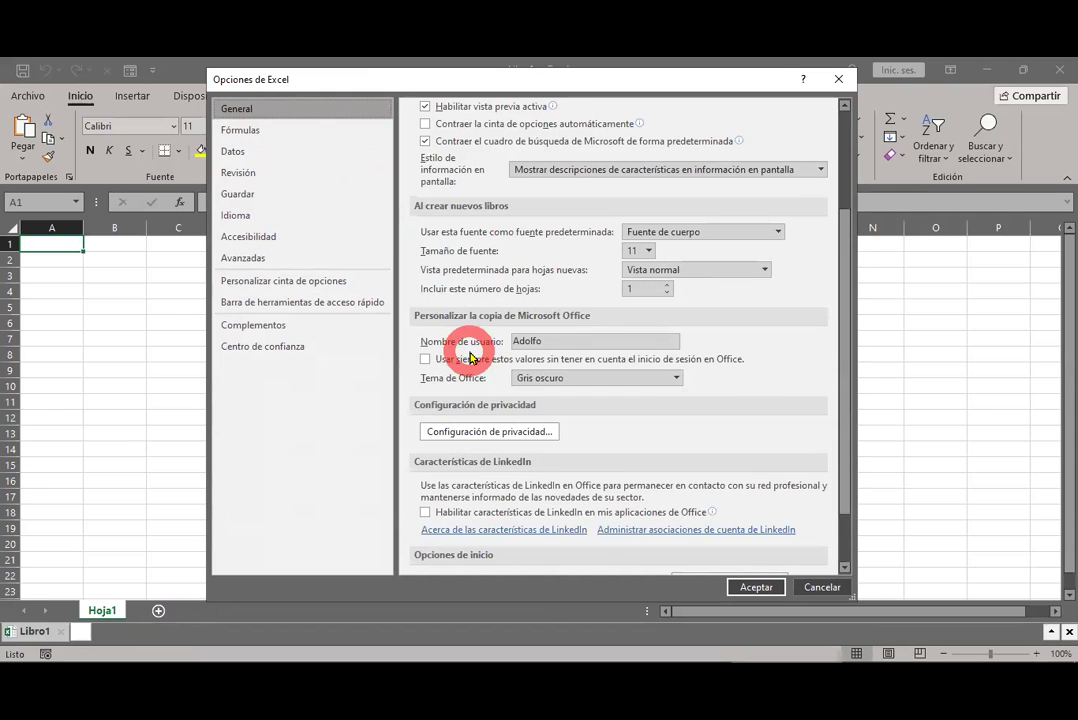
scroll(470, 358, "down", 2)
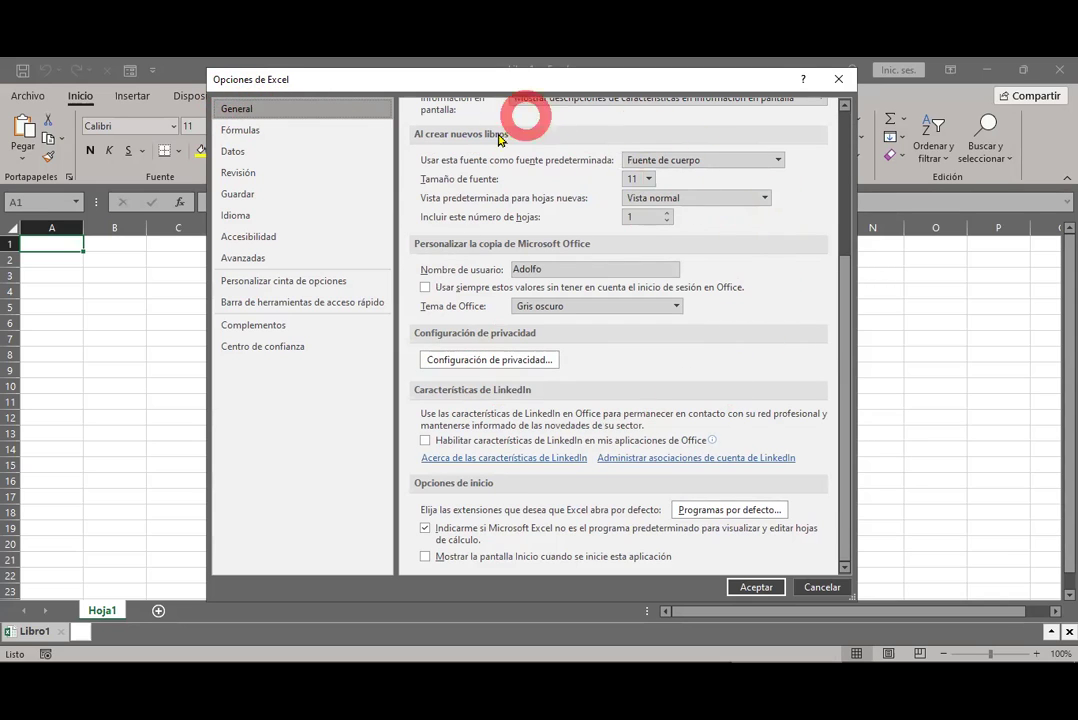
scroll(488, 322, "up", 6)
scroll(488, 332, "down", 6)
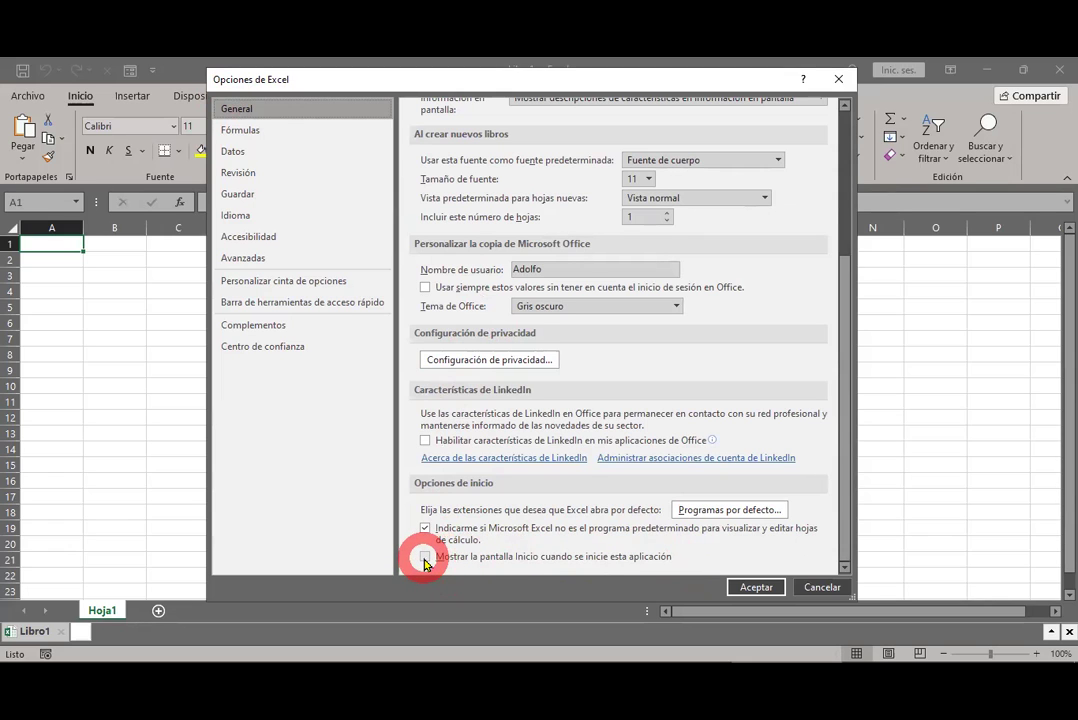
left_click(750, 586)
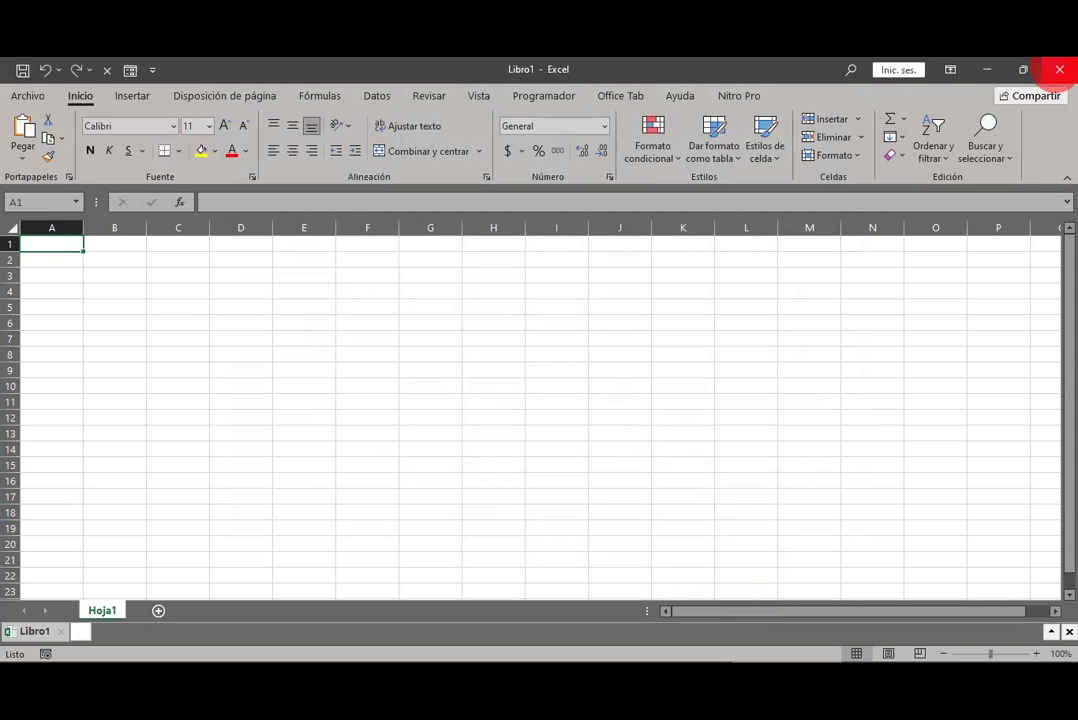
Step: Close Excel and relaunch it with a blank workbook
left_click(1060, 69)
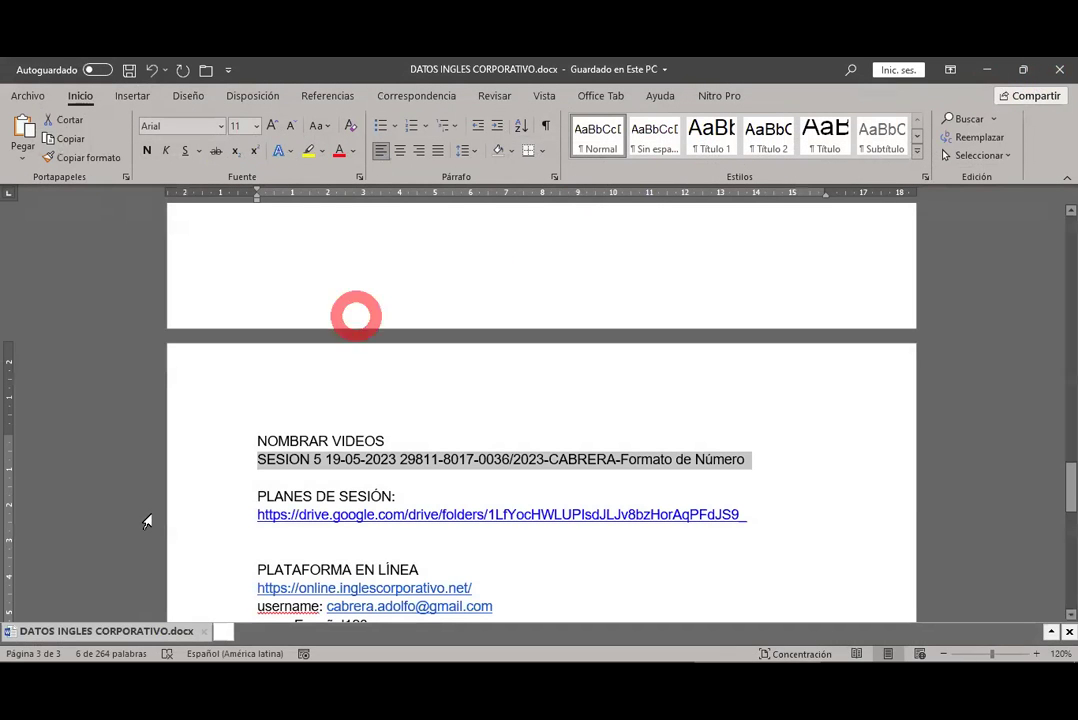
left_click(14, 651)
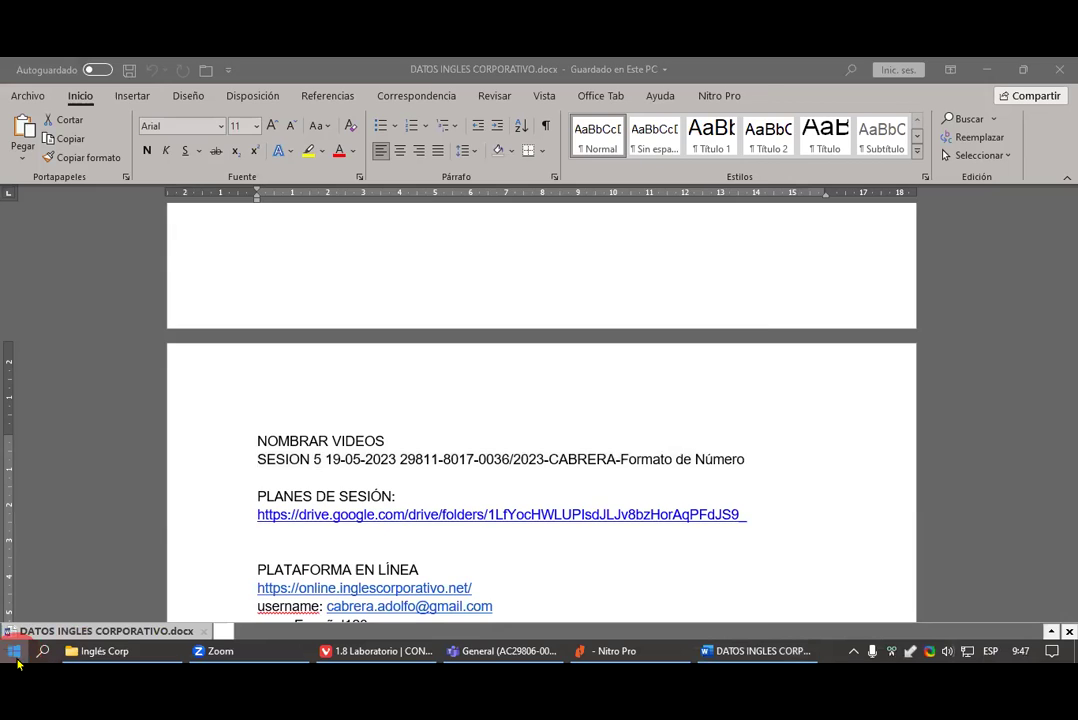
left_click(397, 263)
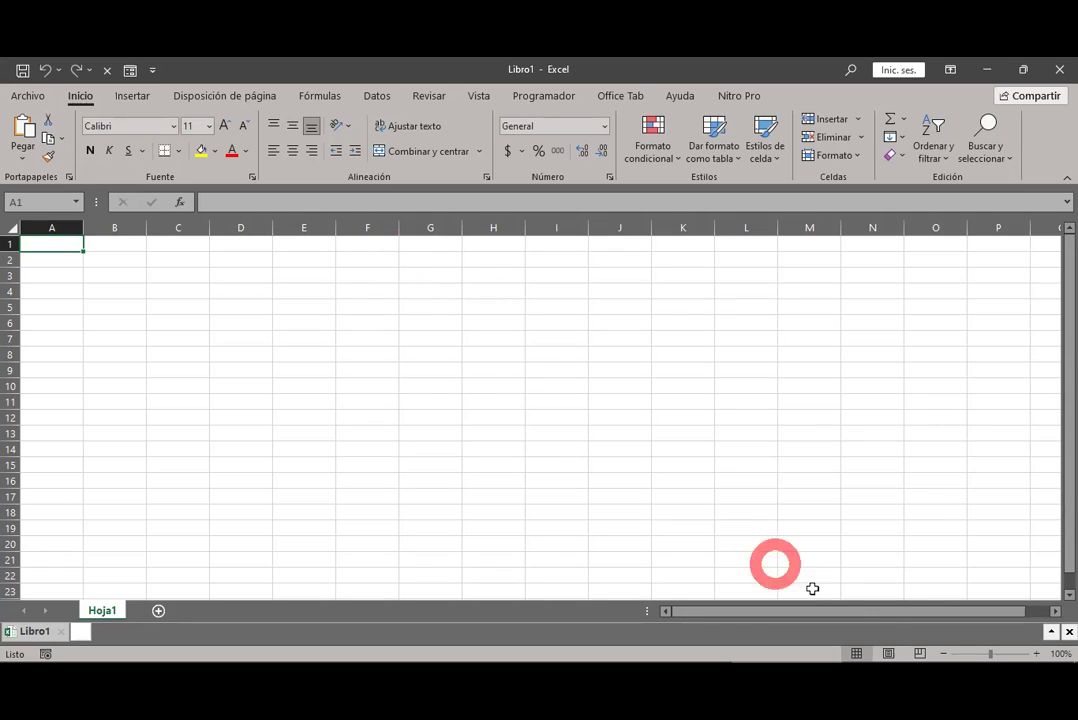
Step: Set the worksheet zoom to 110% and select the cell range C6:J15
left_click(1039, 654)
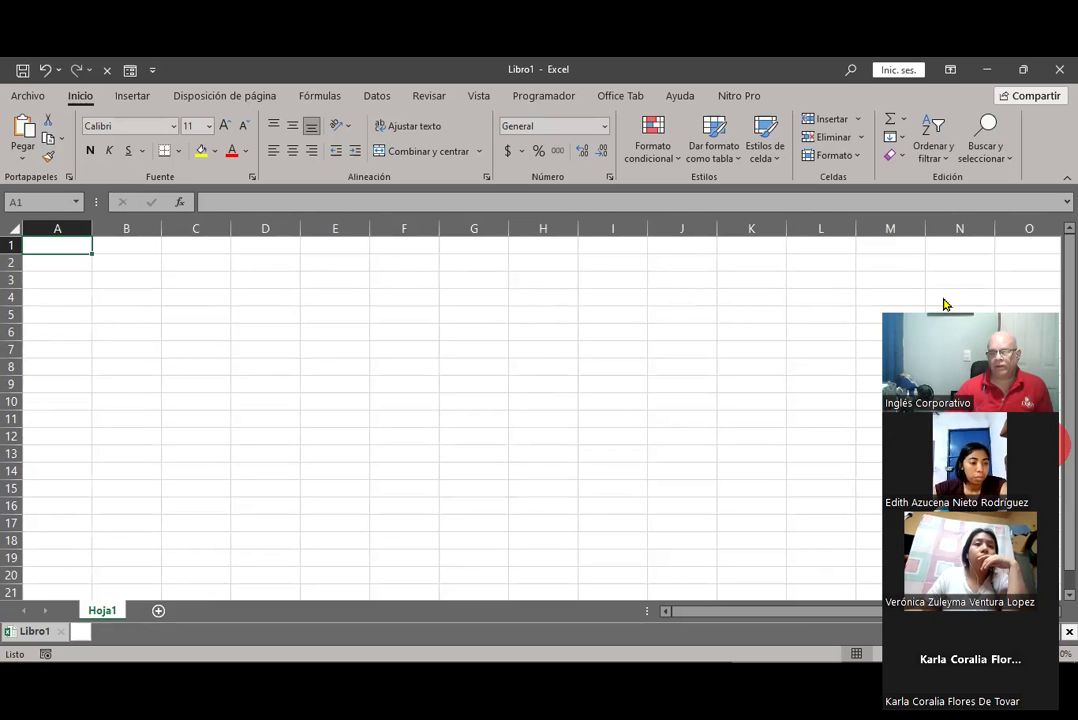
left_click_drag(986, 294, 962, 131)
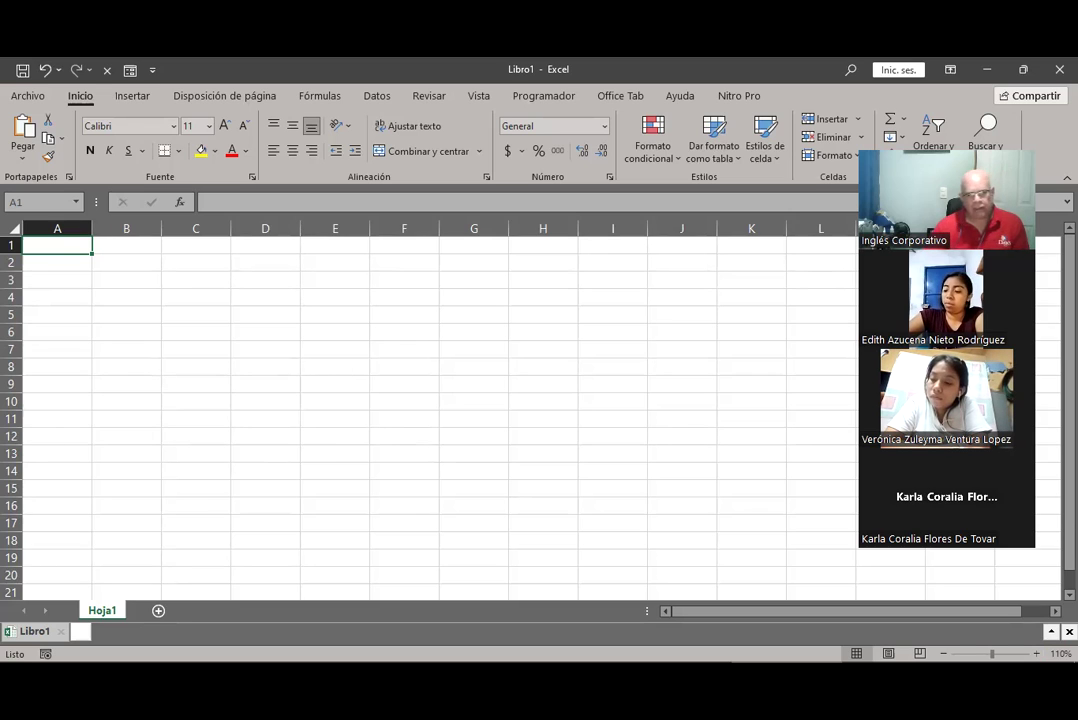
left_click_drag(165, 336, 666, 483)
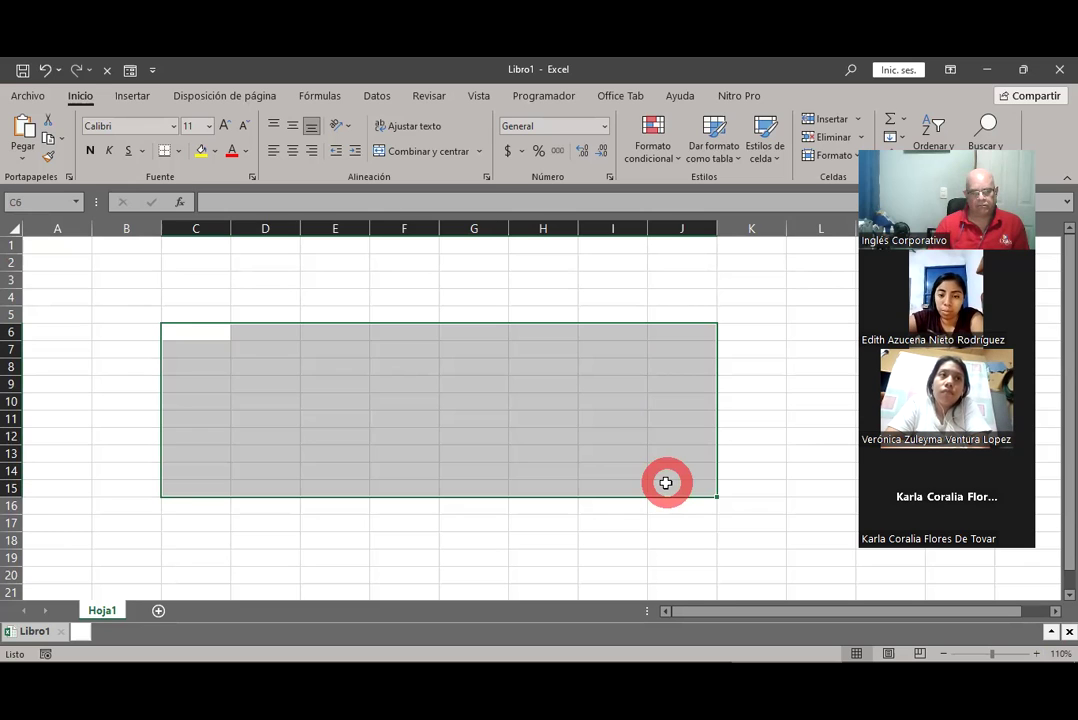
Step: Select cell E7 and set the worksheet zoom to 160%
left_click(325, 355)
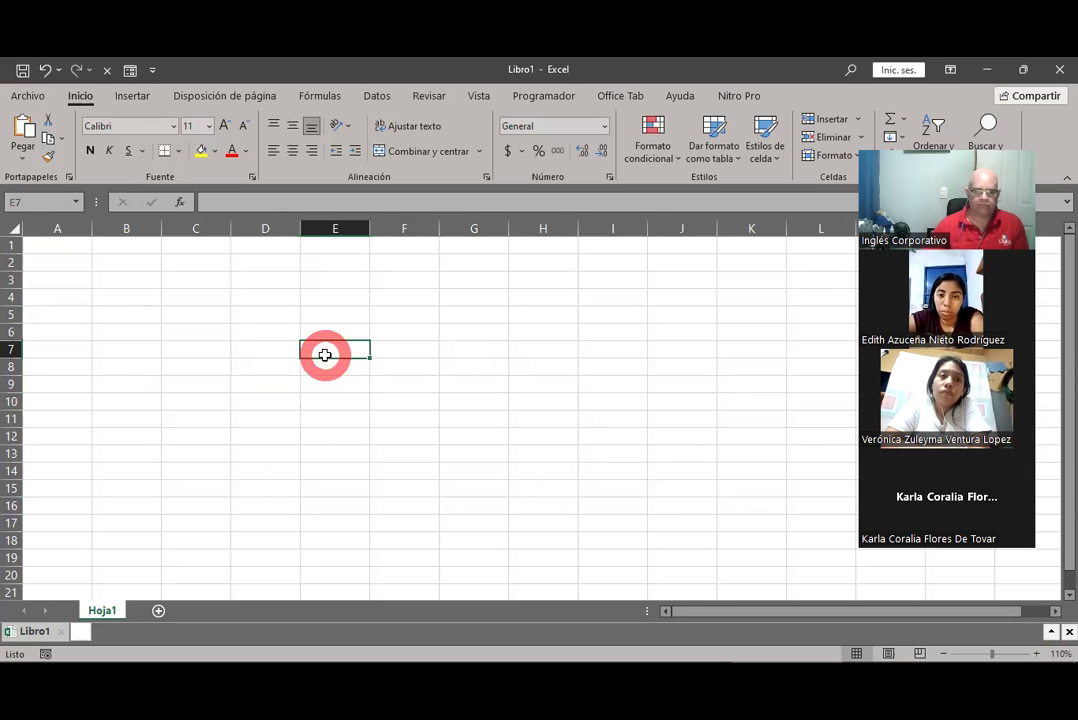
left_click(1037, 653)
left_click(1037, 653)
left_click(1037, 653)
left_click(1037, 653)
left_click(1037, 653)
left_click(1037, 653)
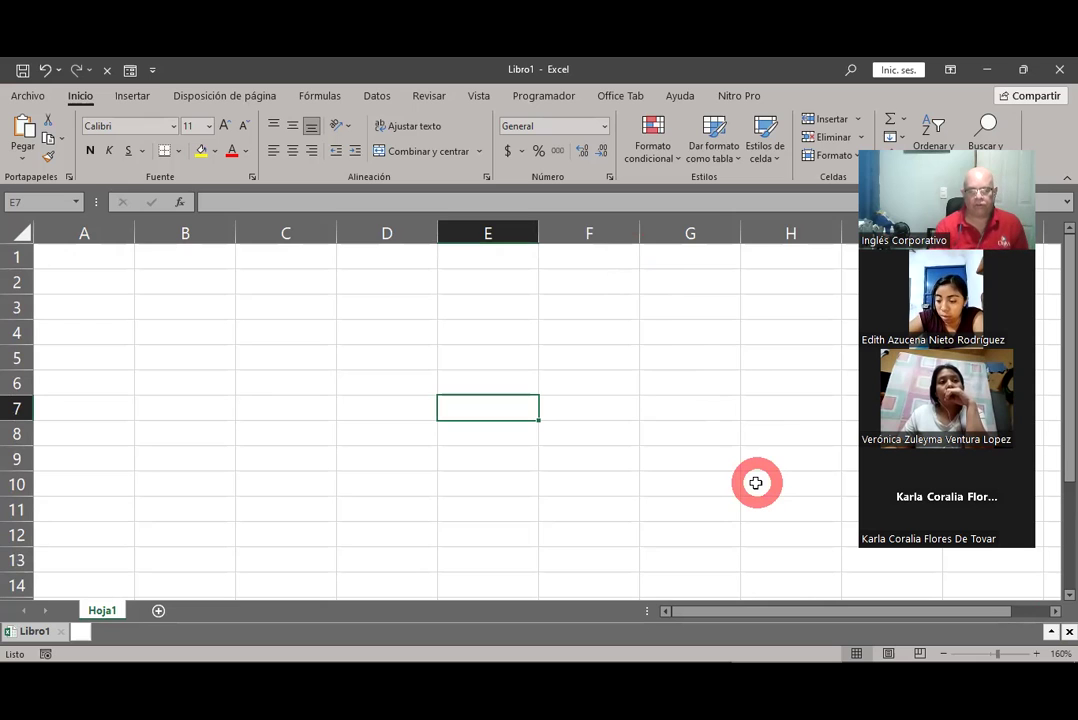
Step: Move the active cell one column at a time along row 7 from E7 to Z7, examining the column letters
key("Right")
key("Right")
key("Right")
key("Right")
key("Right")
key("Right")
key("Right")
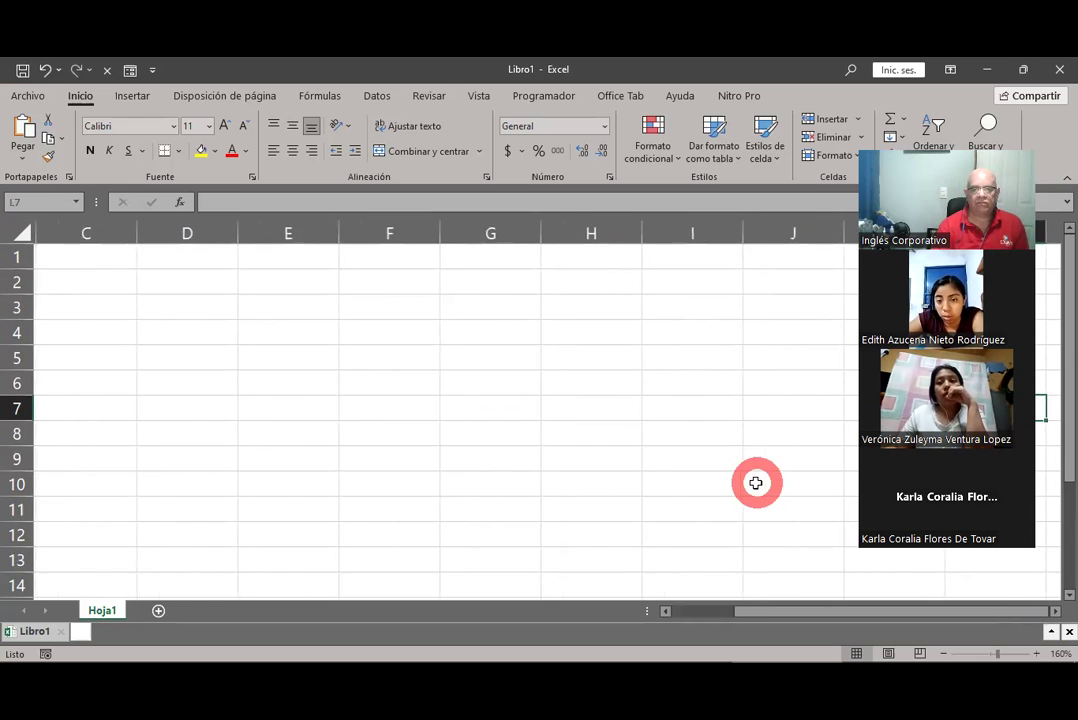
key("Right")
key("Right")
key("Right")
key("Right")
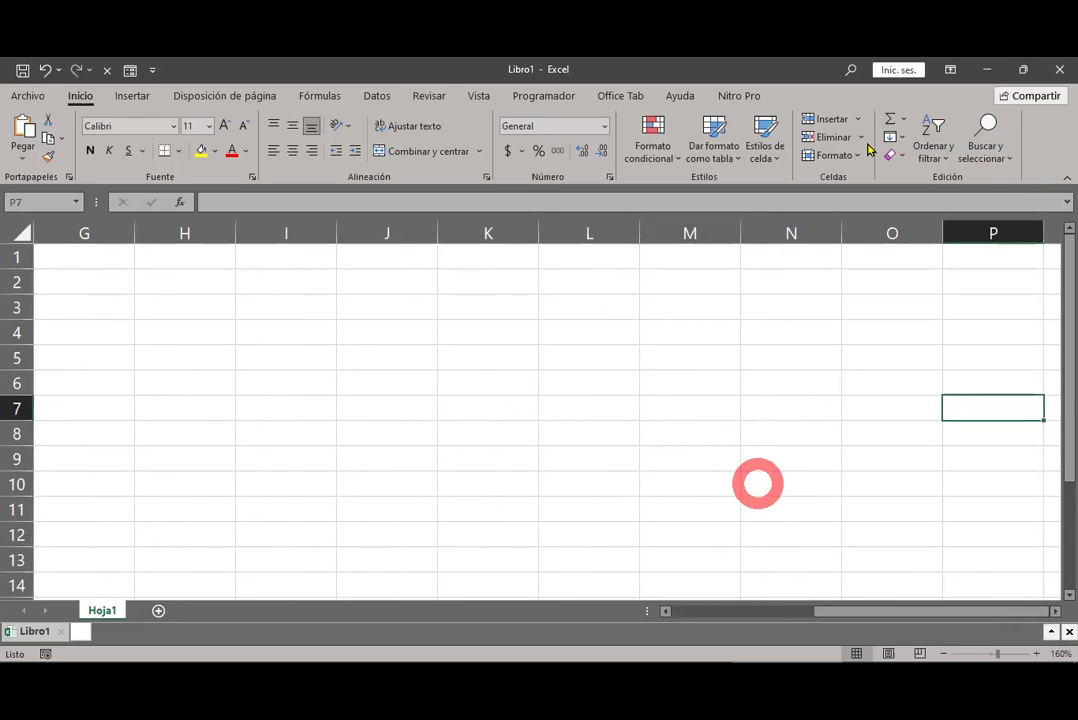
key("Right")
key("Right")
key("Right")
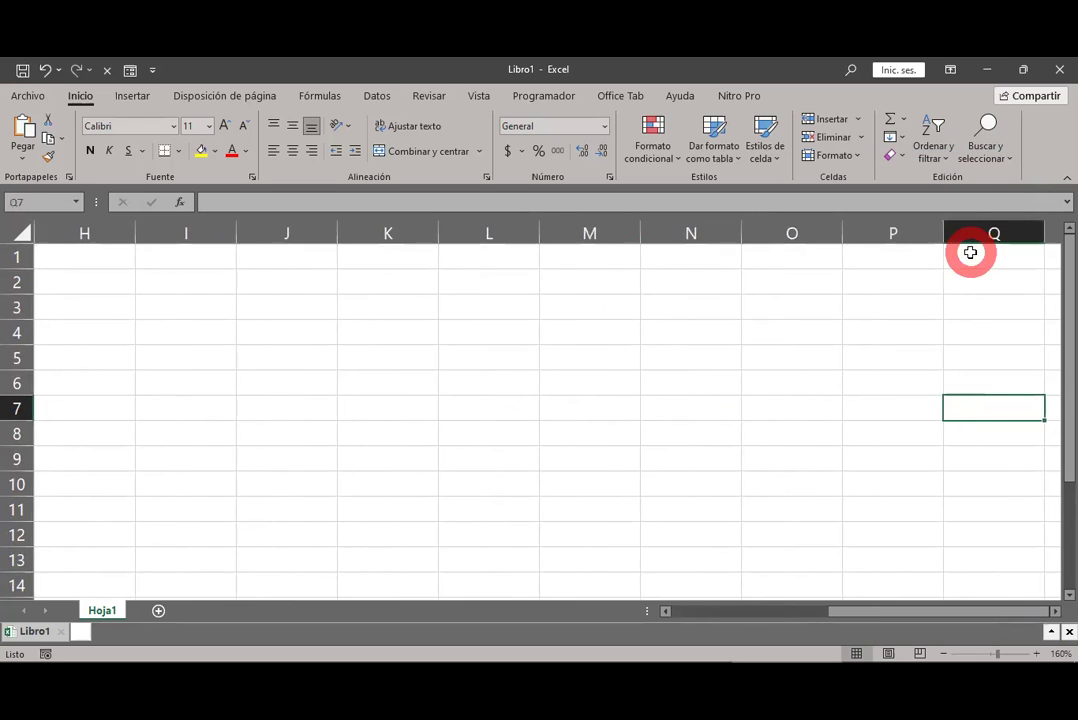
key("Right")
key("Right")
key("Right")
key("Right")
key("Right")
key("Right")
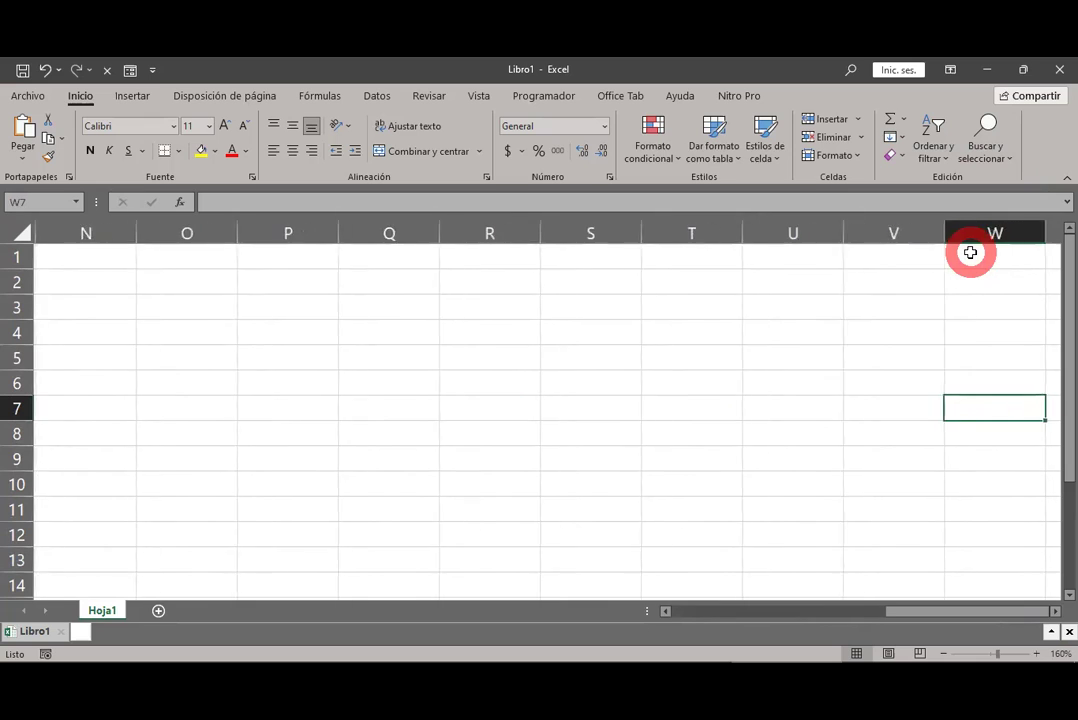
key("Right")
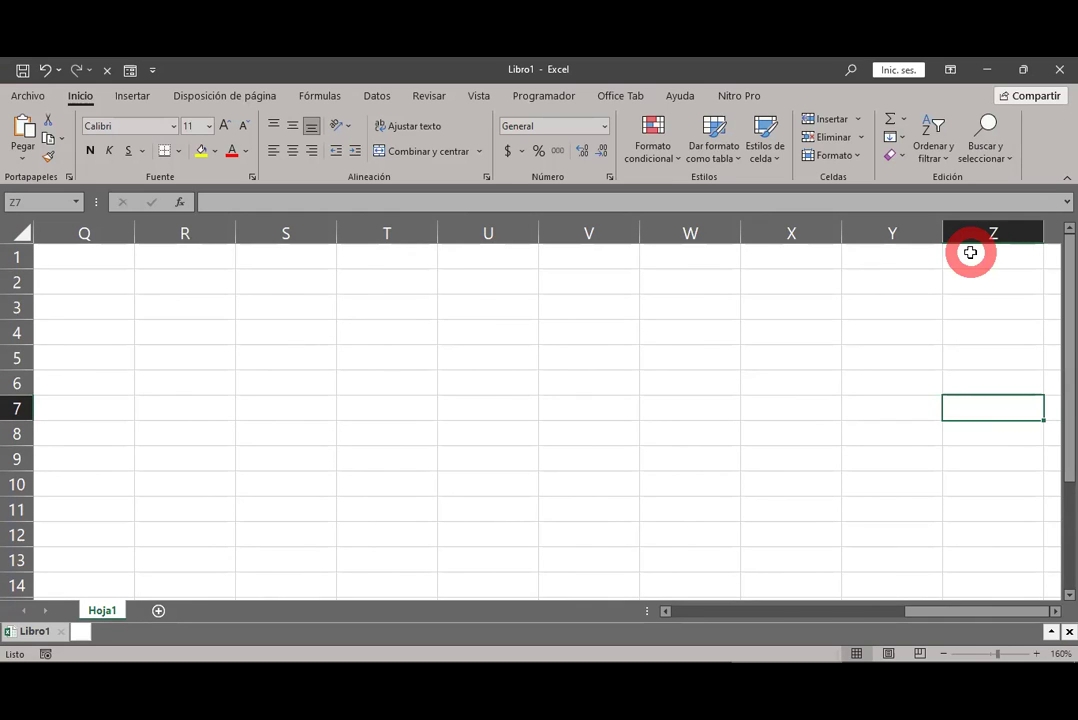
Step: Continue along row 7 from AA7 to BA7 to examine how the double-letter column headings progress
key("Right")
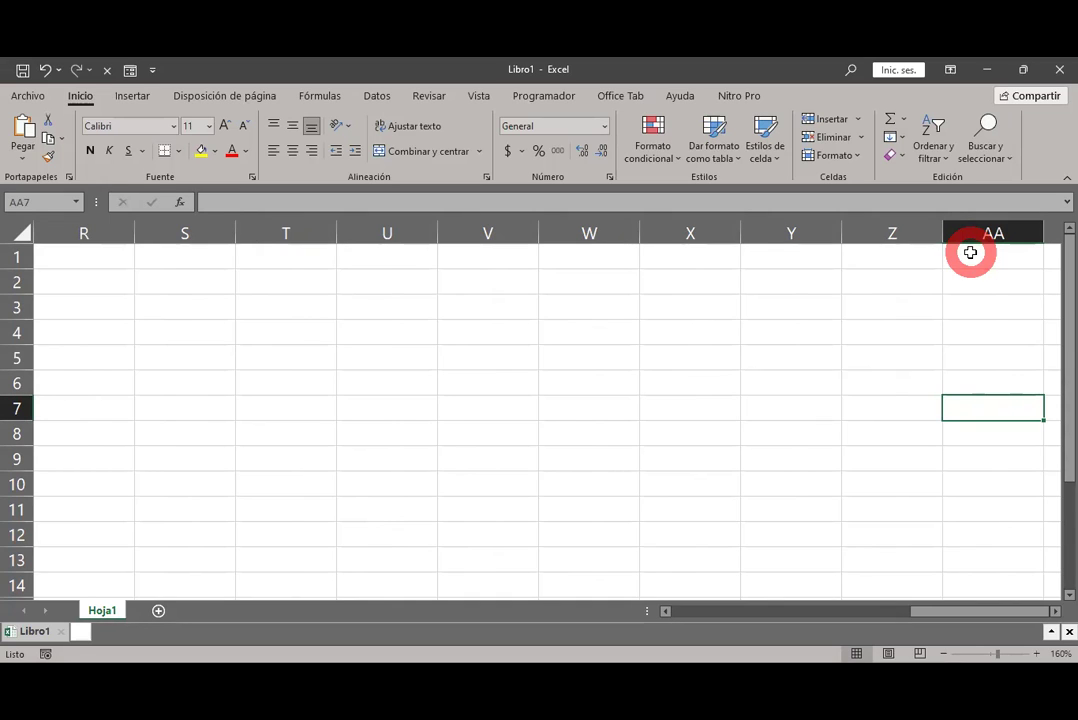
key("Right")
key("Right")
key("Right")
key("Right")
key("Right")
key("Right")
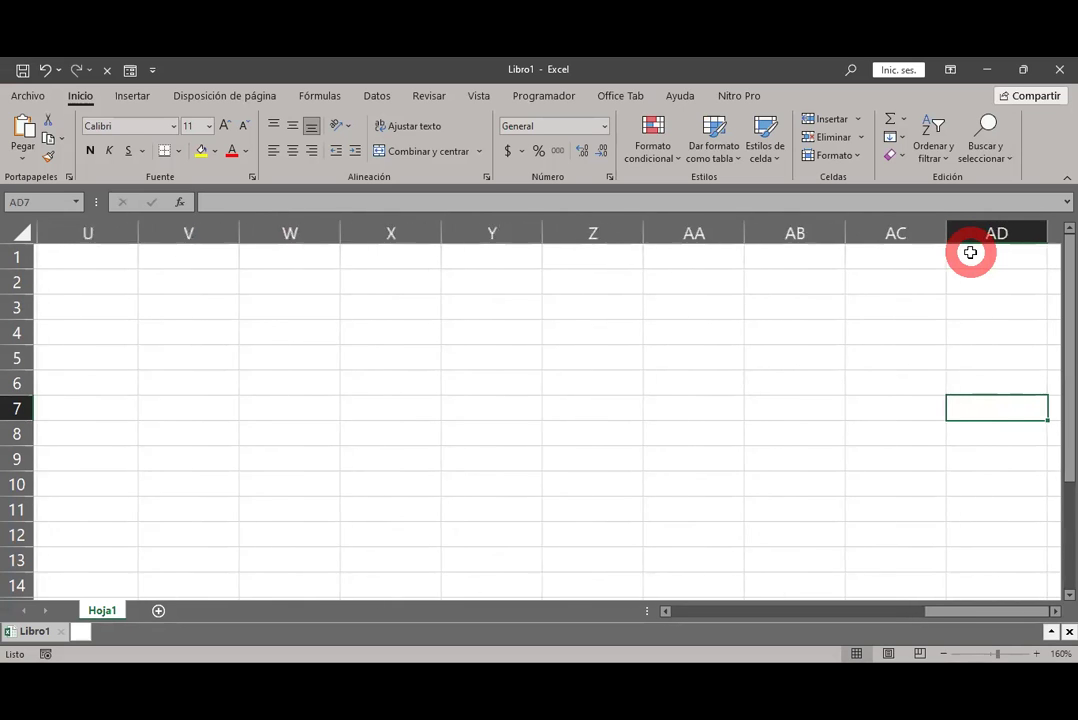
key("Right")
key("Right")
key("Right")
key("Right")
key("Right")
key("Right")
key("Right")
key("Right")
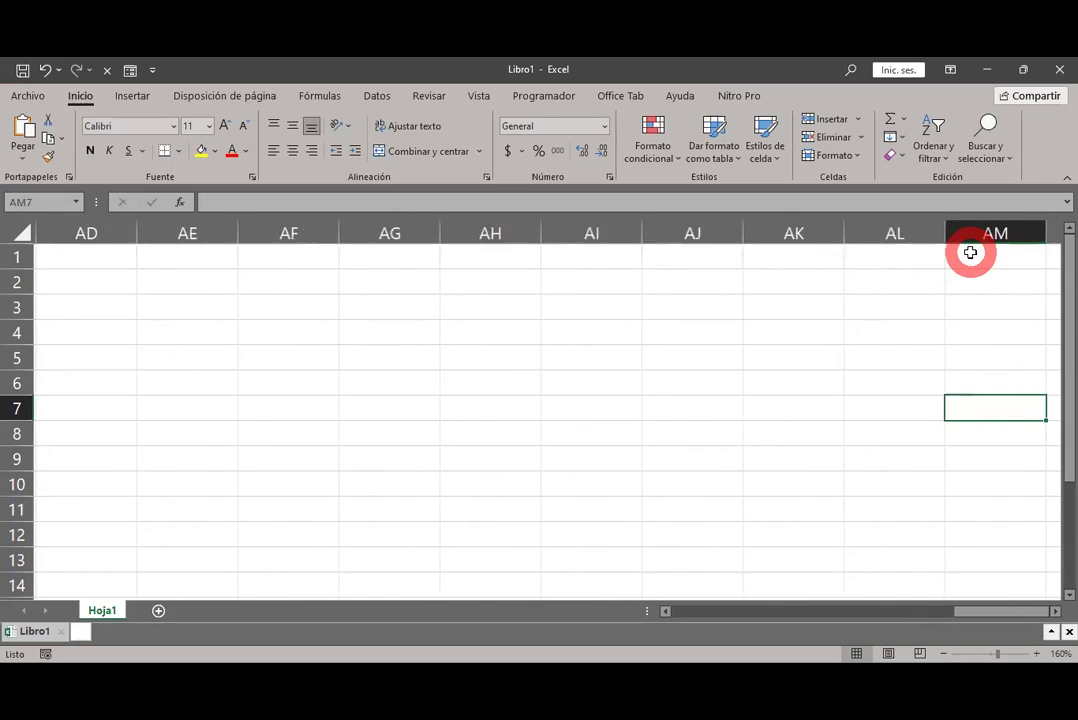
key("Right")
key("Right")
key("Right")
key("Right")
key("Right")
key("Right")
key("Right")
key("Right")
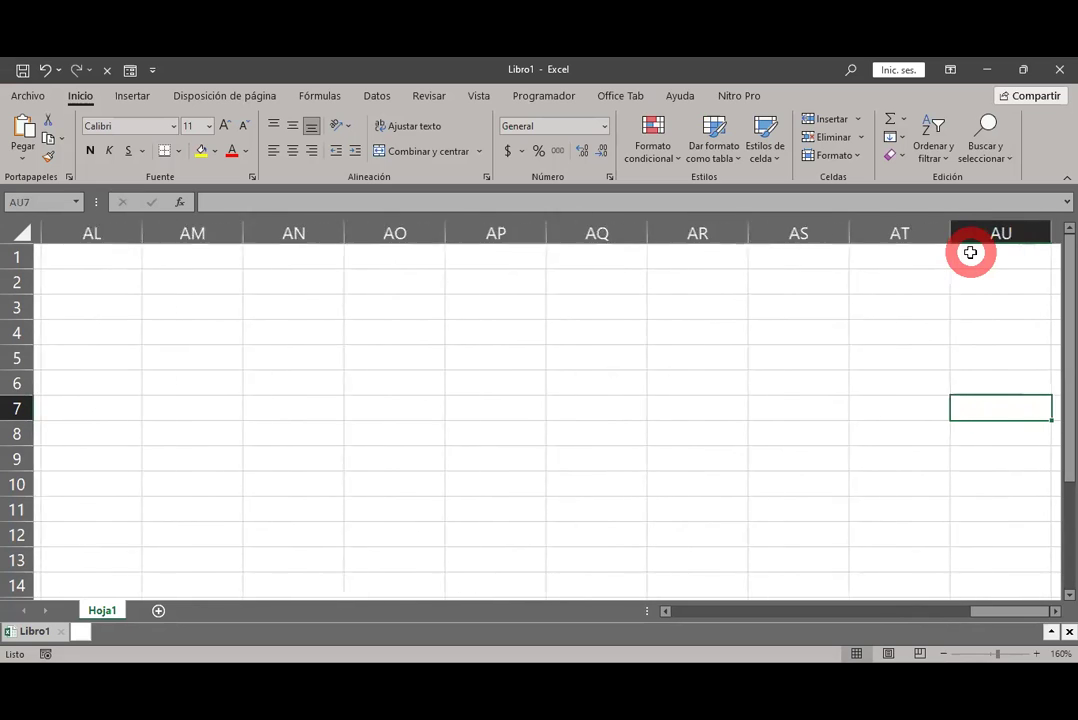
key("Right")
key("Right")
key("Right")
key("Right")
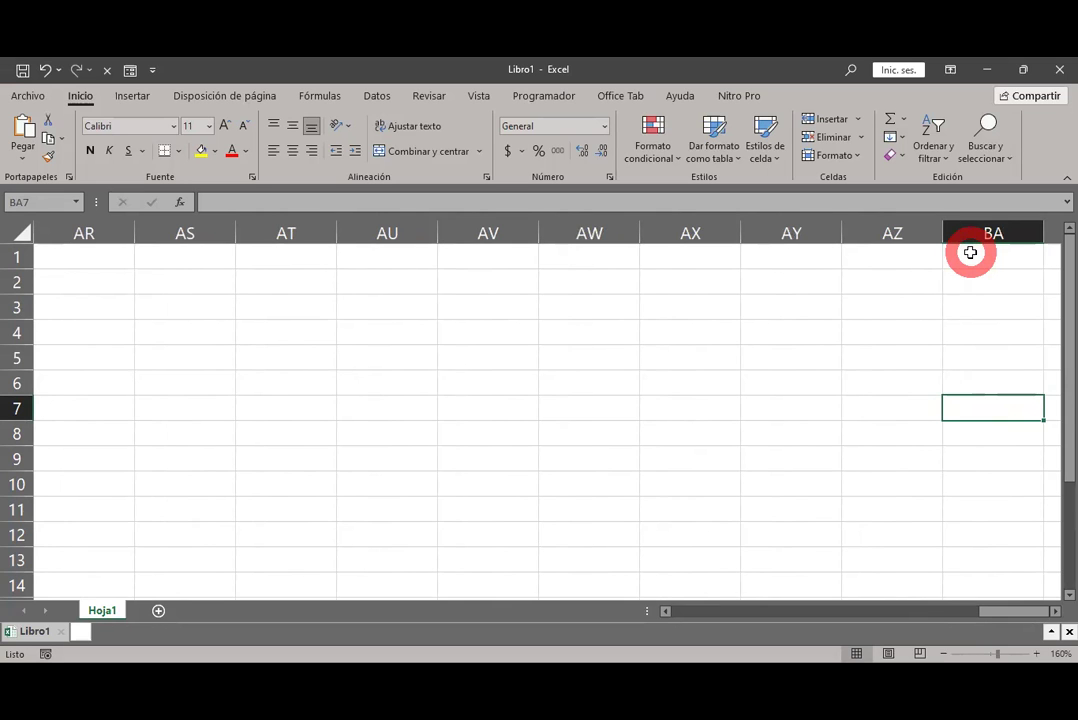
Step: Step through the B-series columns along row 7 from BA7 to BX7
key("Right")
key("Right")
key("Right")
key("Right")
key("Right")
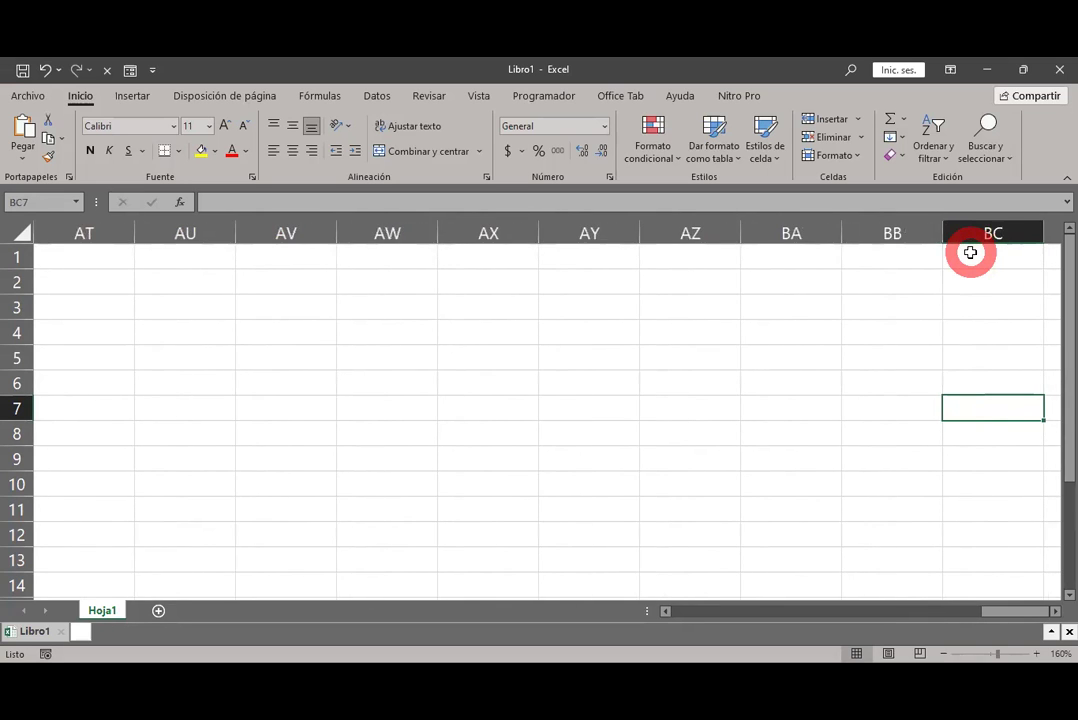
key("Right")
key("Right")
key("Right")
key("Right")
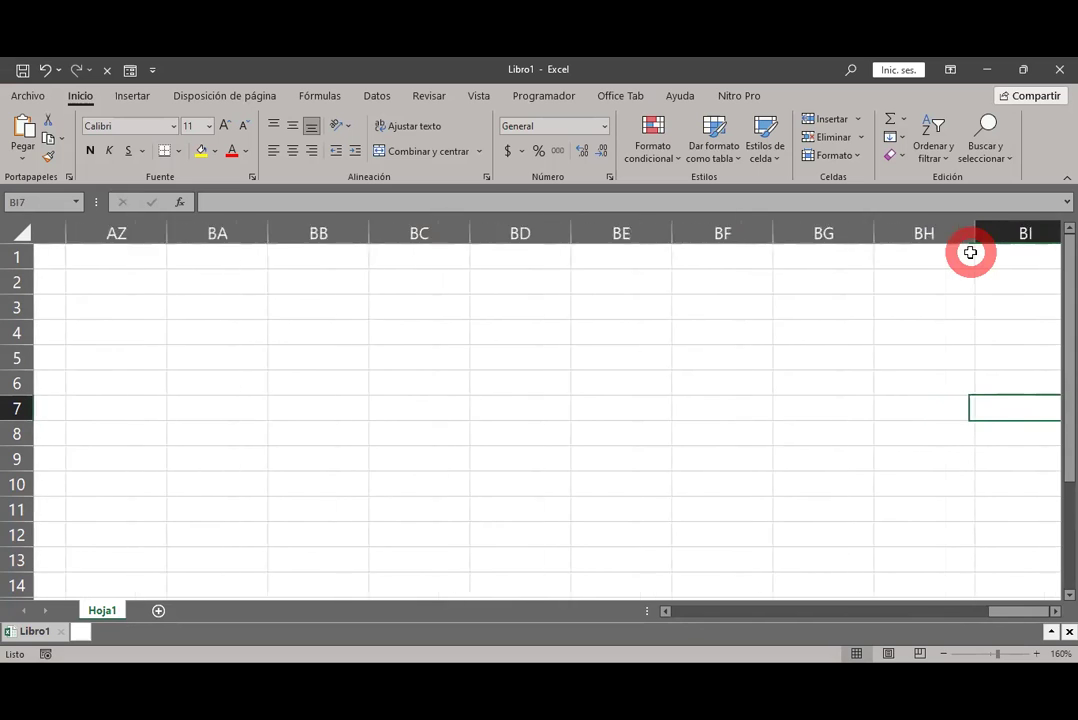
key("Right")
key("Right")
key("Right")
key("Right")
key("Right")
key("Right")
key("Right")
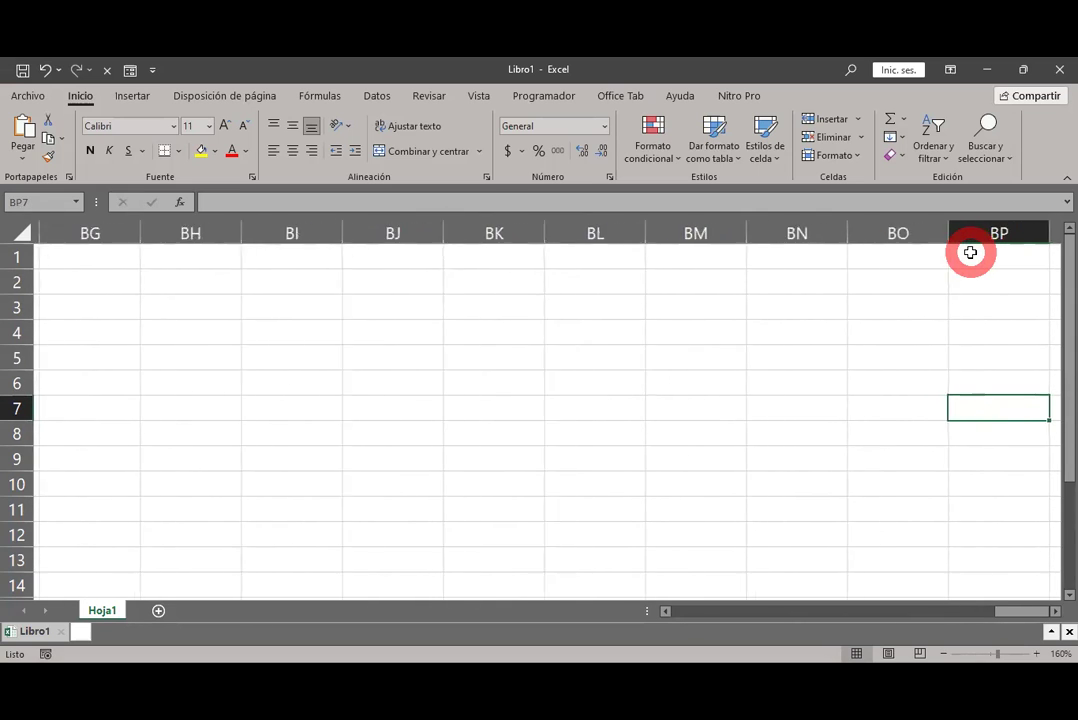
key("Right")
key("Right")
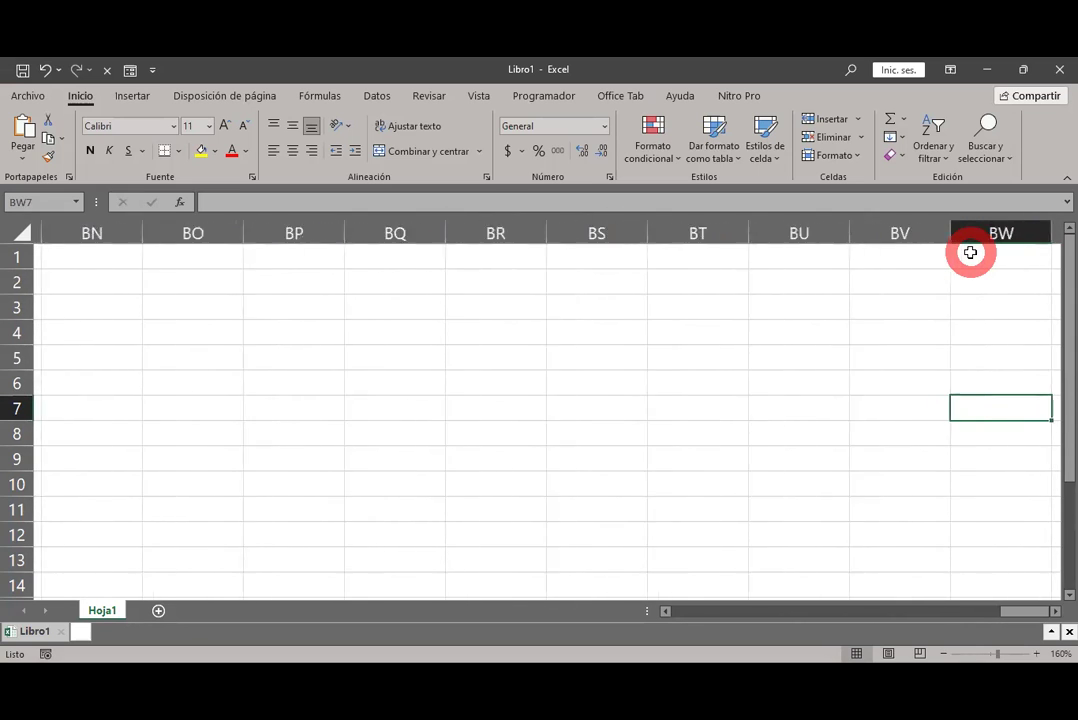
key("Right")
type("0")
key("Right")
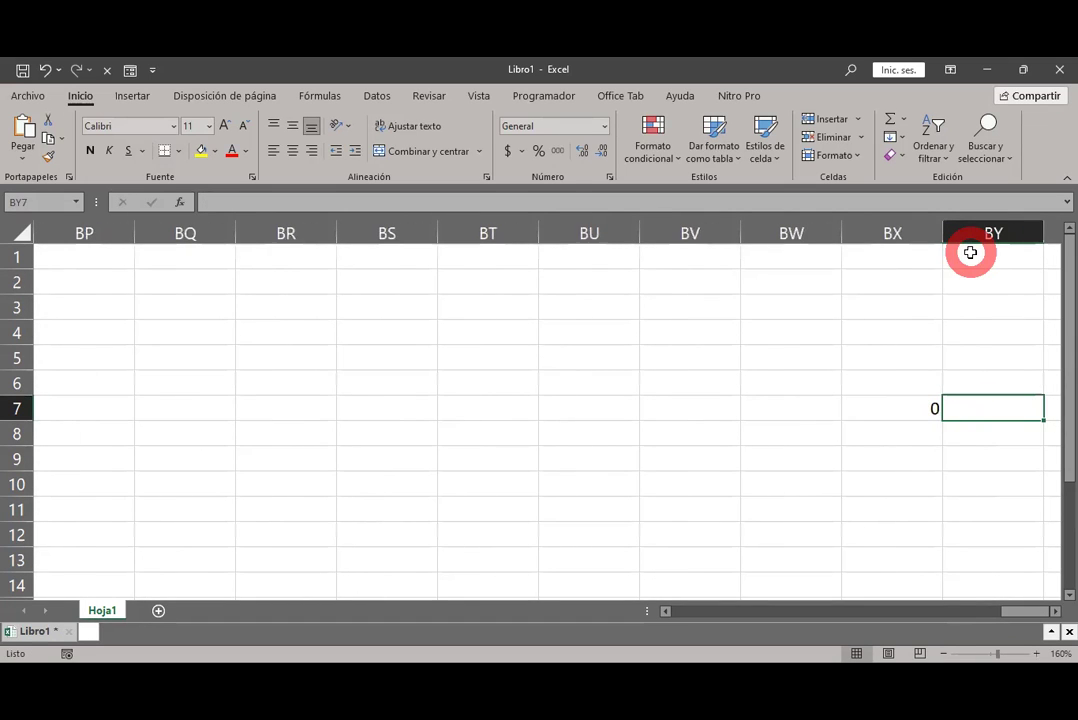
key("Left")
key("Delete")
Step: Move along row 7 past column BZ to cell CE7 to examine the C-series column headings
key("Right")
key("Right")
key("Right")
key("Right")
key("Right")
key("Right")
key("Right")
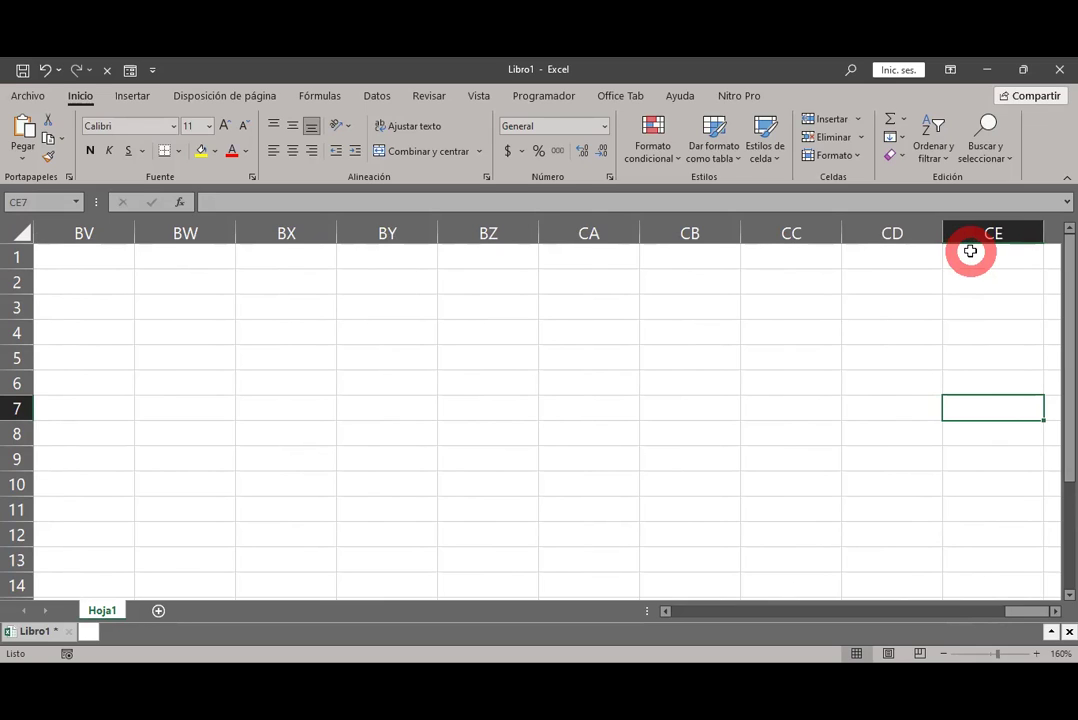
Step: Go directly to cell ZZ1 by its cell reference
left_click(41, 202)
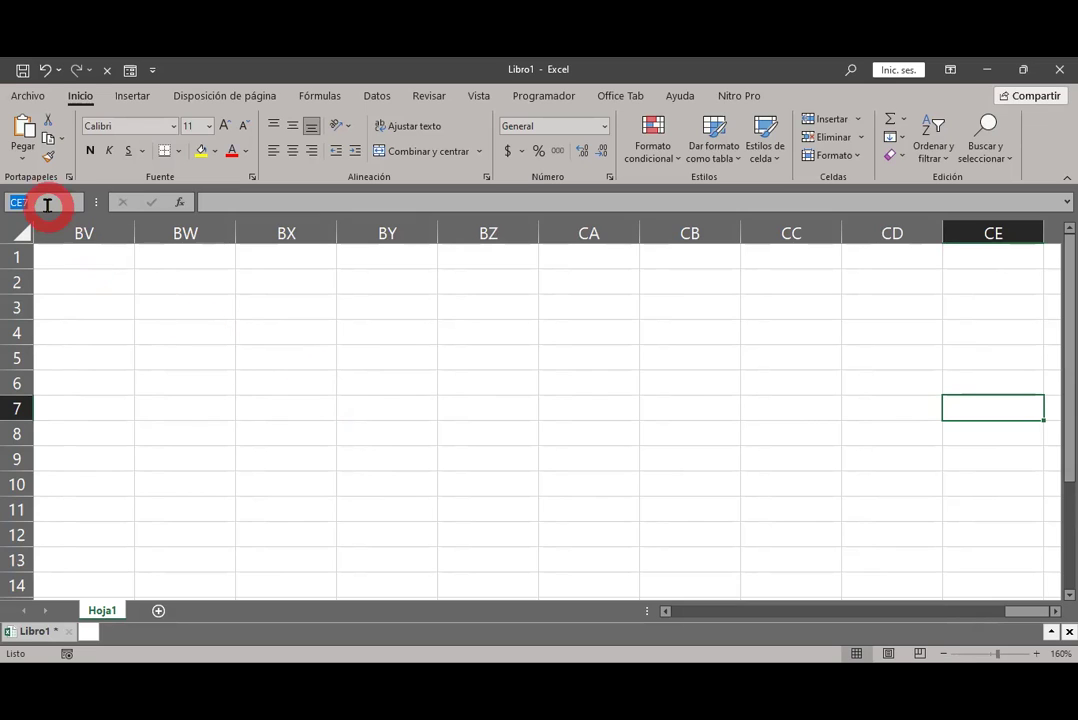
type("zz1")
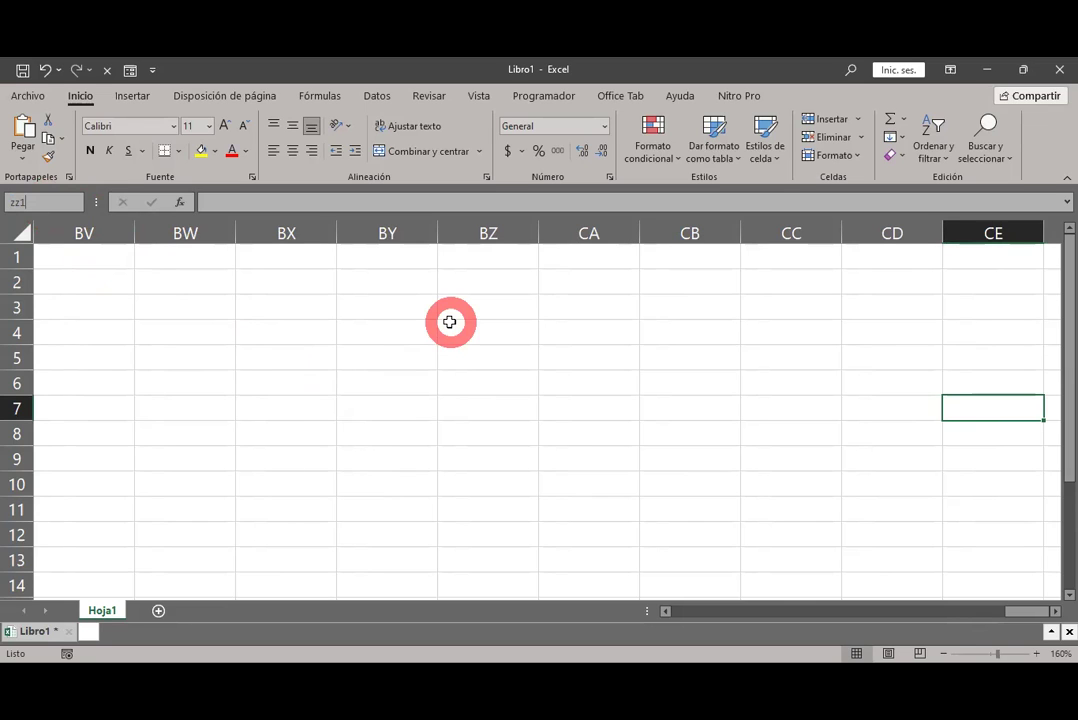
key("Return")
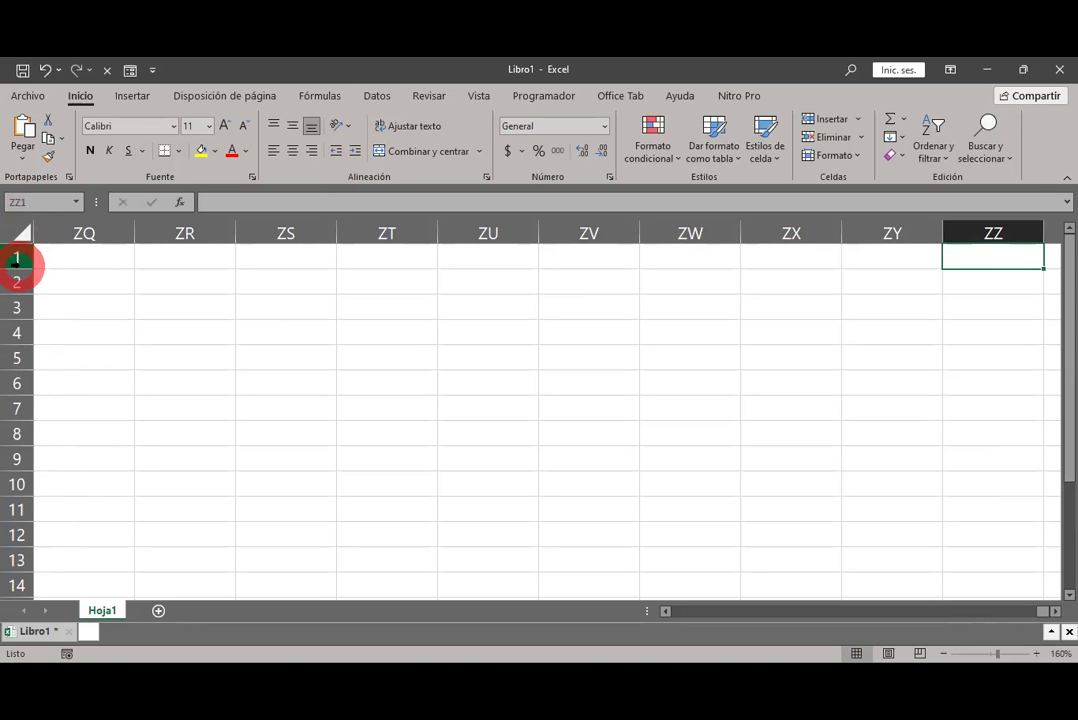
Step: Move along row 1 from ZZ1 to AAW1 to examine the three-letter column headings
key("Right")
key("Right")
key("Right")
key("Right")
key("Right")
key("Right")
key("Right")
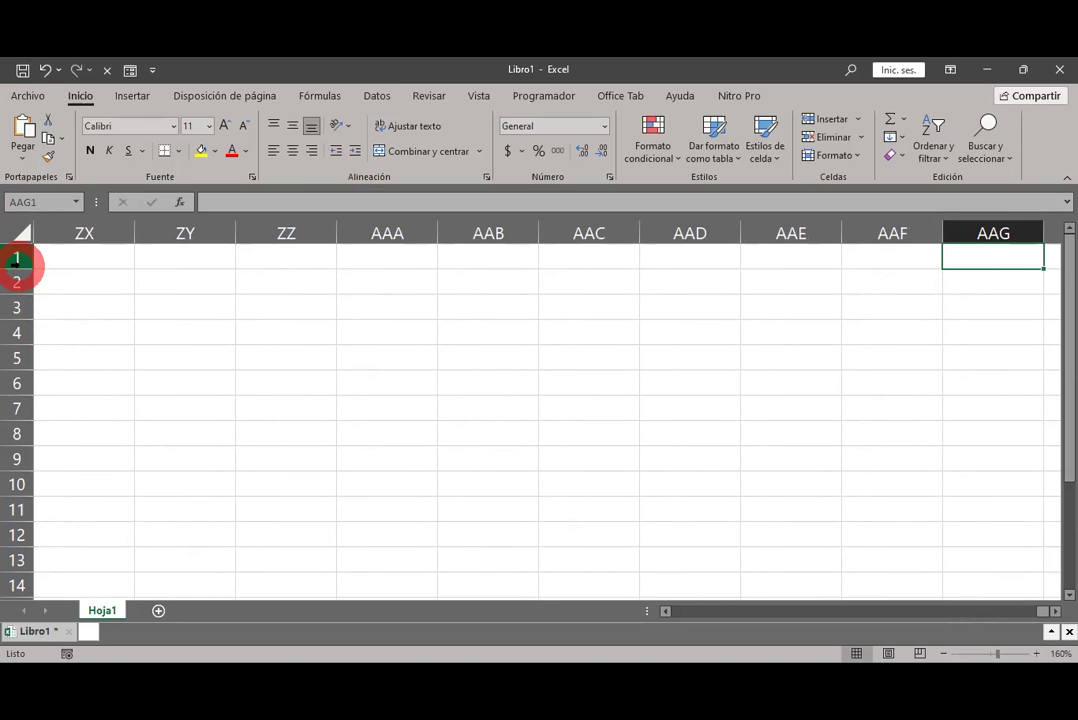
key("Right")
key("Right")
key("Right")
key("Right")
key("Right")
key("Right")
key("Right")
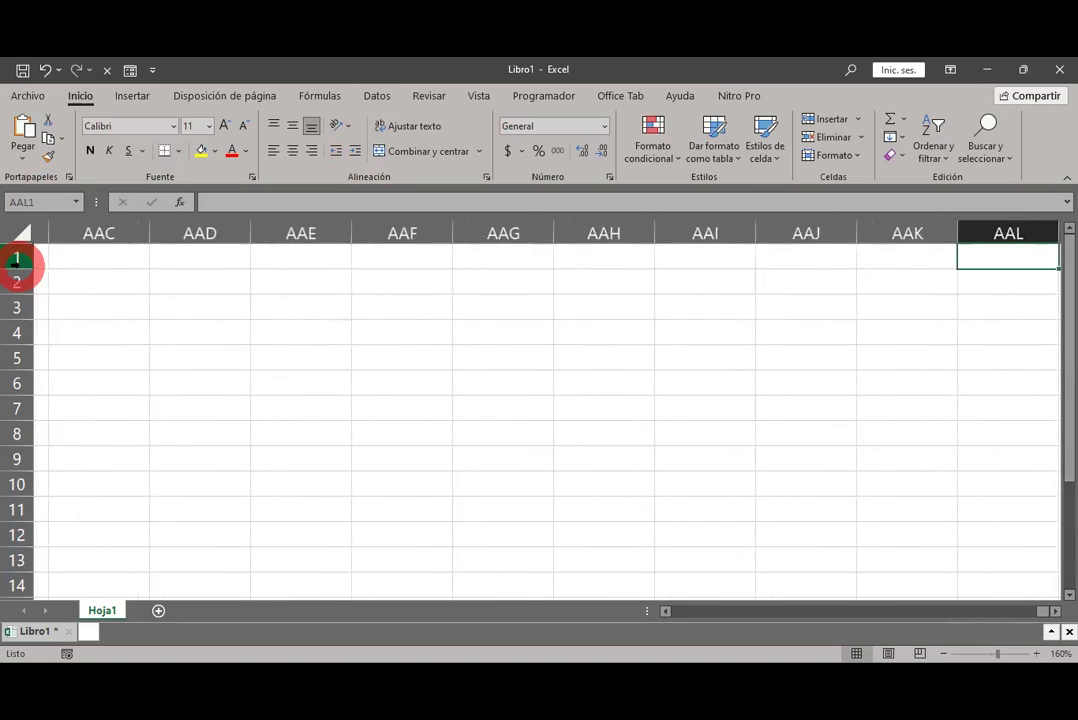
key("Right")
key("Right")
key("Right")
key("Right")
key("Right")
key("Right")
key("Right")
key("Right")
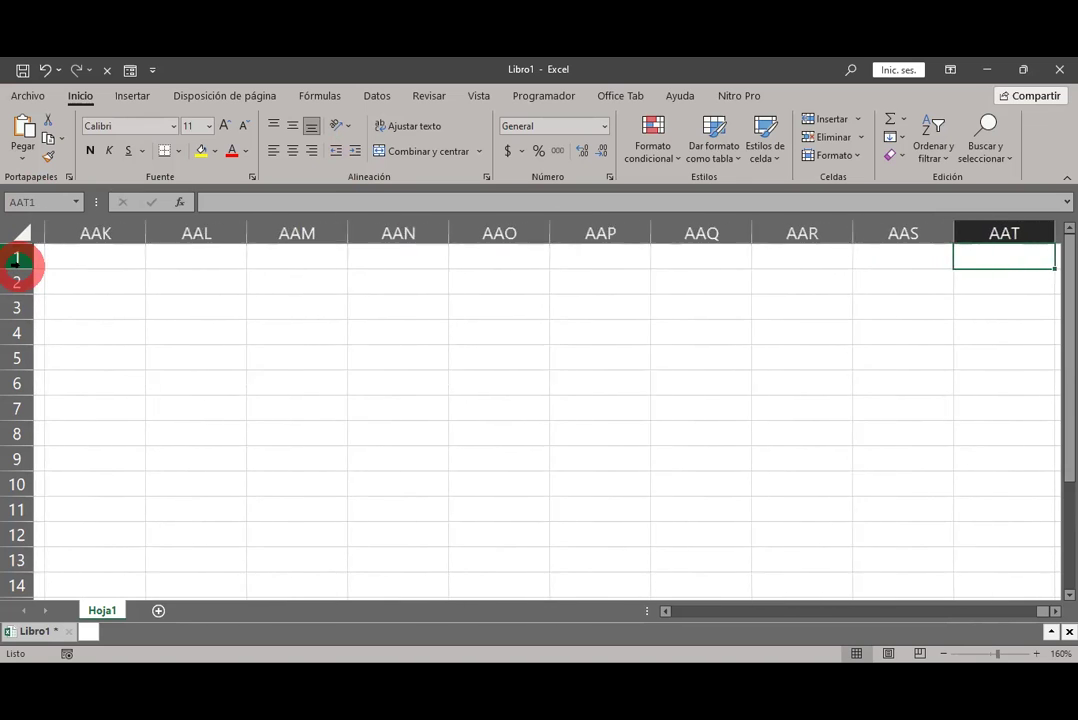
key("Right")
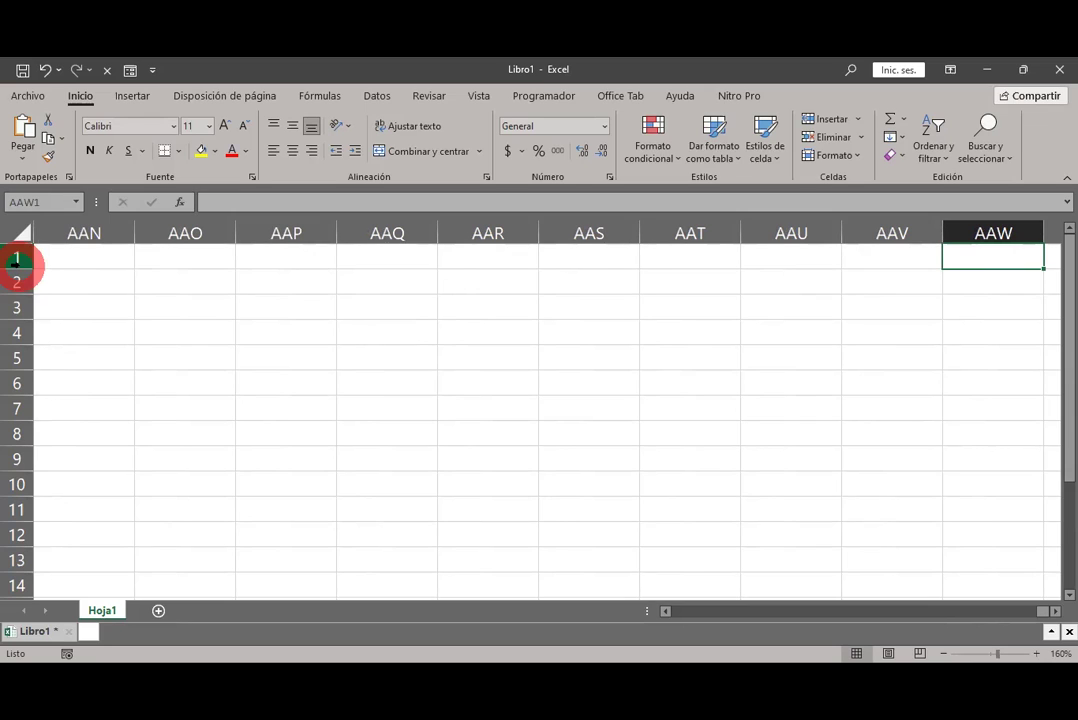
Step: Jump to the worksheet's last column and to its last row, returning to cell A1 each time
key("ctrl+Right")
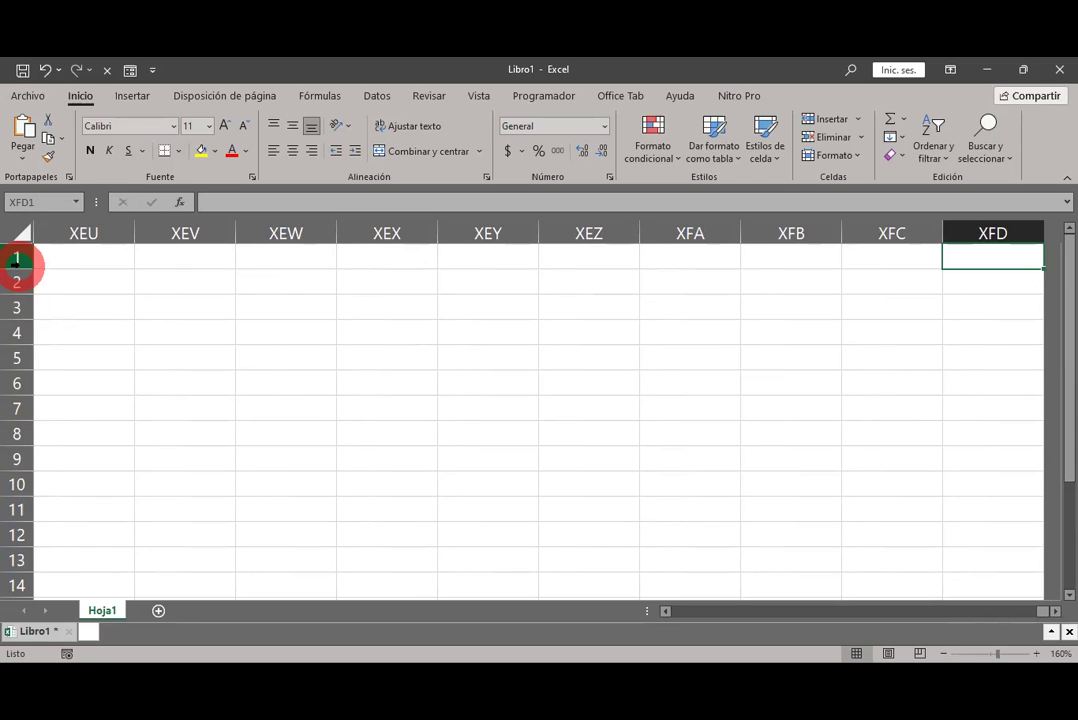
key("ctrl+Left")
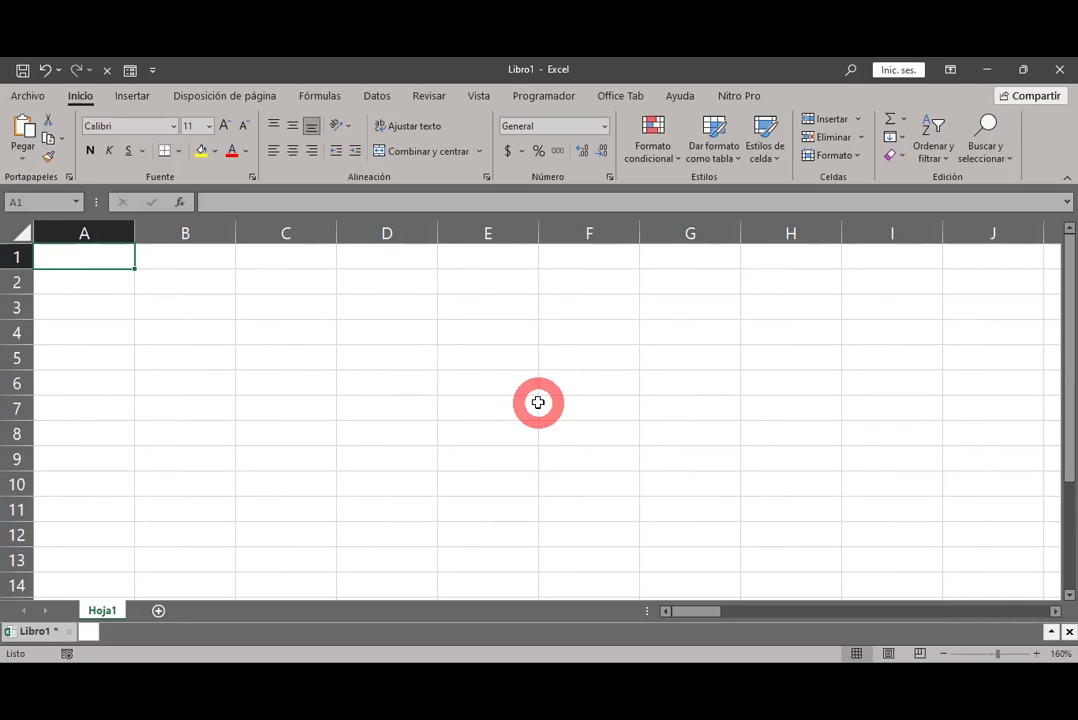
left_click(101, 233)
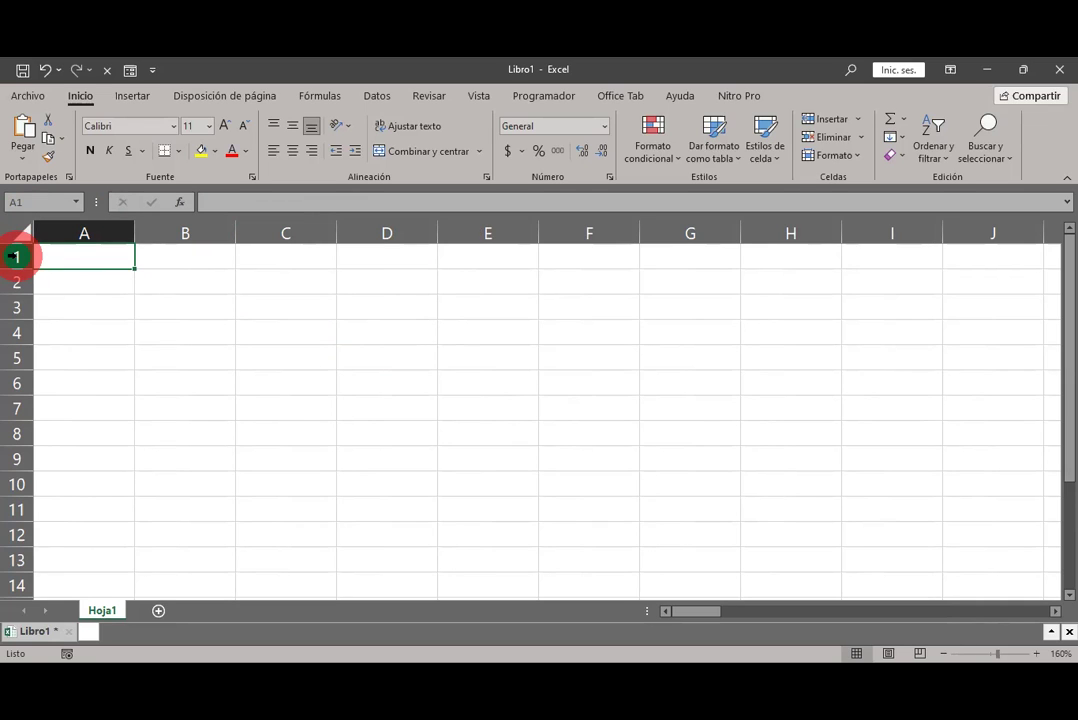
key("ctrl+Down")
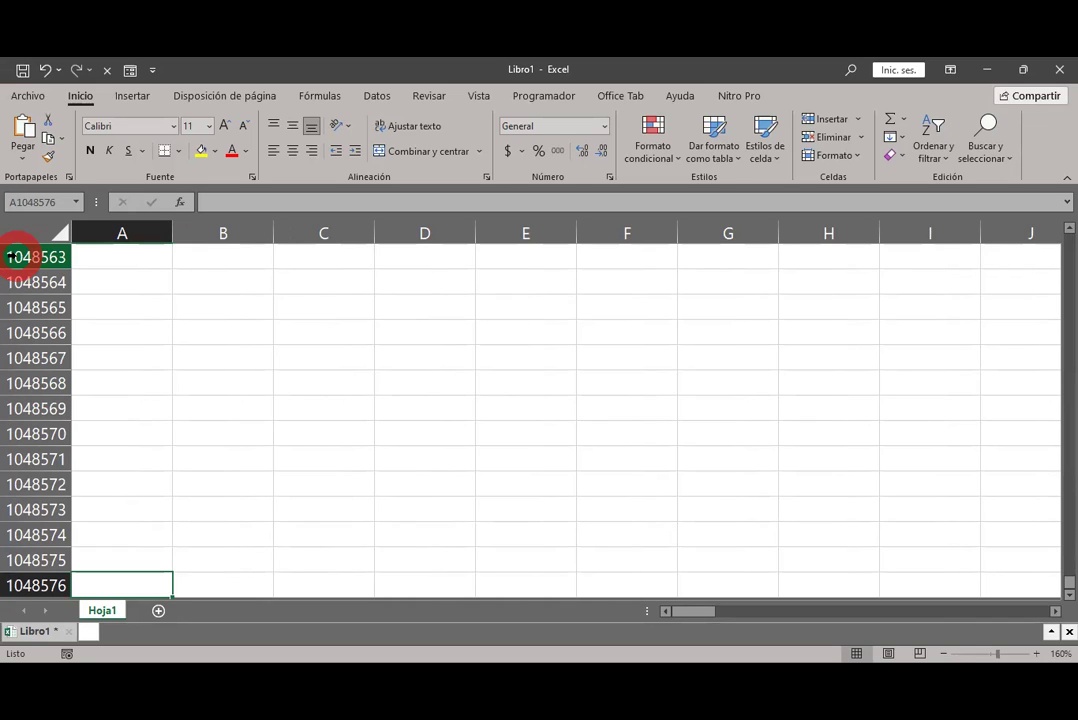
key("ctrl+Up")
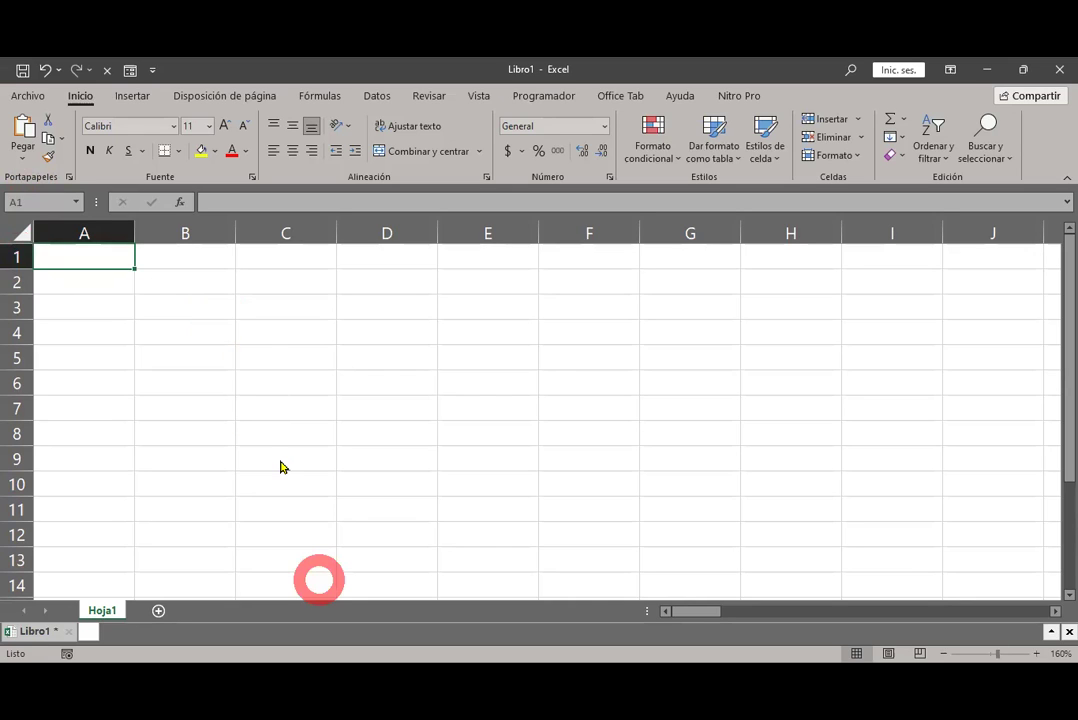
Step: Select scattered single cells across the sheet, ending on G9, to examine how the displayed cell reference changes
left_click(40, 202)
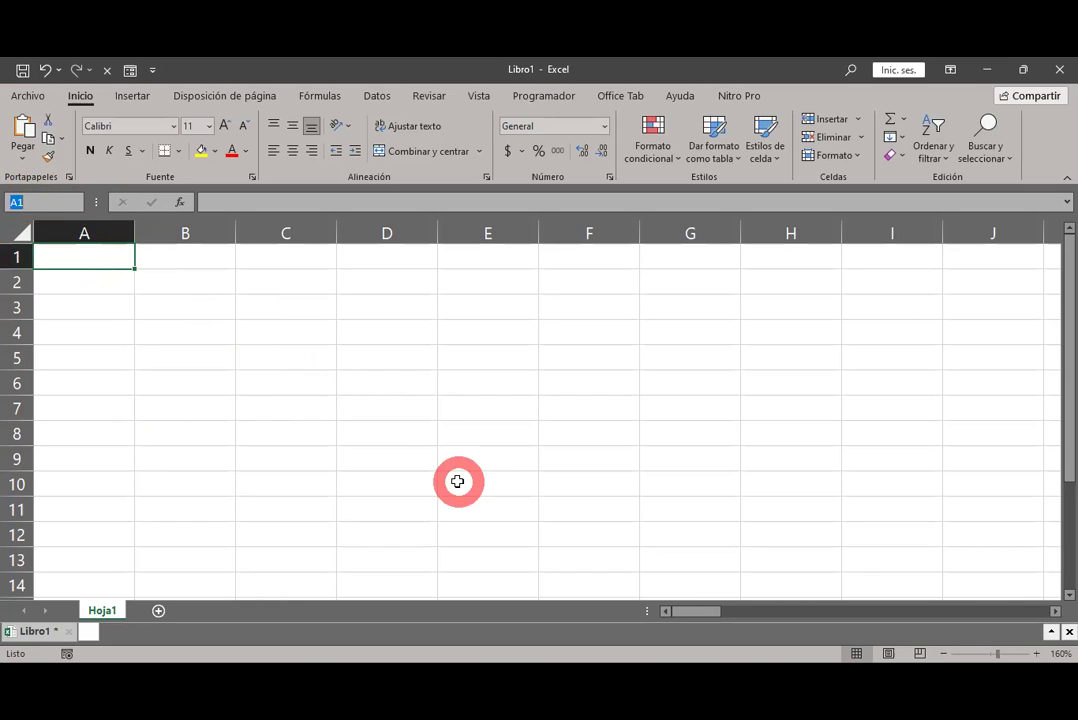
left_click(611, 423)
left_click(302, 380)
left_click(790, 433)
left_click(589, 332)
left_click(285, 433)
left_click_drag(790, 458, 790, 433)
left_click(410, 262)
left_click_drag(589, 458, 590, 426)
left_click(700, 332)
left_click(386, 357)
left_click(476, 478)
left_click(782, 380)
left_click(284, 462)
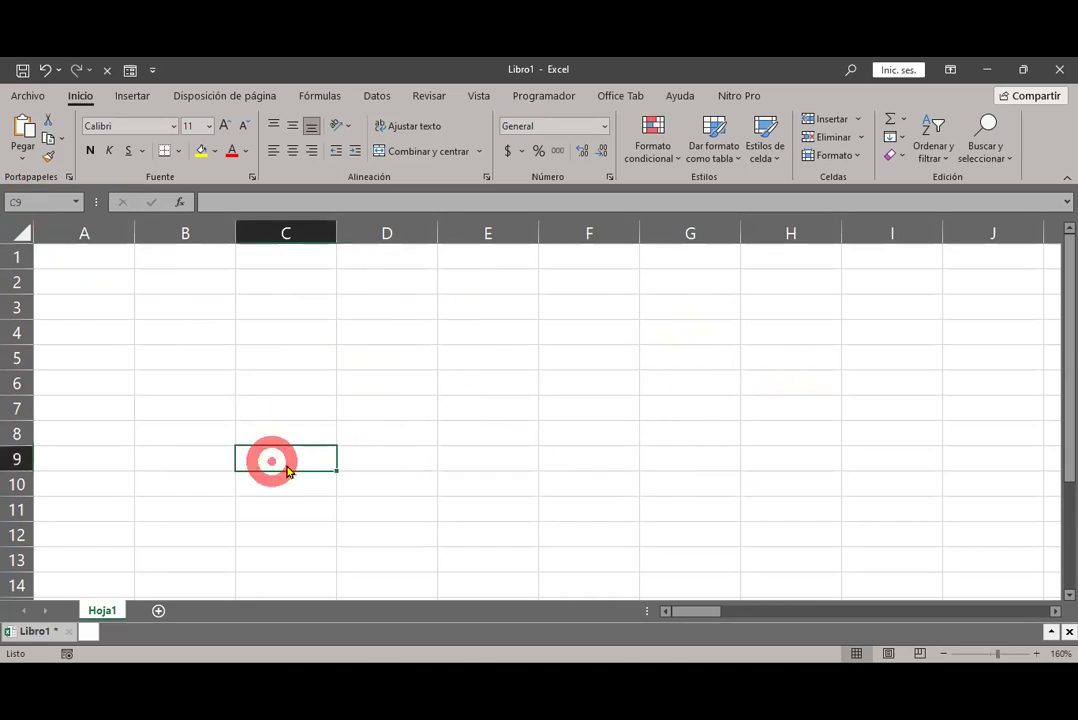
left_click(737, 455)
Step: Go directly to cell AR2535 by its cell reference
left_click(21, 202)
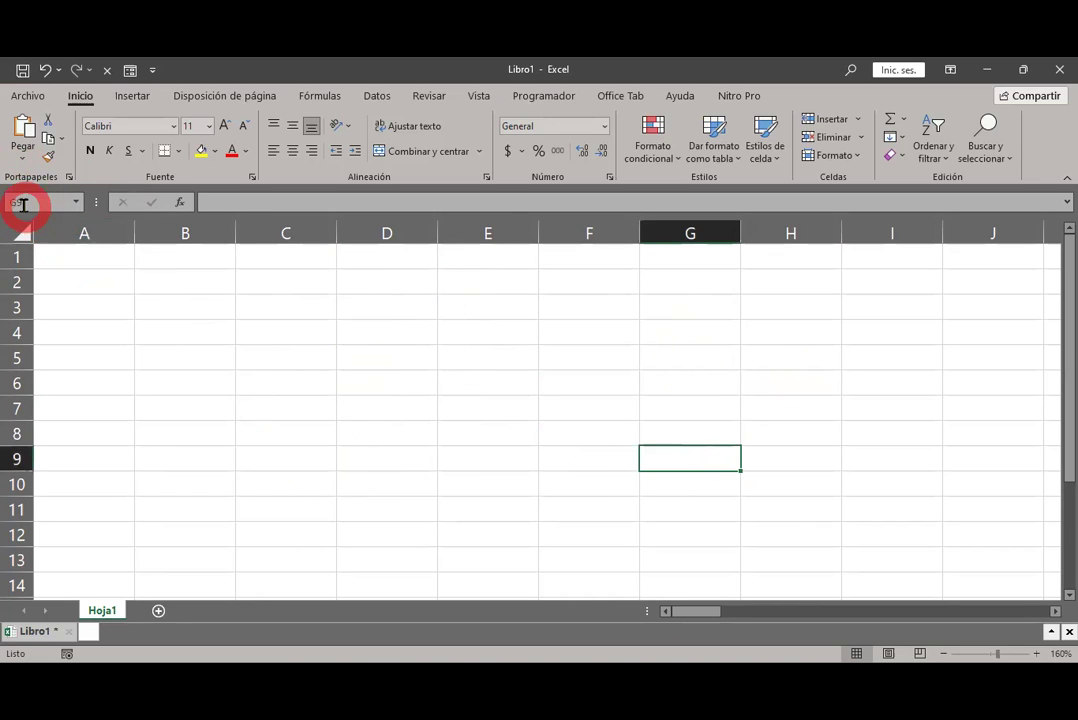
left_click(208, 232)
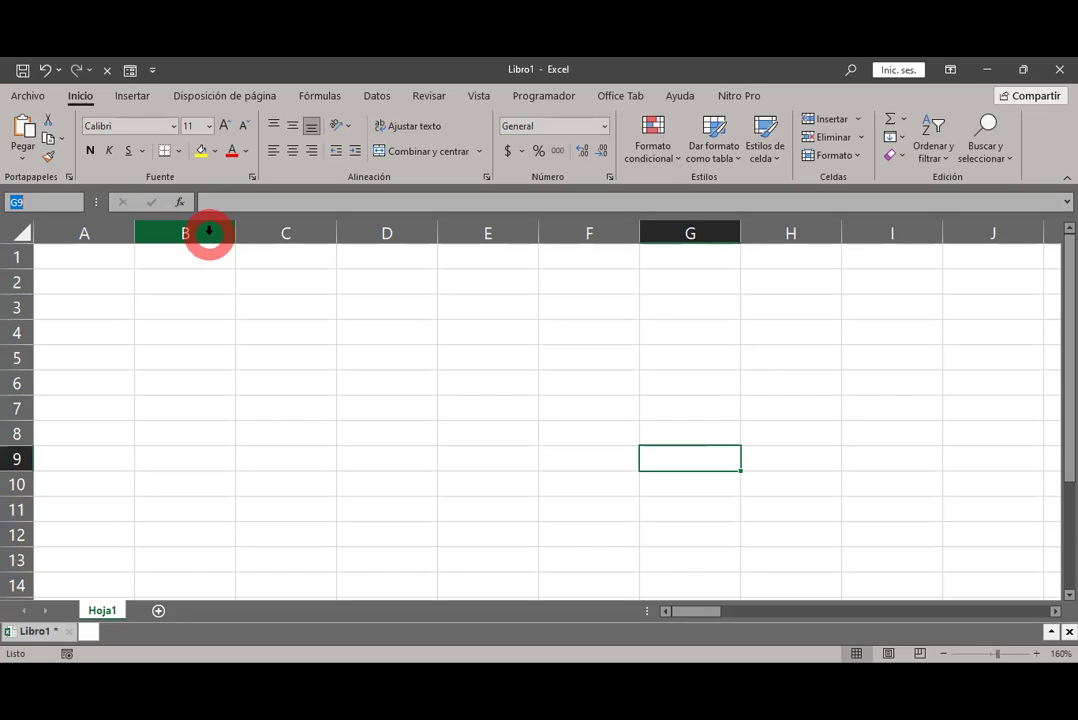
type("AR2535")
key("Return")
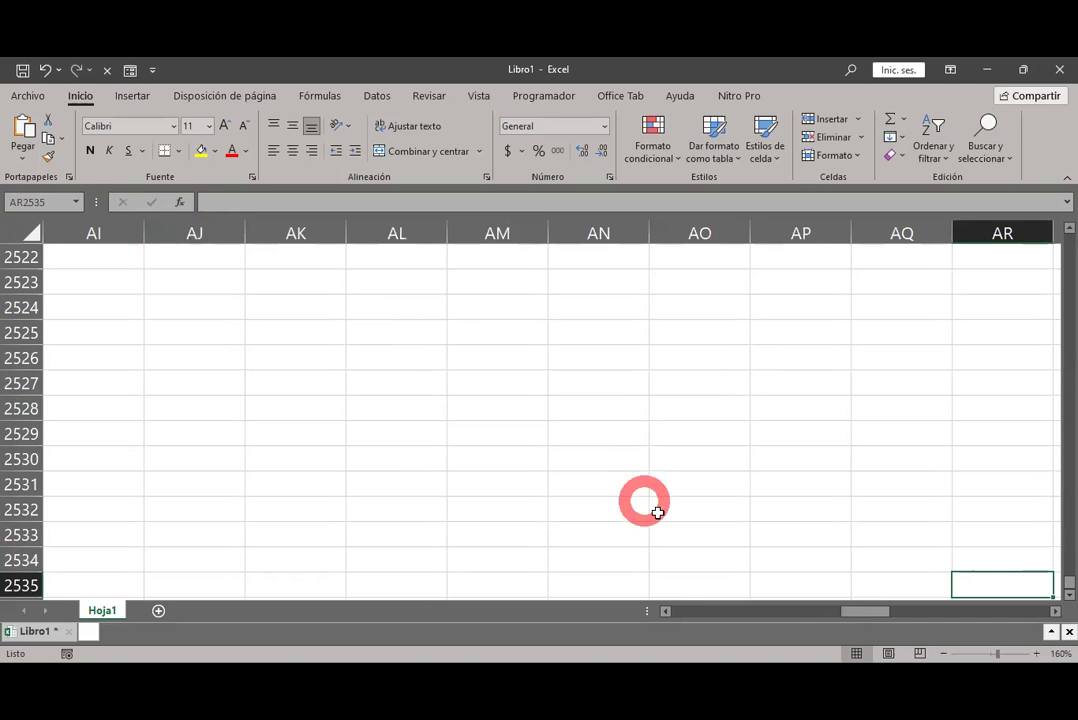
Step: Move cell by cell from AR2535 to AD2529 to examine how the displayed cell reference changes
left_click_drag(842, 611, 861, 611)
scroll(828, 487, "down", 2)
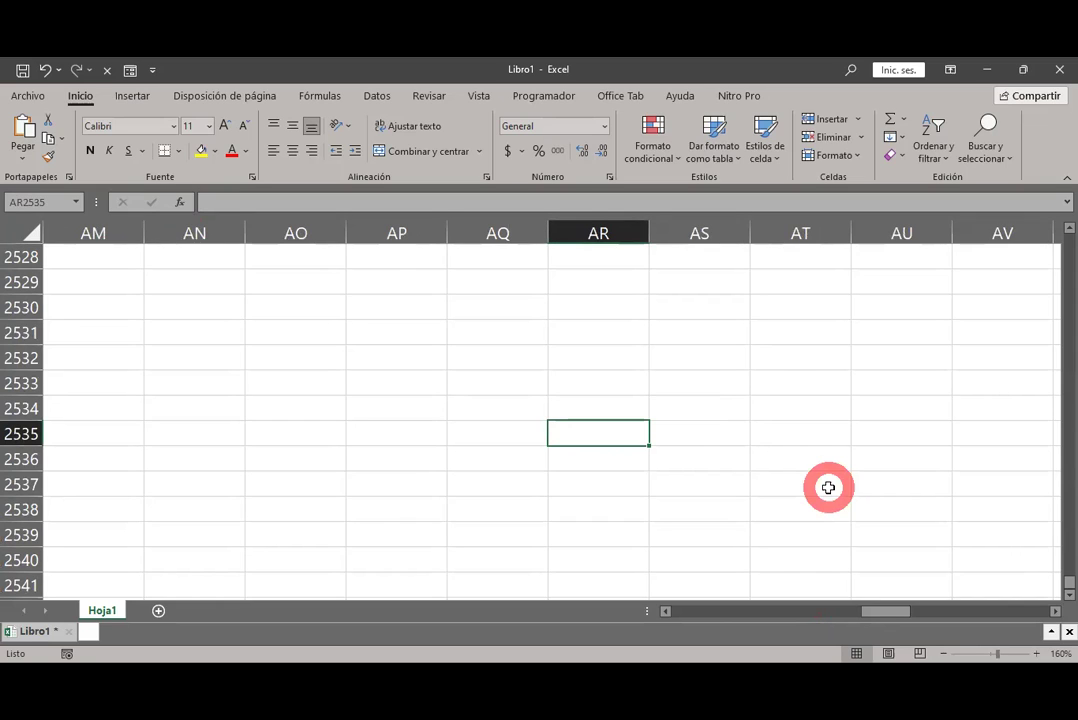
key("Left")
key("Left")
key("Left")
key("Left")
key("Left")
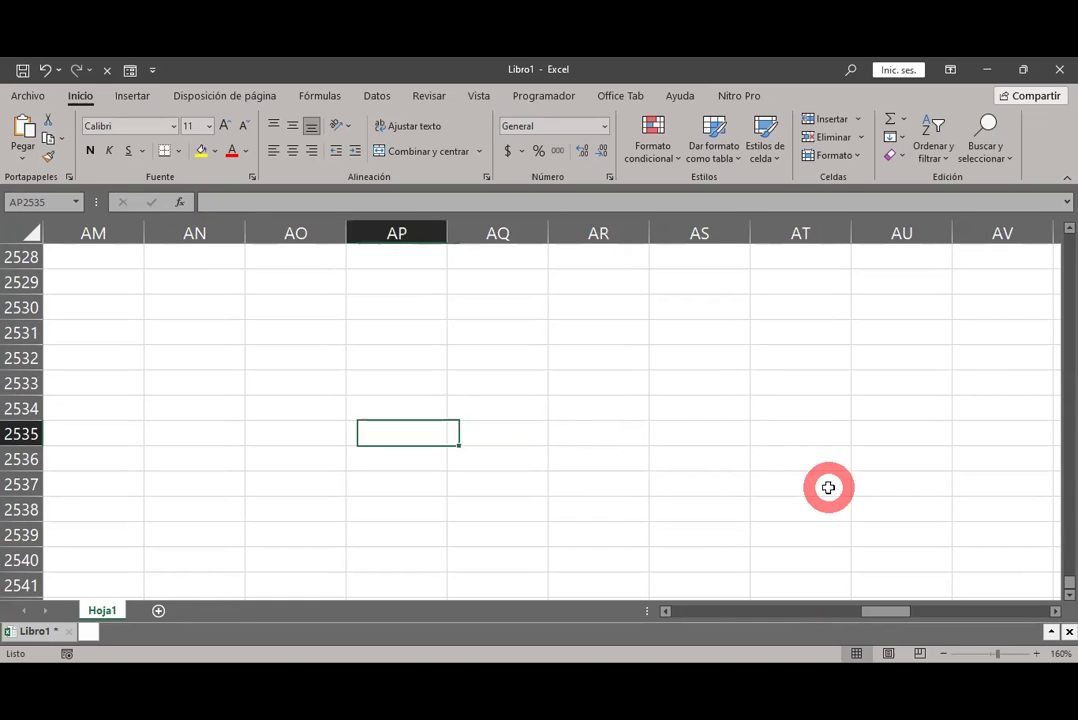
key("Up")
key("Up")
key("Up")
key("Up")
key("Left")
key("Left")
key("Left")
key("Left")
key("Left")
key("Left")
key("Left")
key("Left")
key("Left")
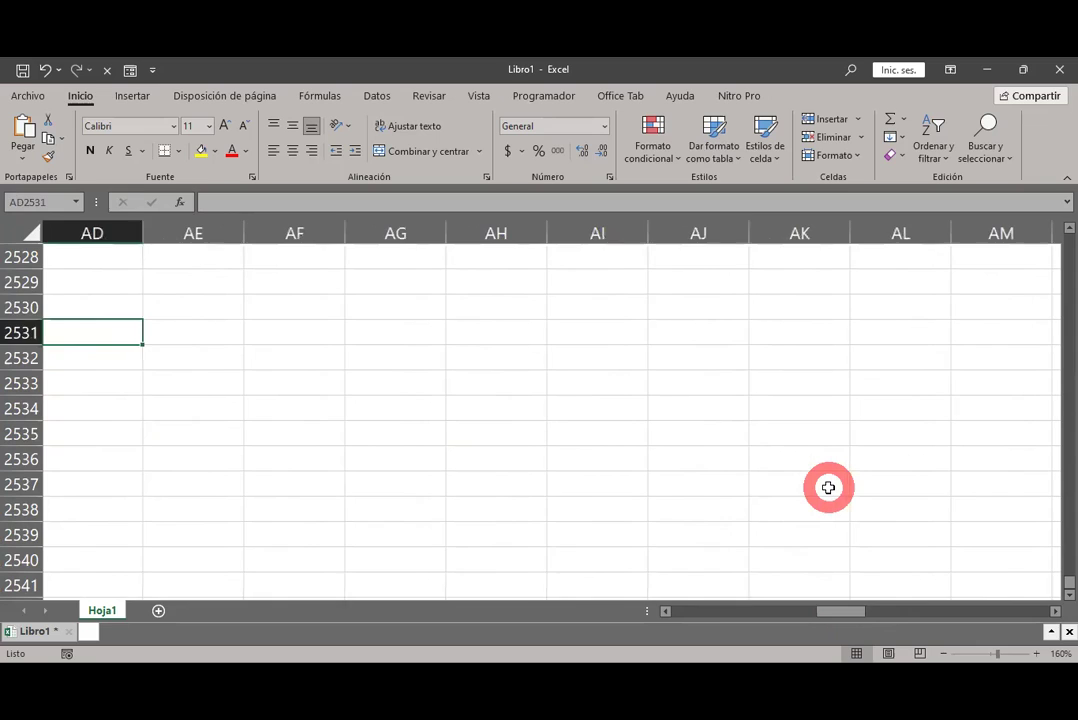
key("Up")
key("Up")
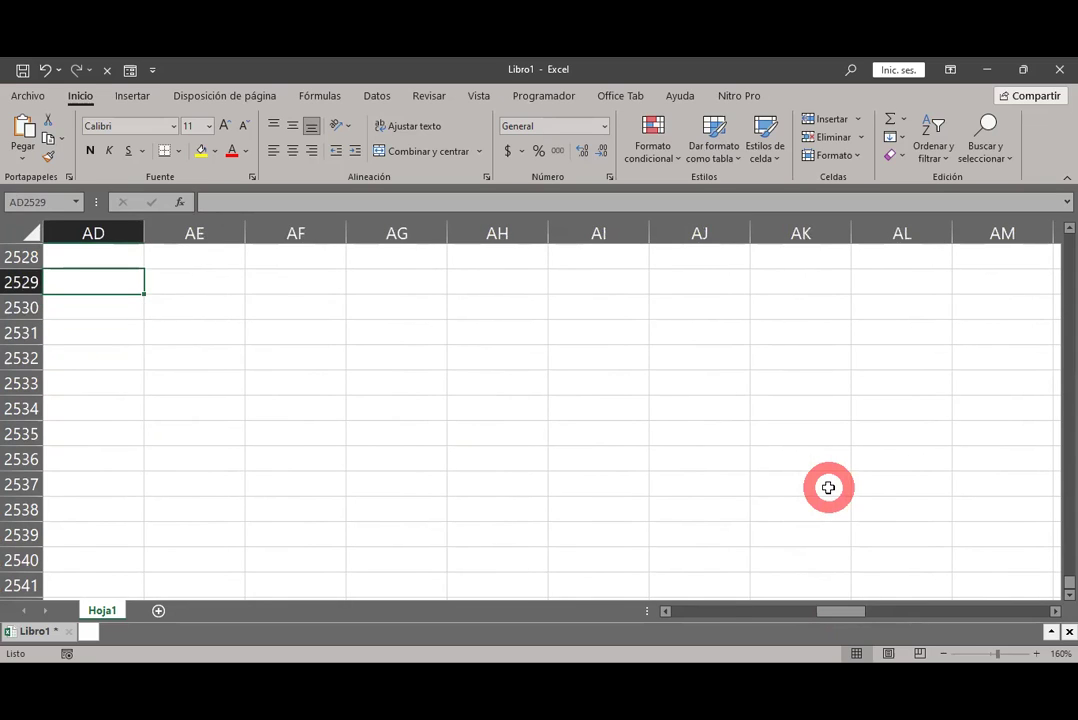
Step: Go to the first column of the current row, move up to A2528, and return to cell A1
key("Home")
key("Up")
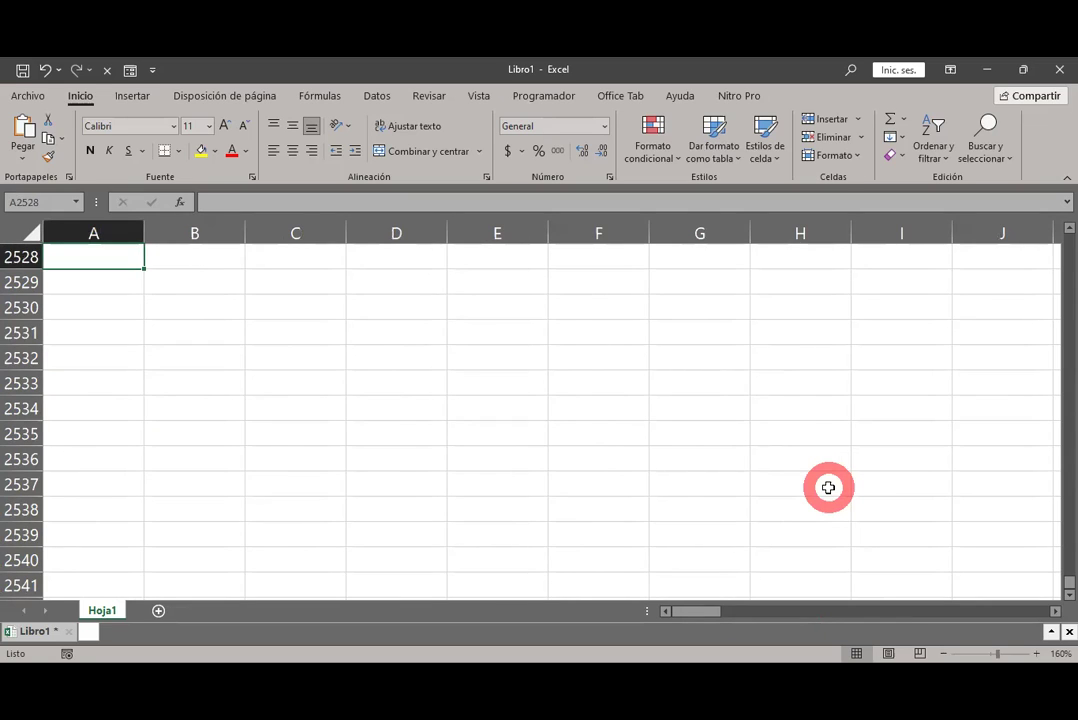
key("ctrl+Home")
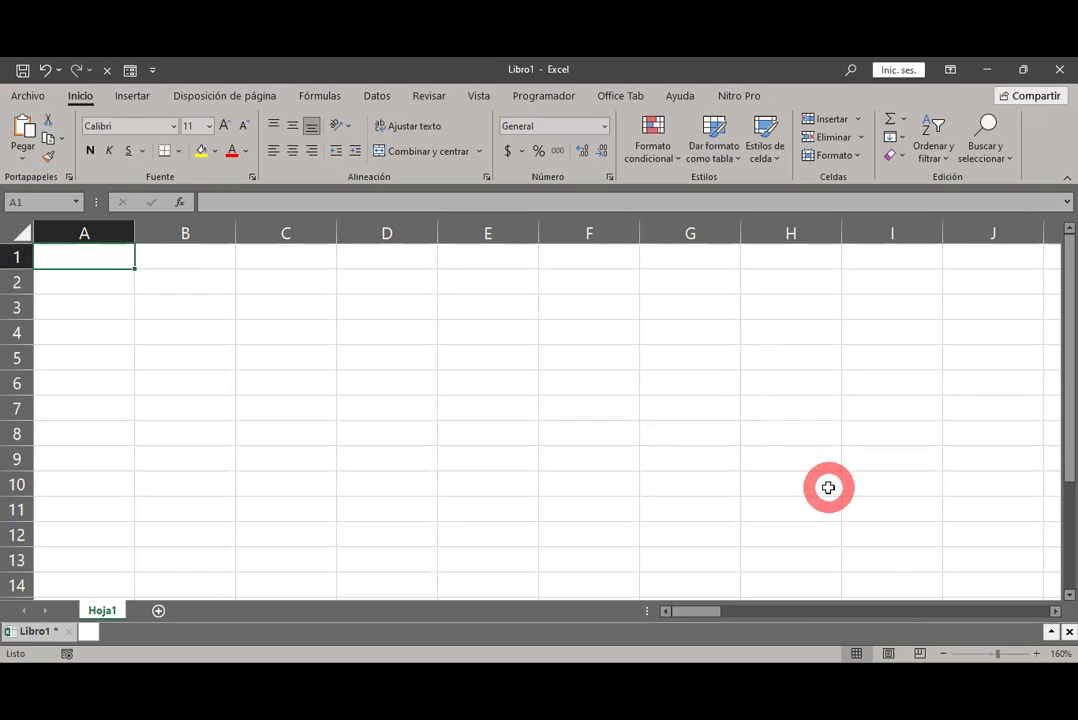
Step: Move along row 1 from A1 to P1, one cell at a time, to examine the column headings
key("Right")
key("Right")
key("Right")
key("Right")
key("Right")
key("Right")
key("Right")
key("Right")
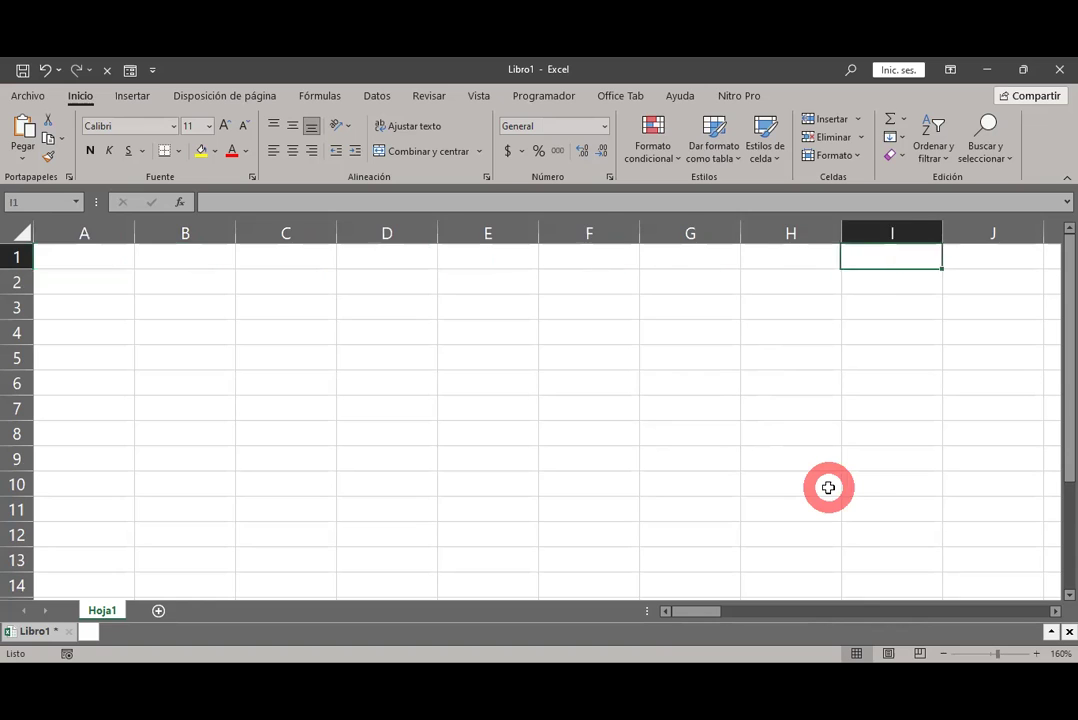
key("Right")
key("Right")
key("Right")
key("Right")
key("Right")
key("Right")
key("Right")
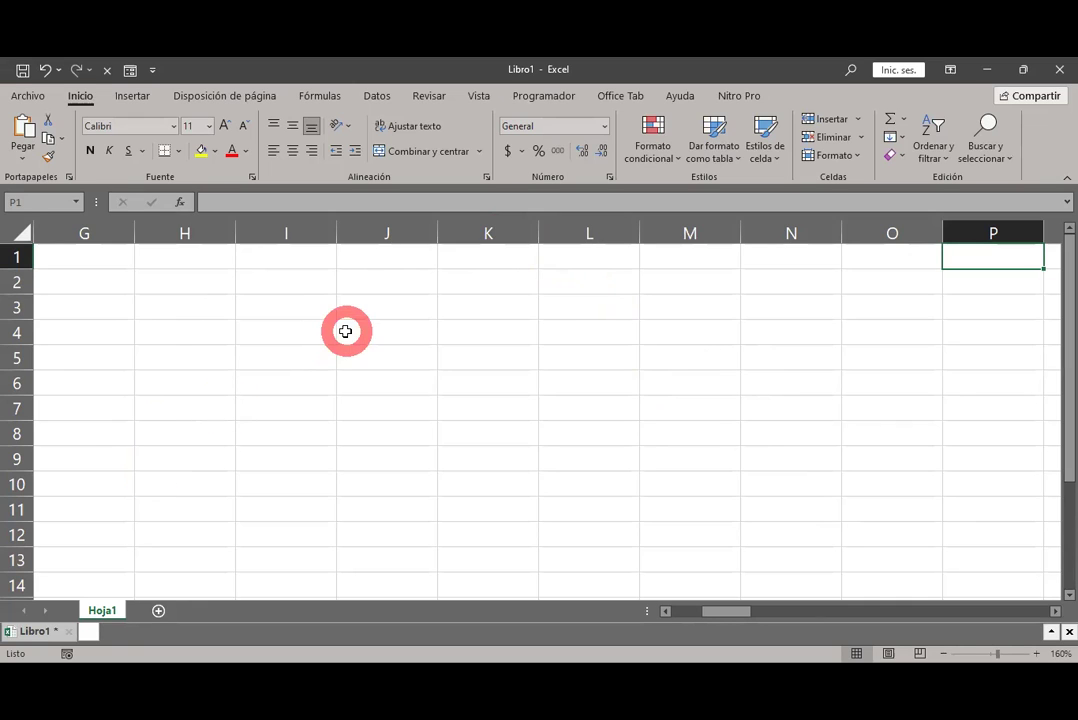
Step: Select the entire columns I and J in turn, finishing on cell K2
left_click(320, 224)
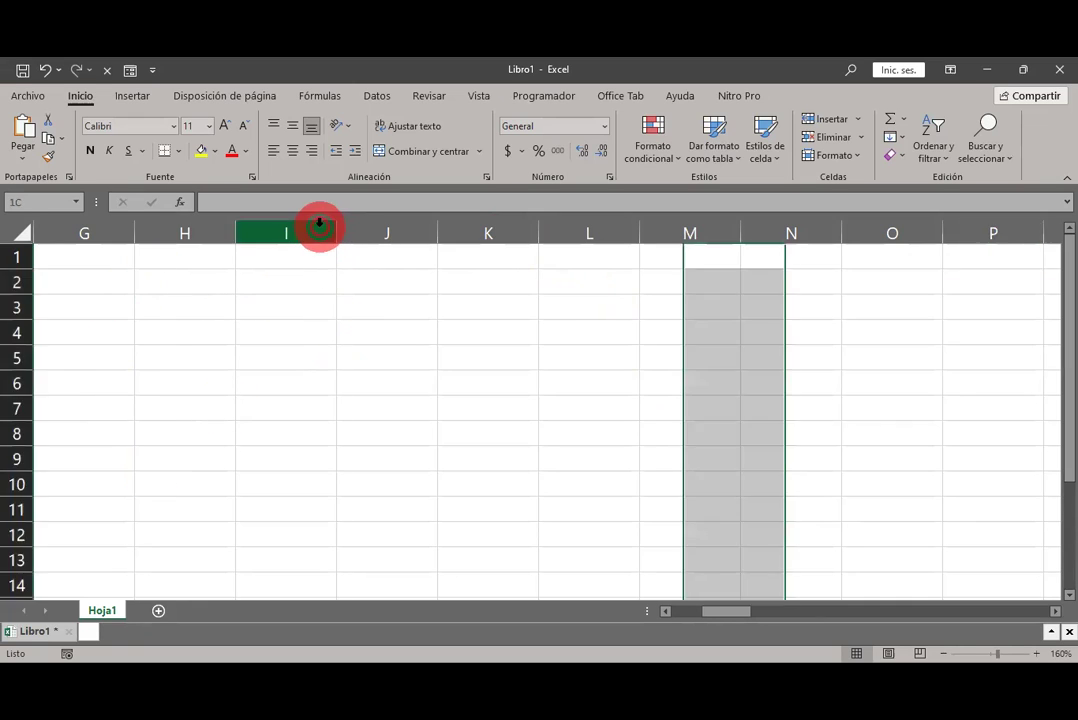
left_click(387, 228)
left_click(498, 281)
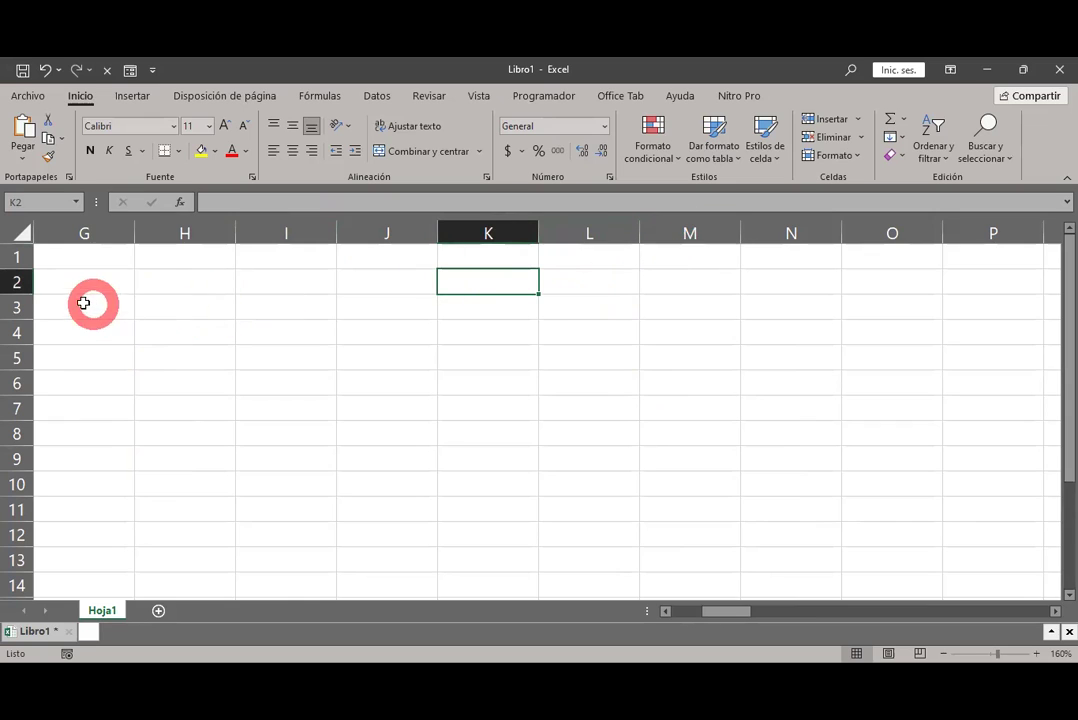
Step: Select the entire rows 3, 4, 5 and 6 in turn, finishing on cell I3
left_click(17, 307)
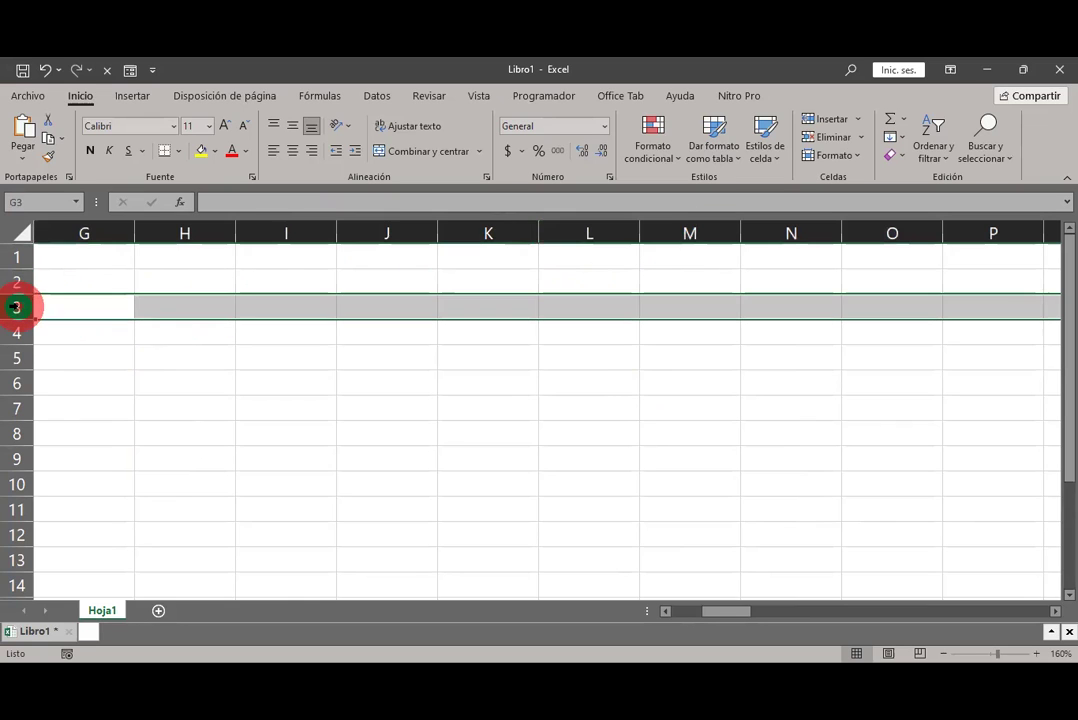
left_click(17, 333)
left_click(17, 357)
left_click(14, 383)
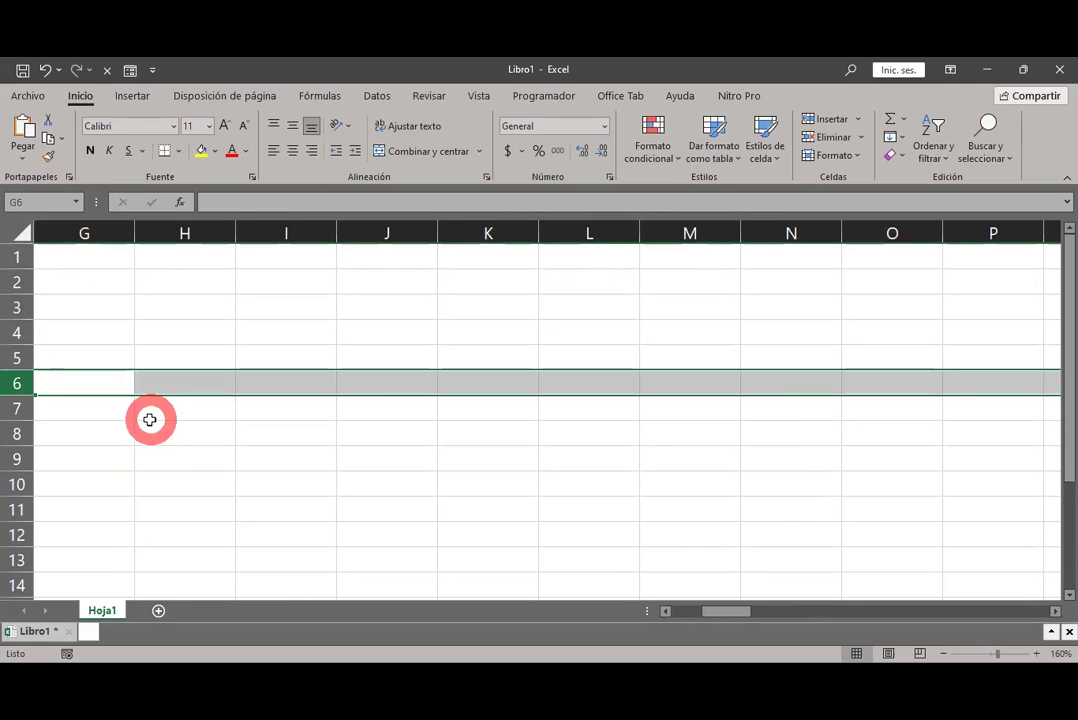
left_click(265, 318)
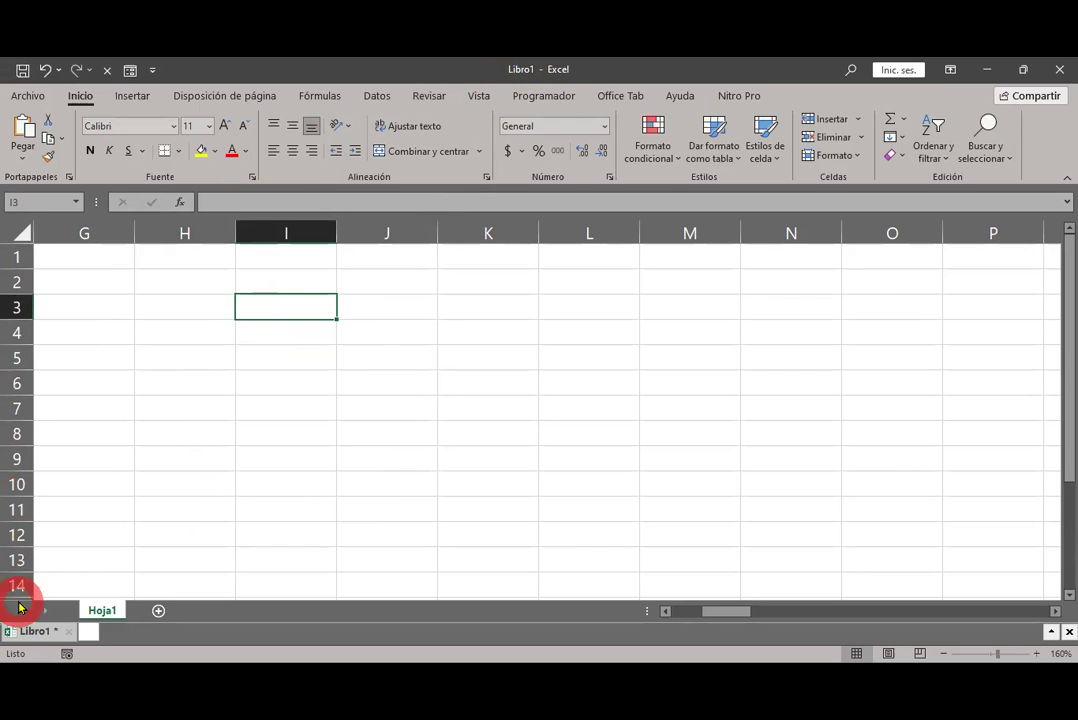
Step: Add three new worksheets after Hoja1
left_click(158, 611)
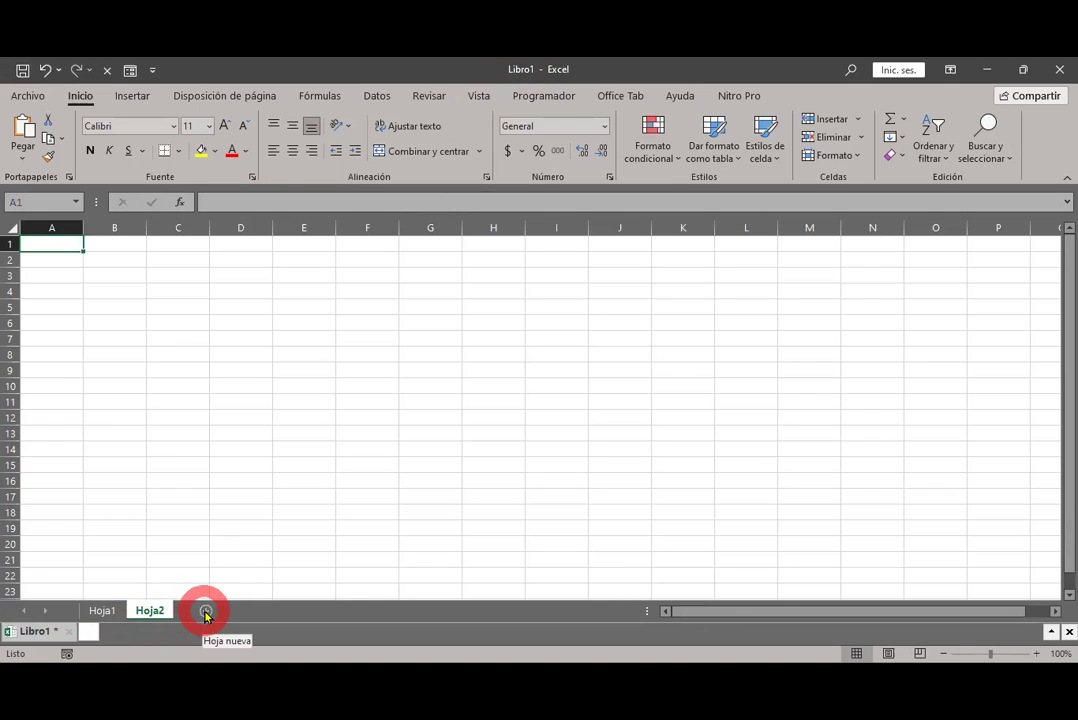
left_click(205, 611)
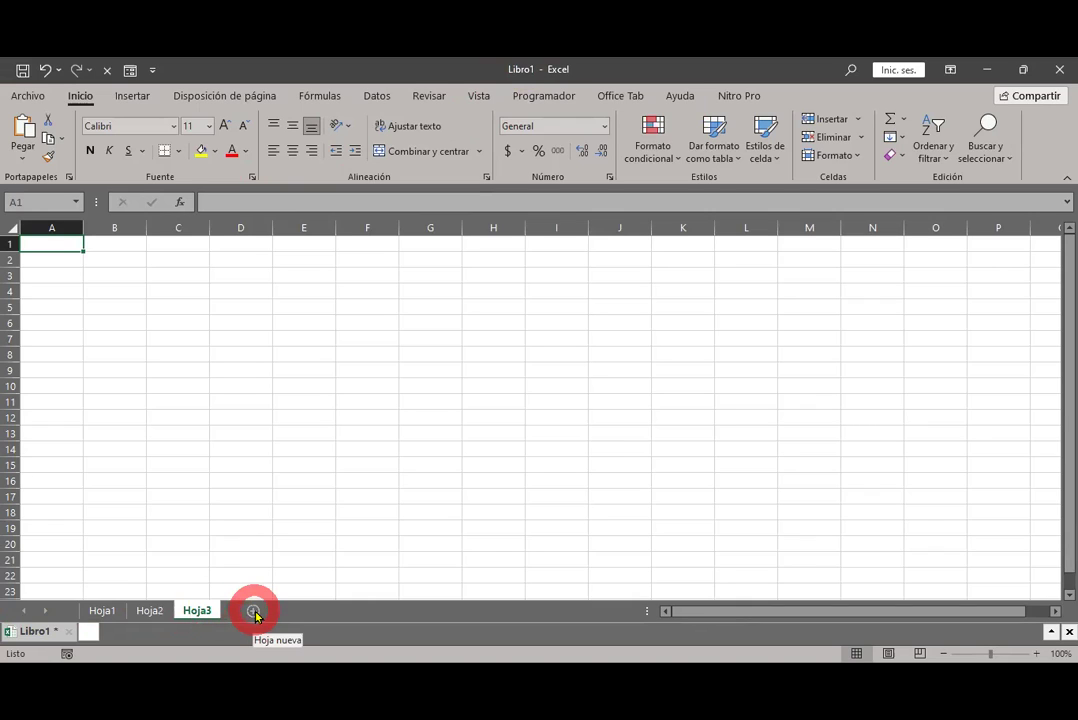
left_click(254, 611)
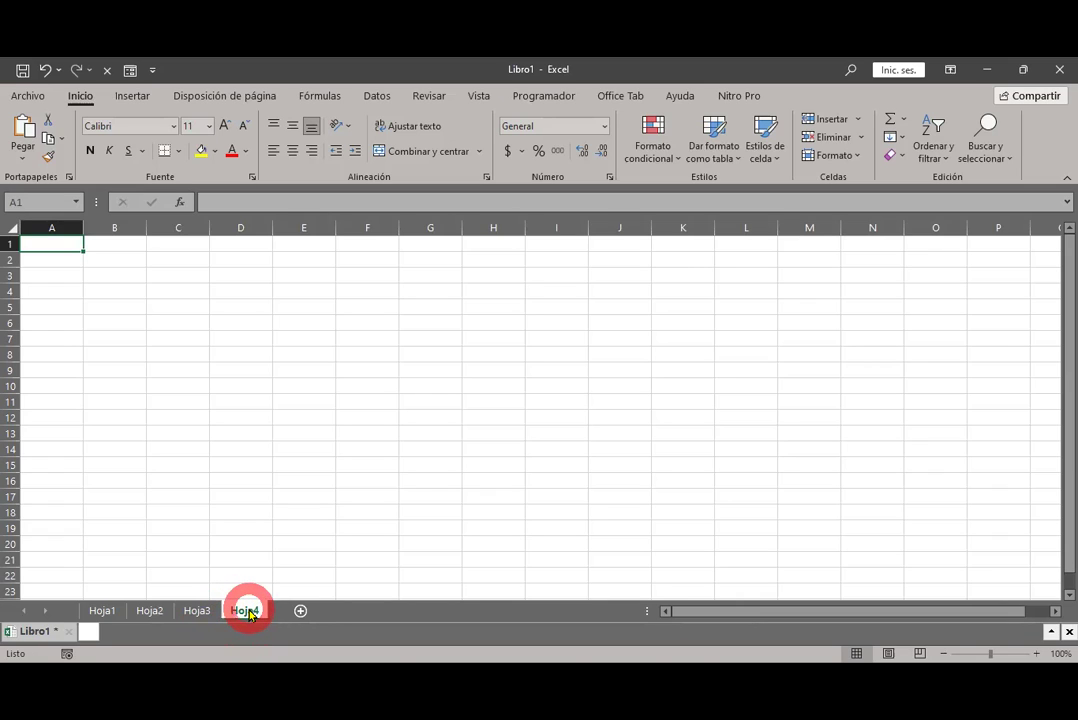
Step: Rename the Hoja4 worksheet as Cheques, correcting the capitalization of the name
right_click(247, 611)
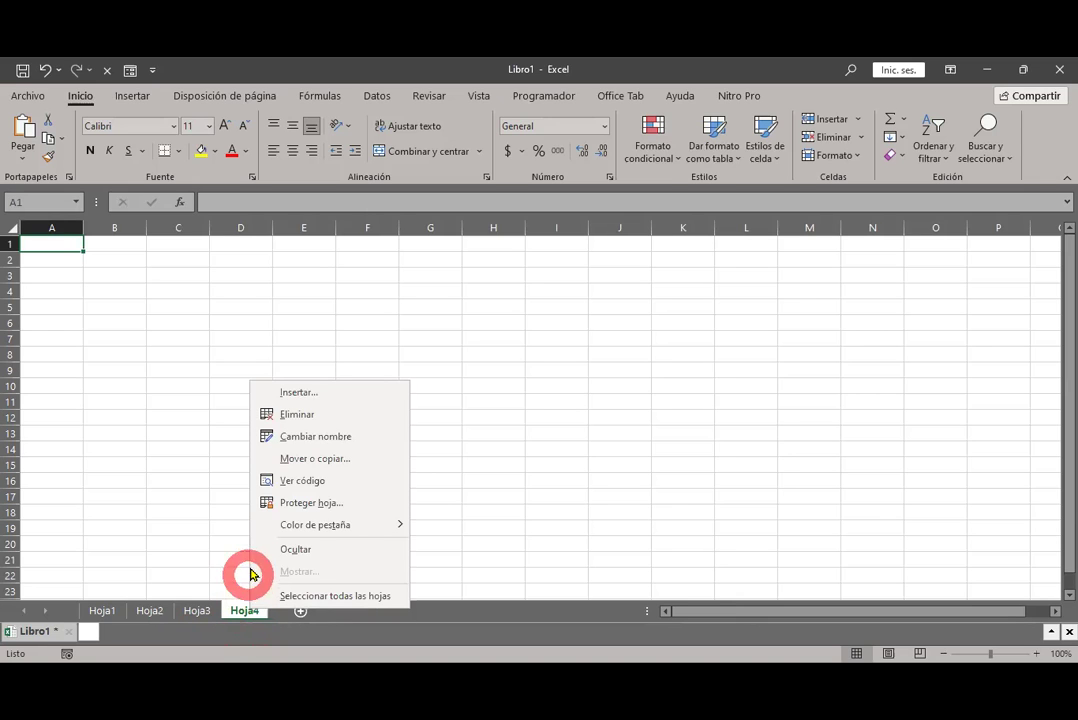
left_click(305, 440)
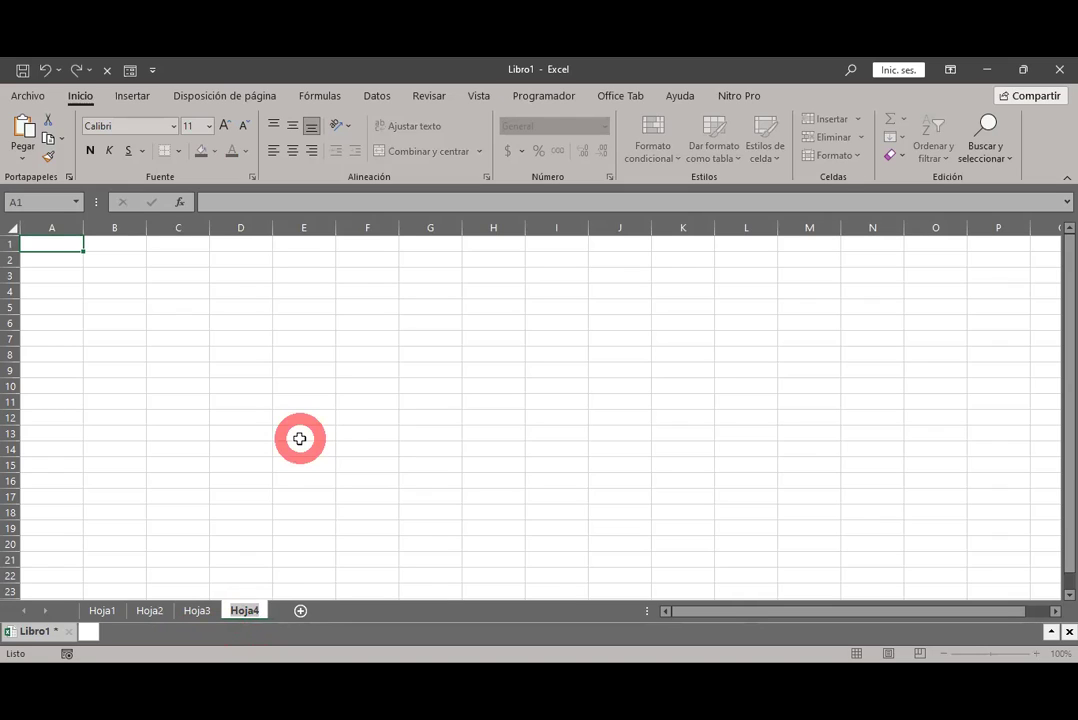
type("cHEQUES")
key("Return")
key("BackSpace")
key("BackSpace")
key("BackSpace")
key("BackSpace")
key("BackSpace")
key("BackSpace")
key("BackSpace")
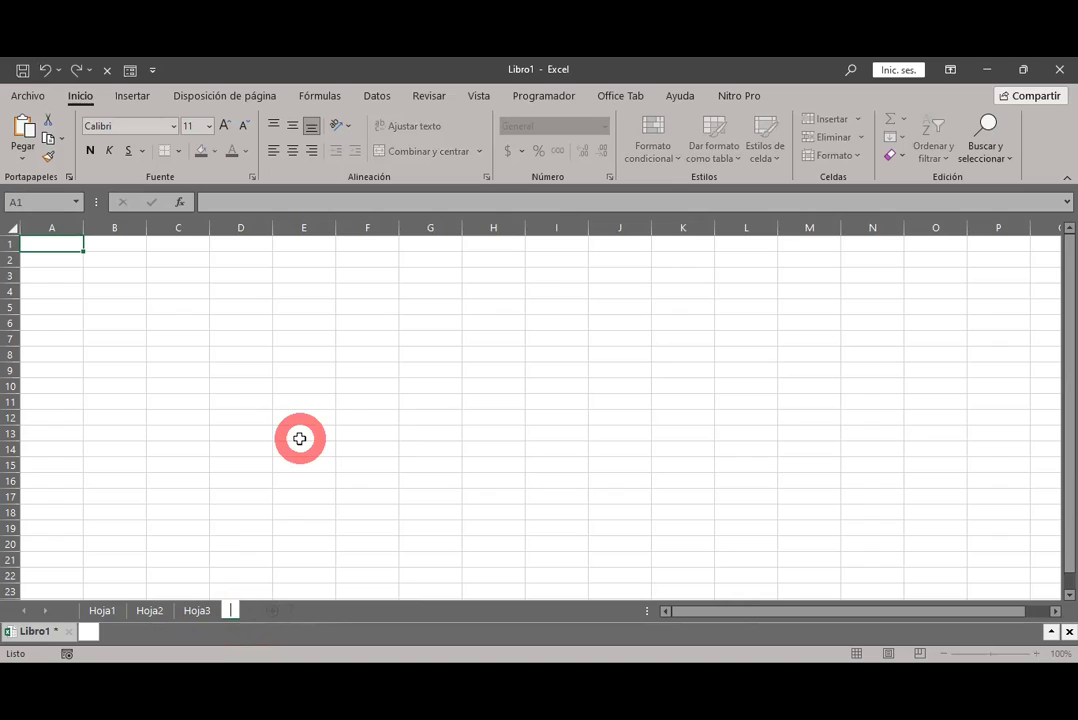
type("Cheques")
key("Return")
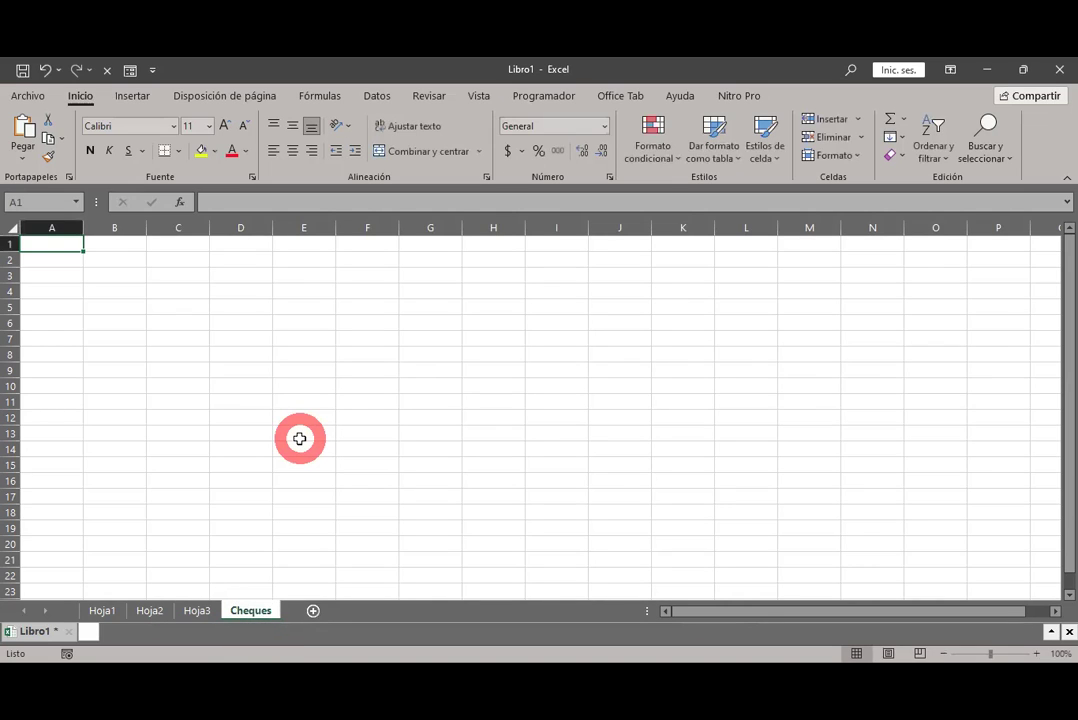
Step: Rename the Hoja3 worksheet as Pagos
right_click(196, 611)
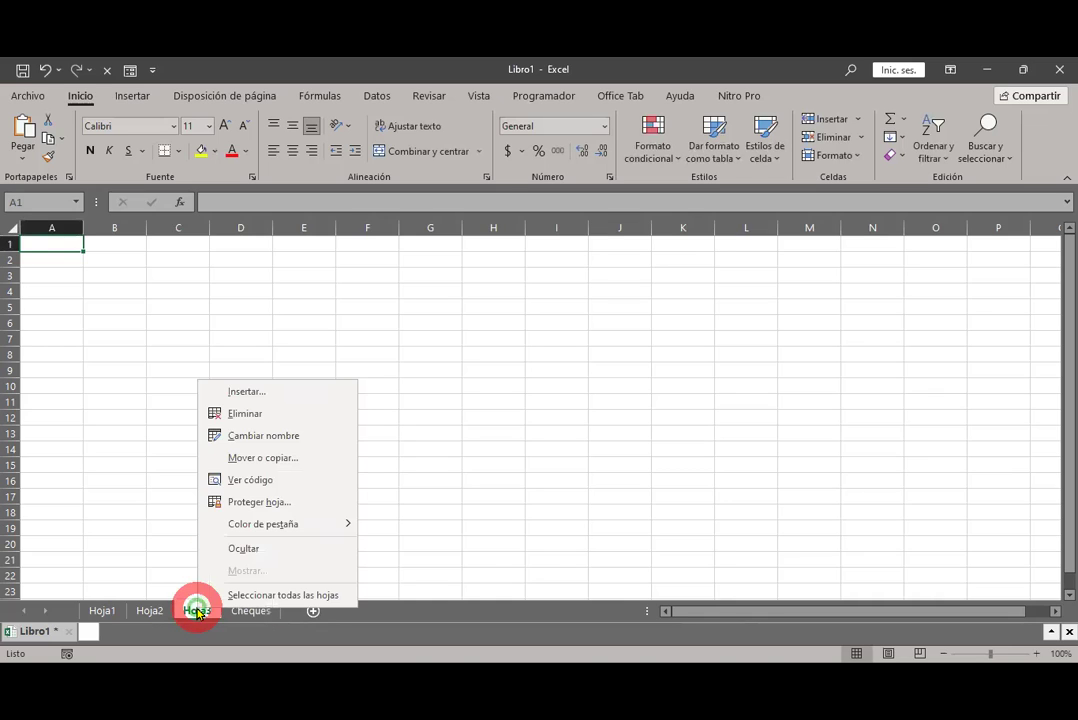
left_click(236, 434)
type("Pagos")
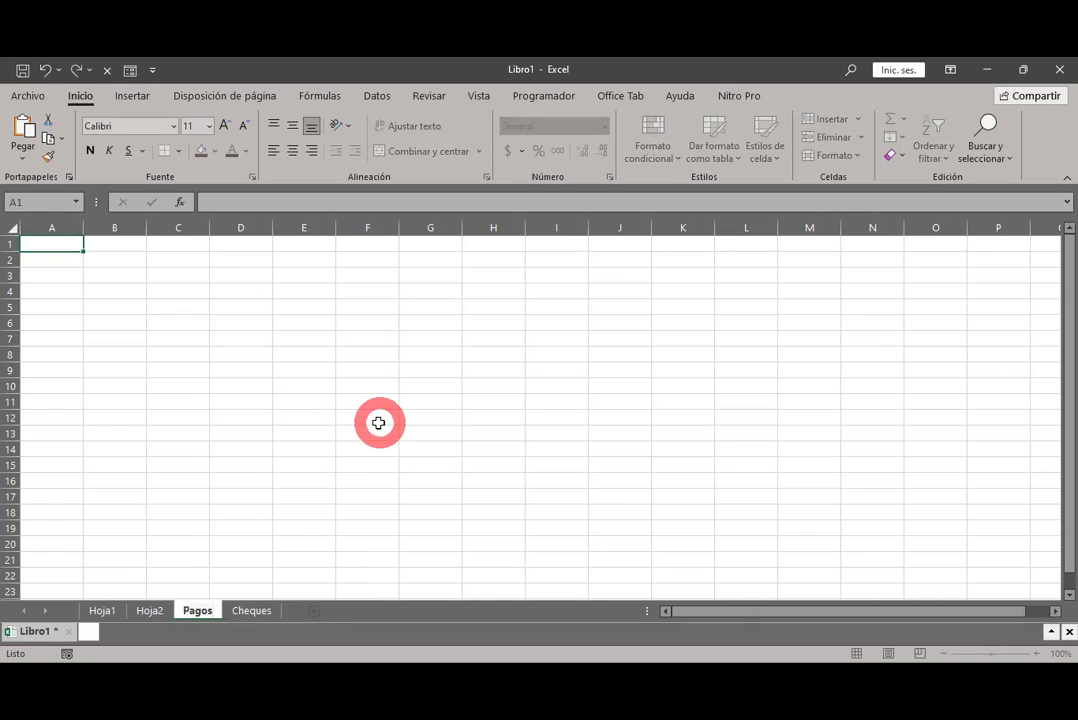
key("Return")
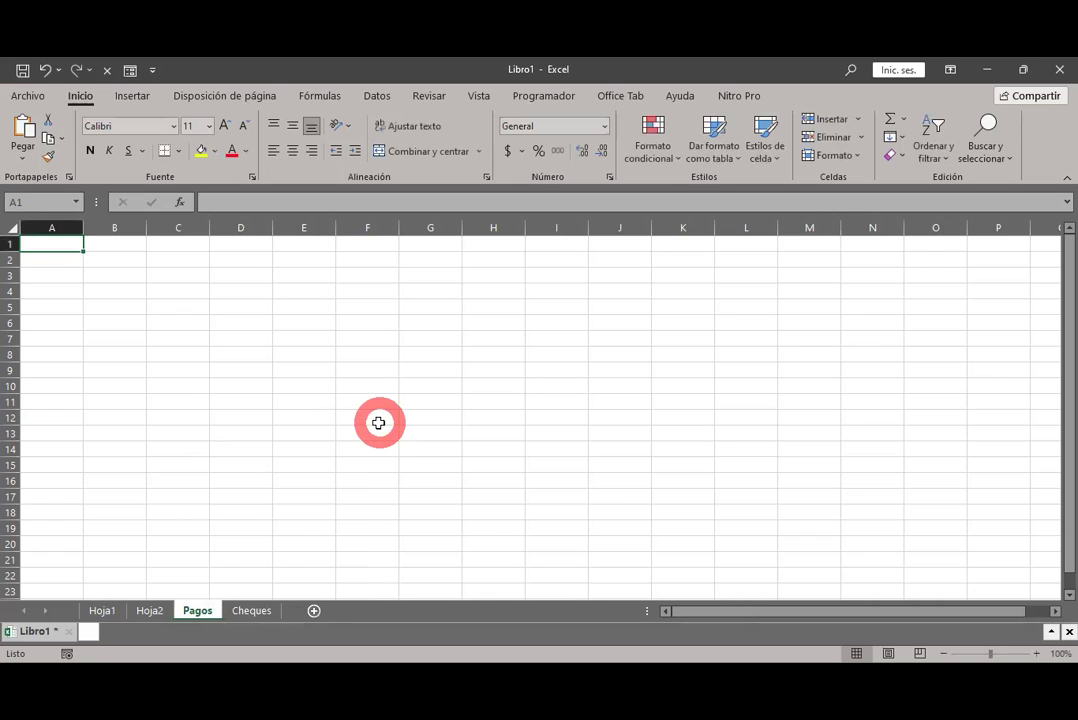
Step: Rename the Hoja2 worksheet as Salarios
right_click(147, 612)
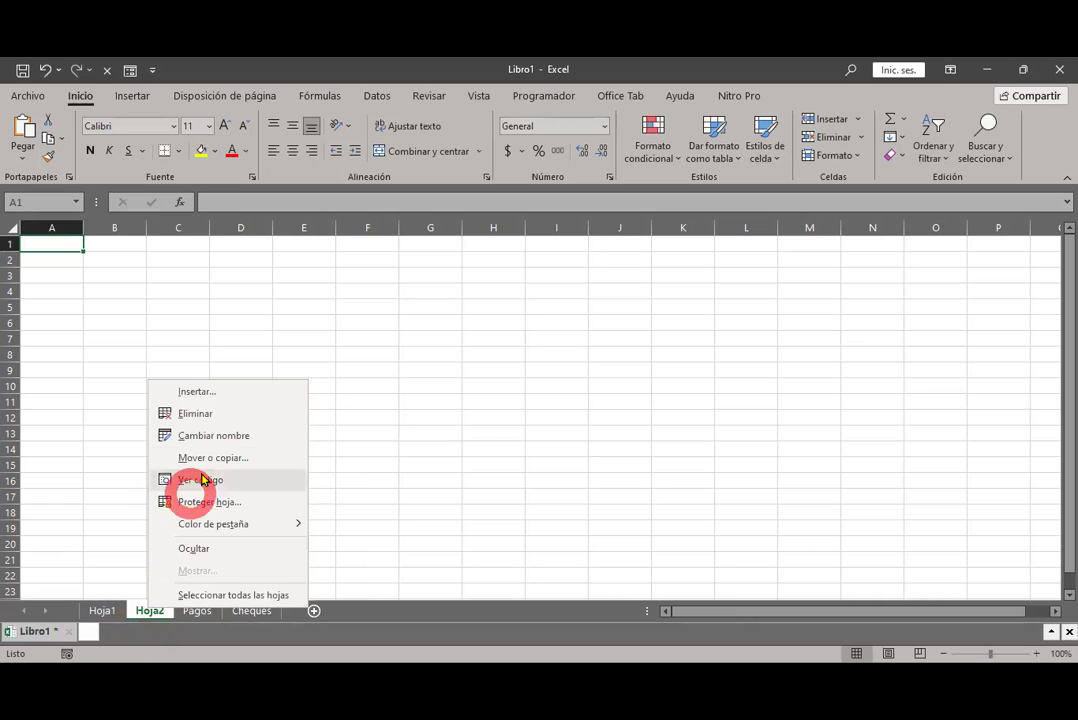
left_click(214, 435)
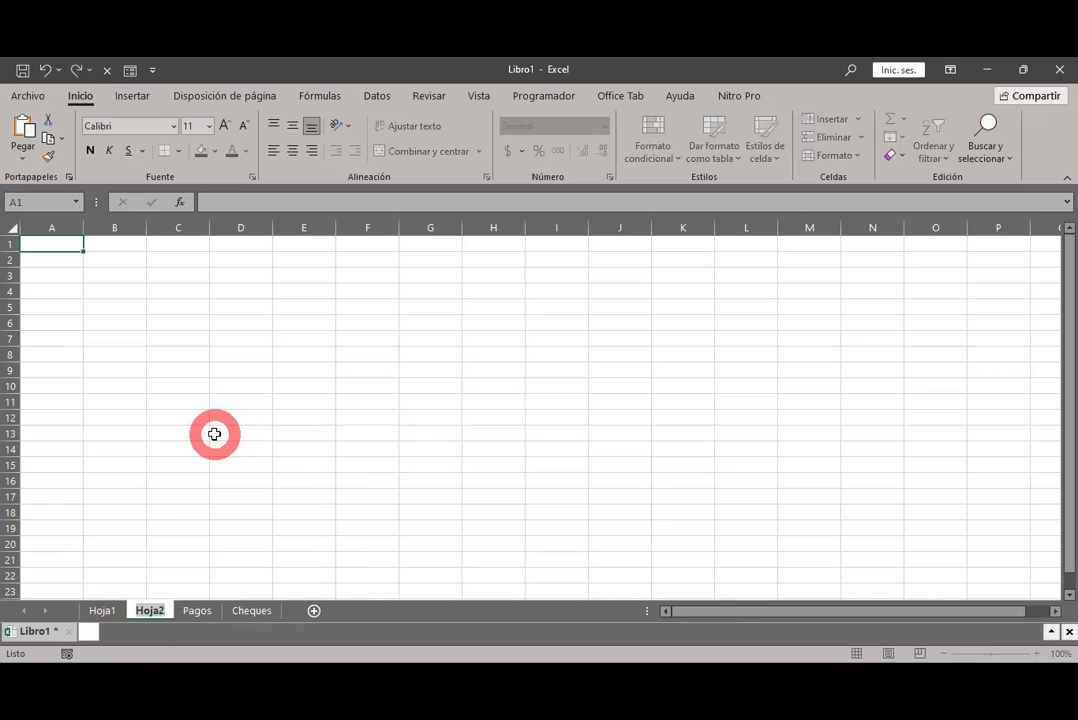
key("BackSpace")
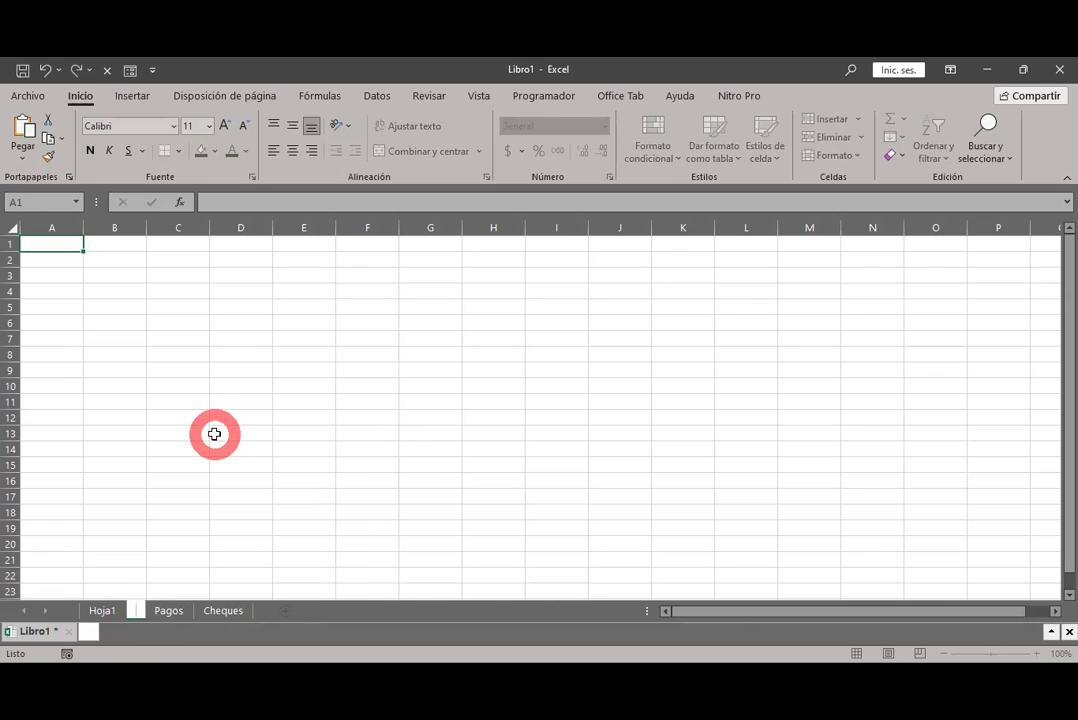
type("Salaroip")
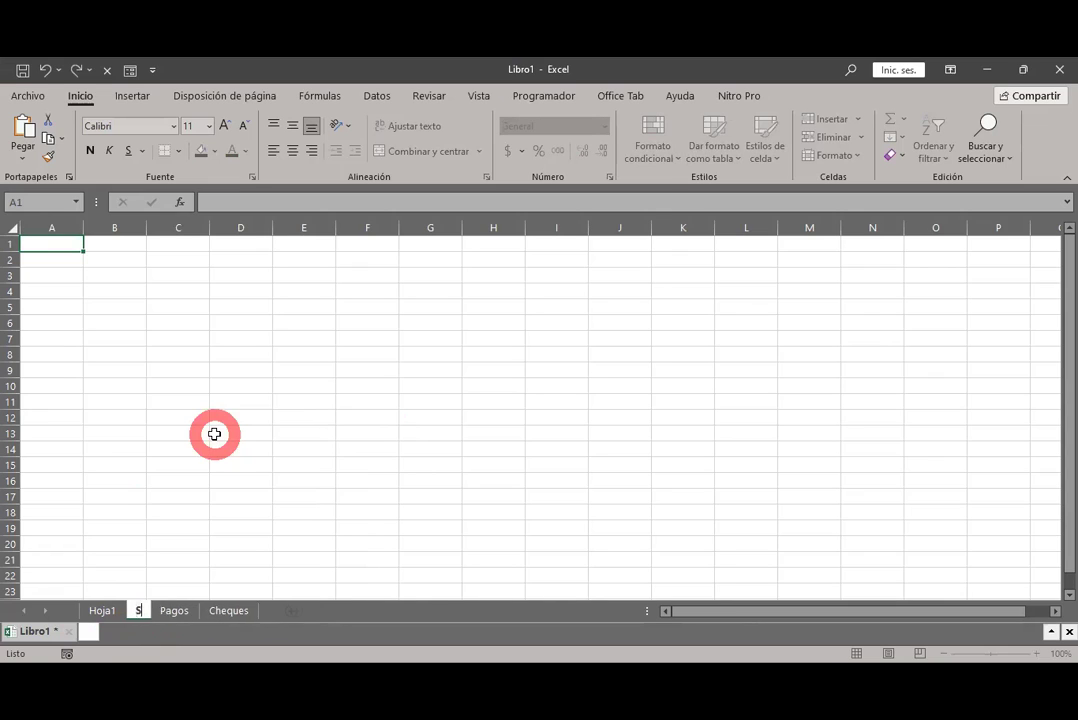
key("BackSpace")
key("BackSpace")
key("BackSpace")
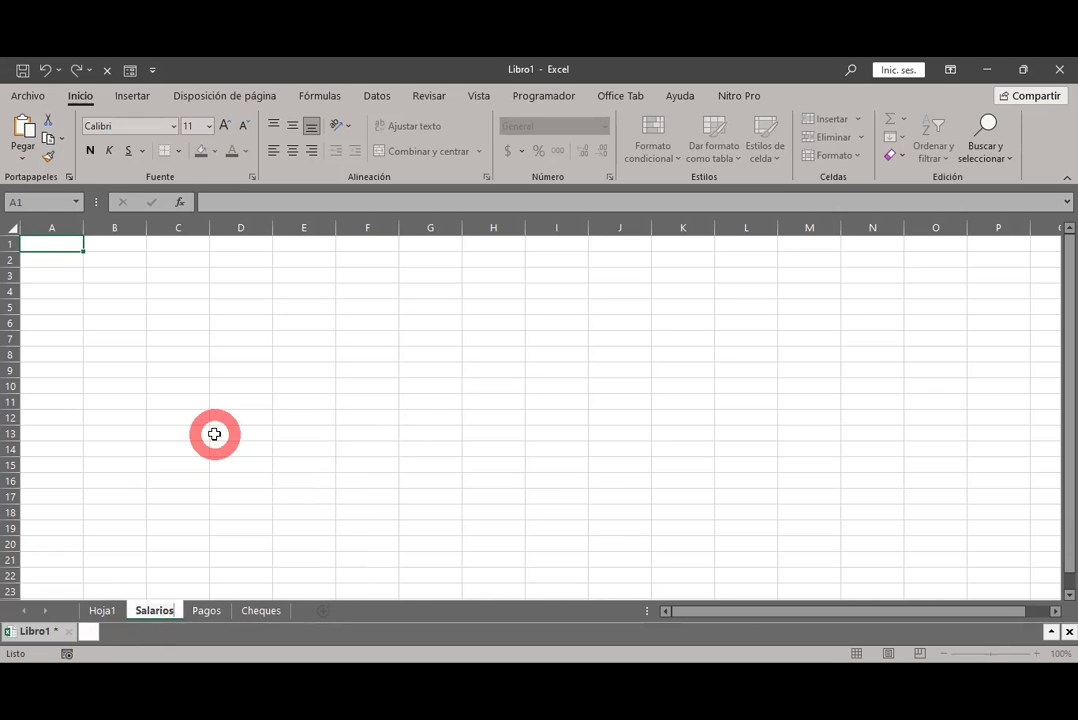
key("Return")
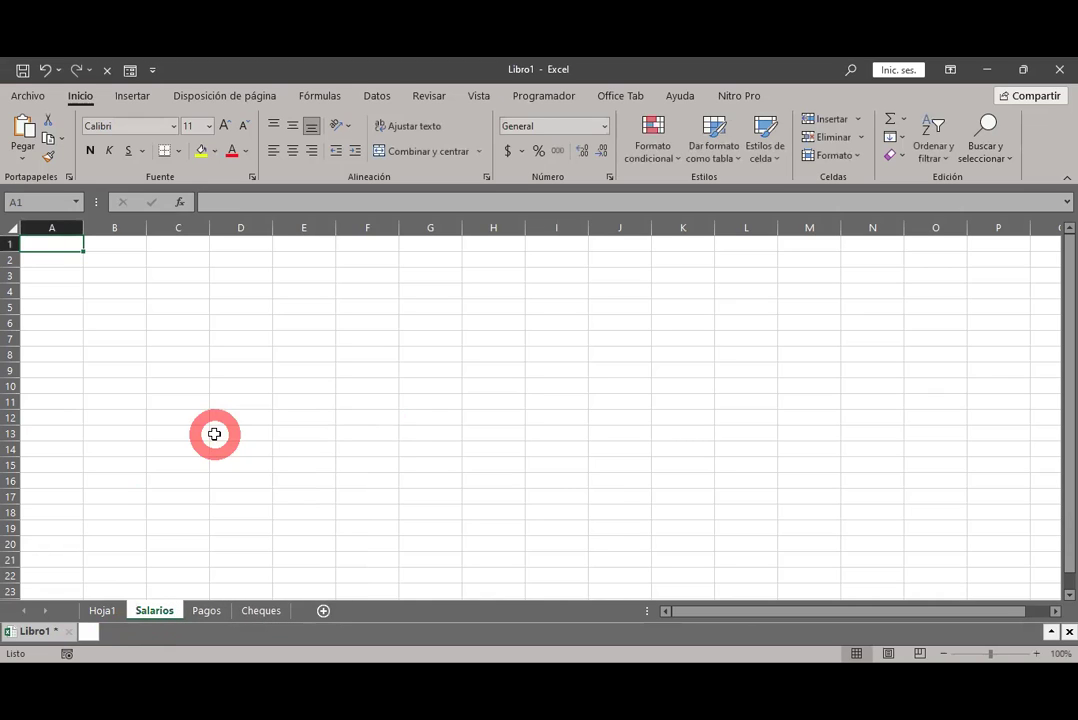
Step: Rename the Hoja1 worksheet as Ingresos
right_click(100, 612)
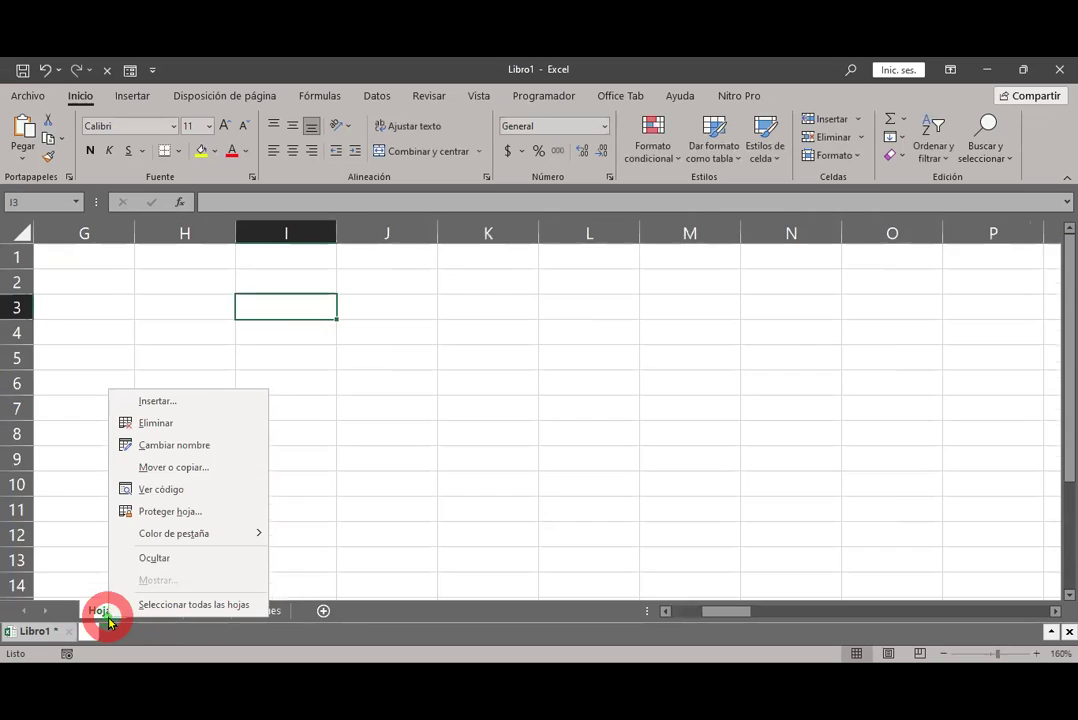
left_click(172, 447)
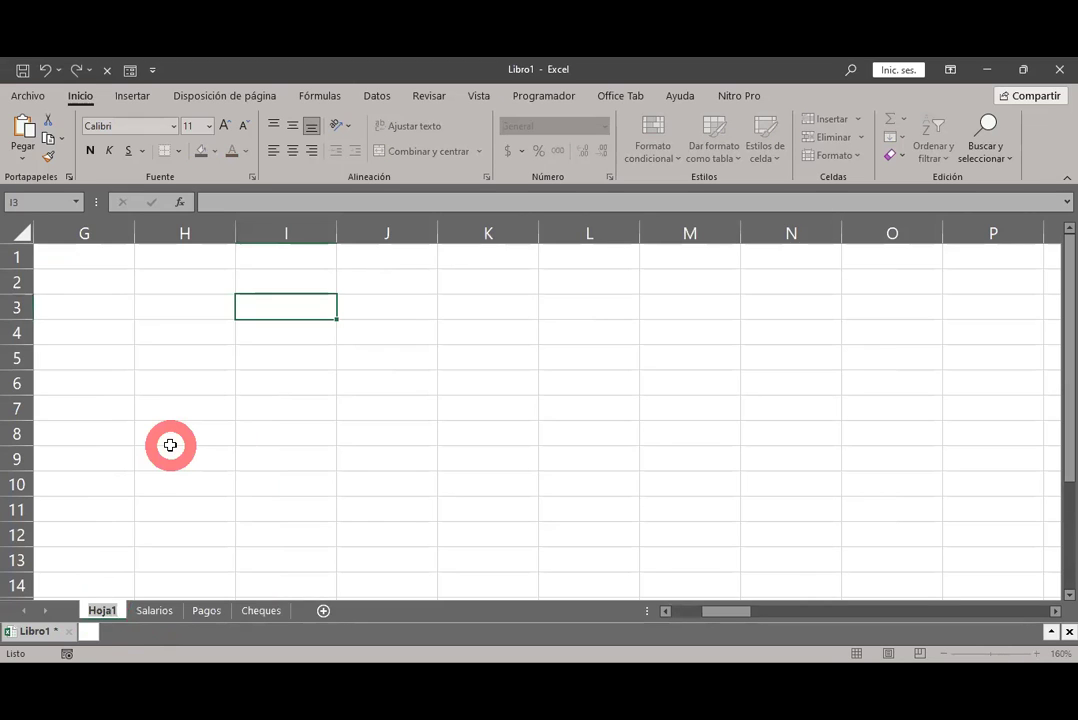
type("Ingresos")
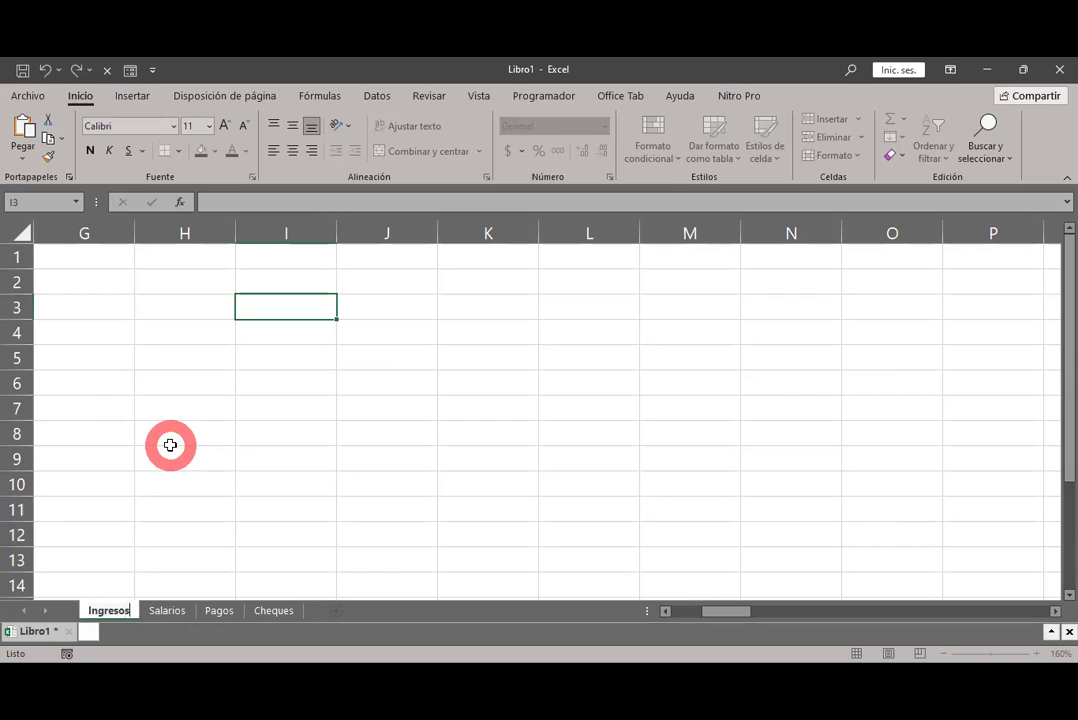
key("Return")
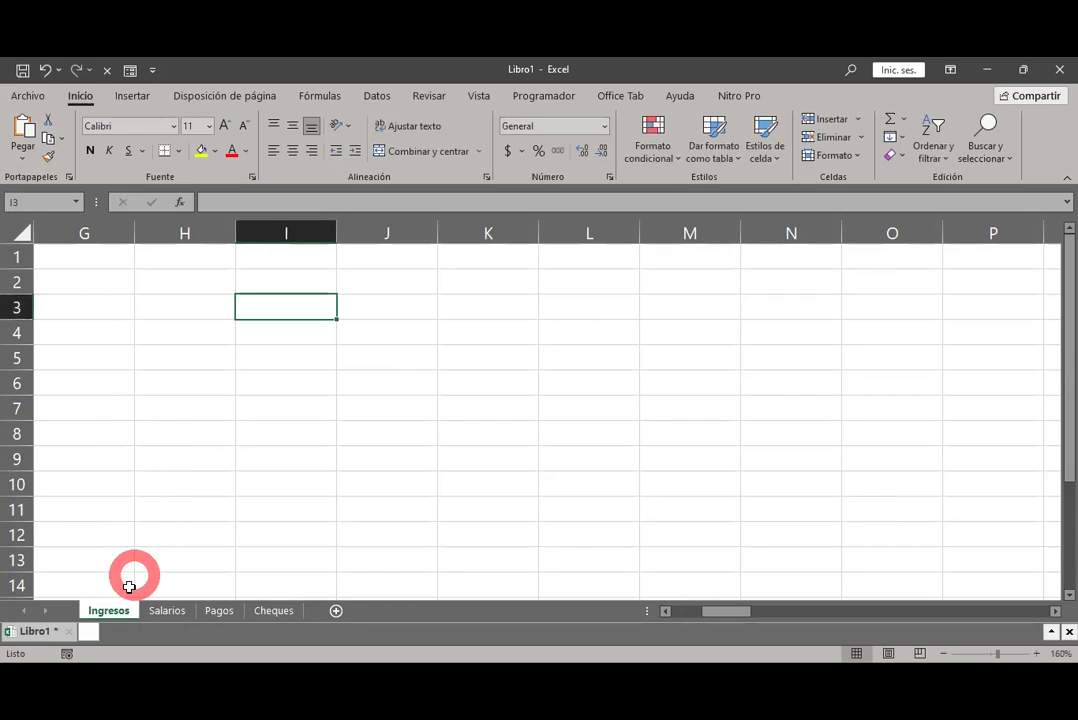
right_click(116, 617)
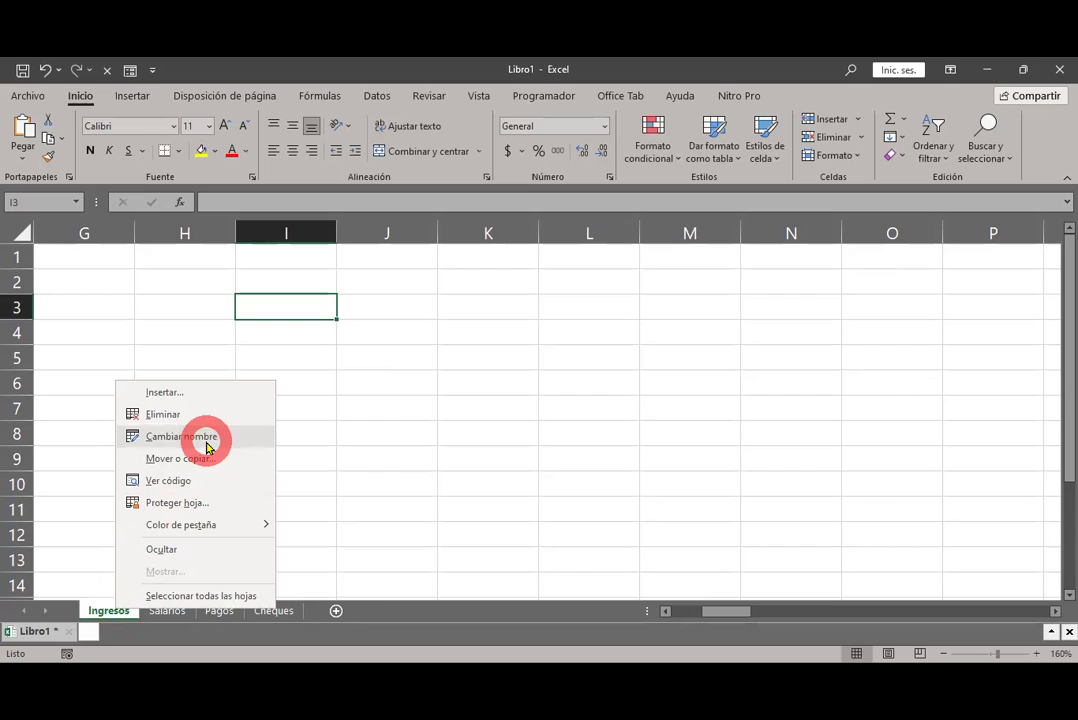
left_click(96, 613)
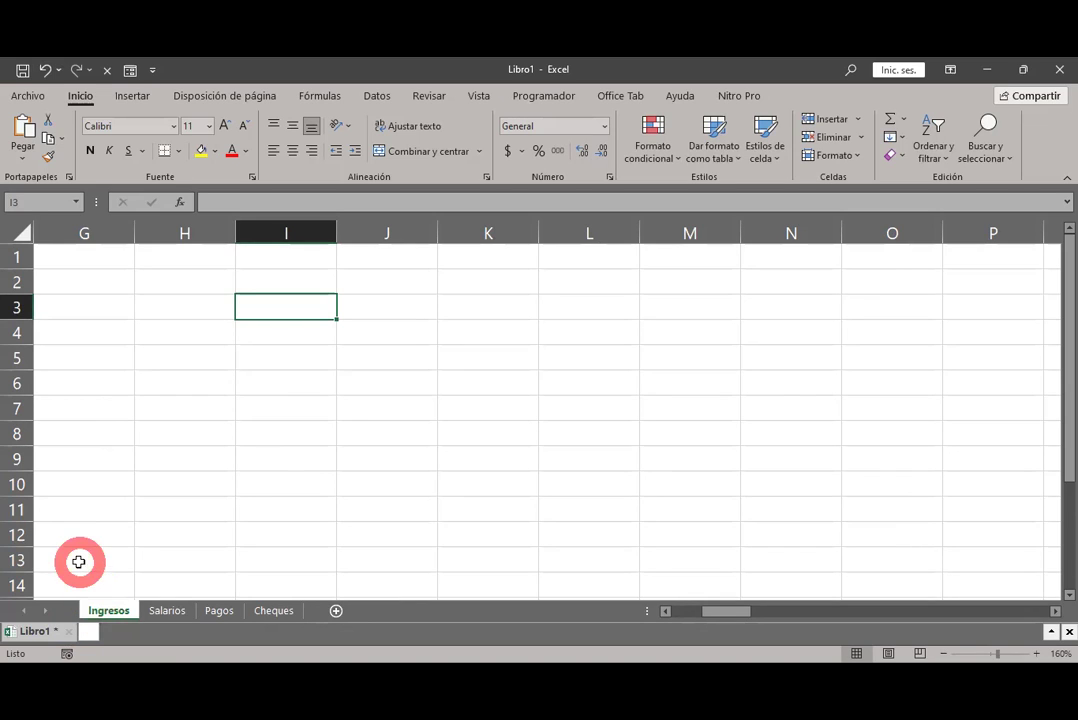
Step: Set the tab color of the Ingresos worksheet to standard yellow
right_click(104, 613)
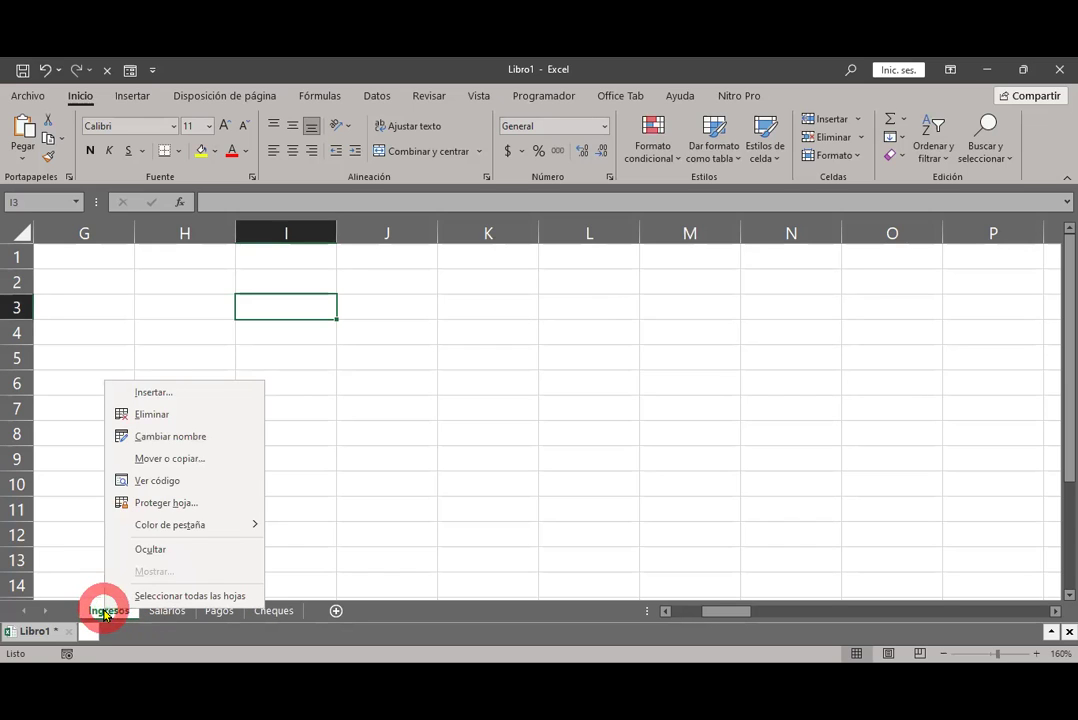
mouse_move(148, 525)
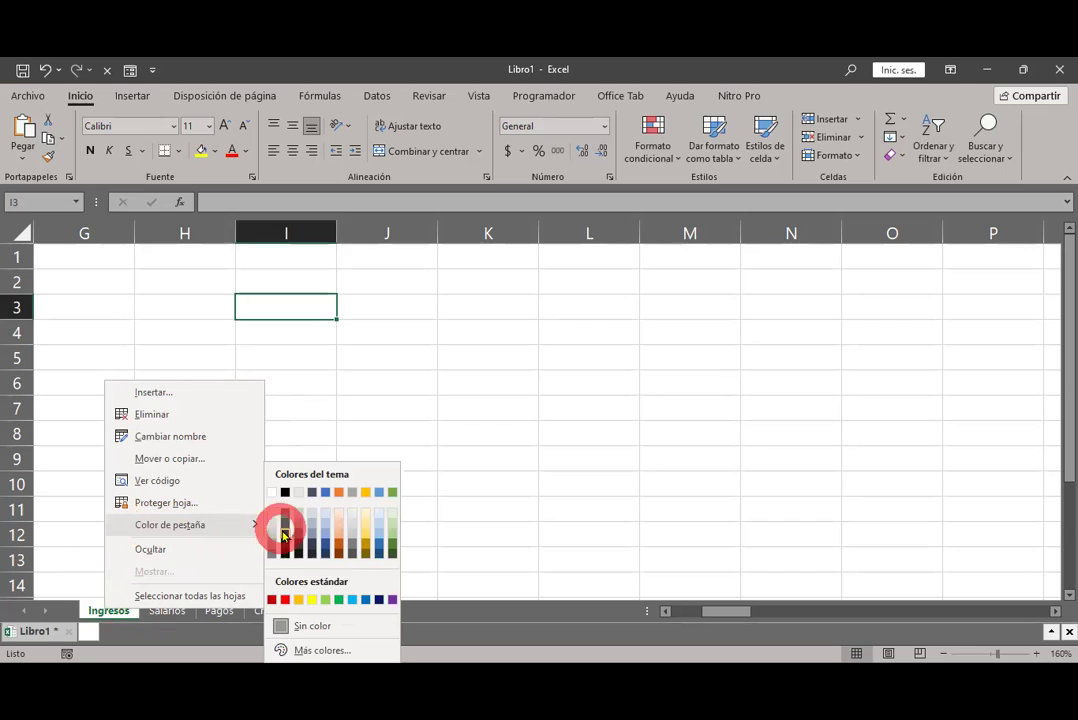
left_click(312, 600)
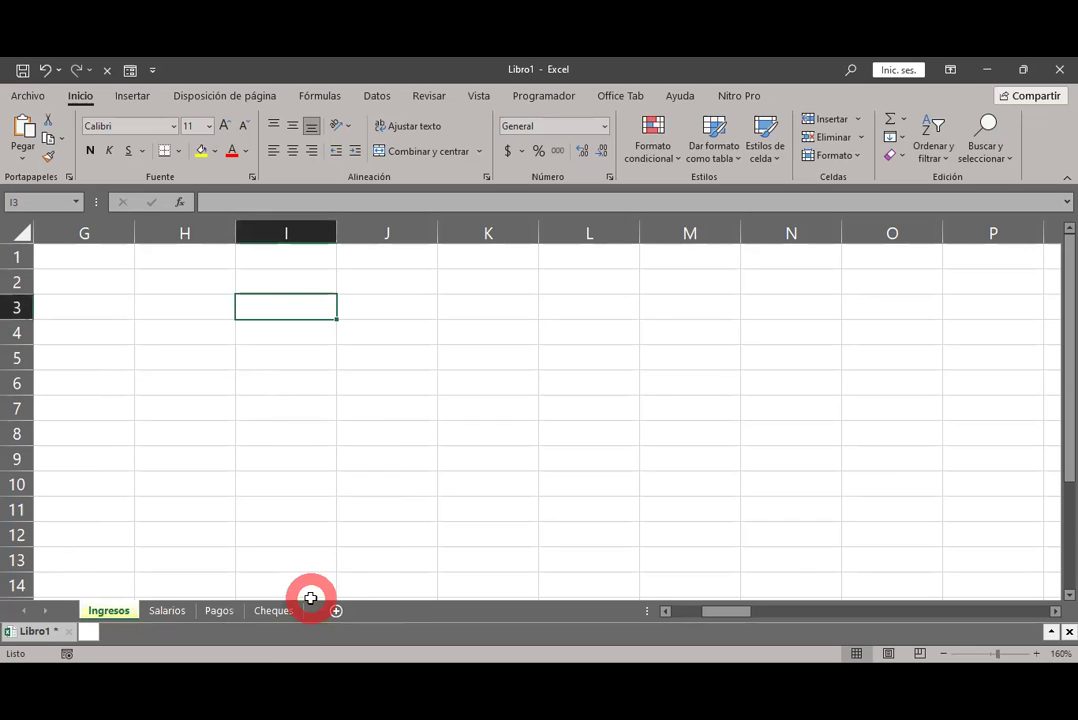
left_click(110, 614)
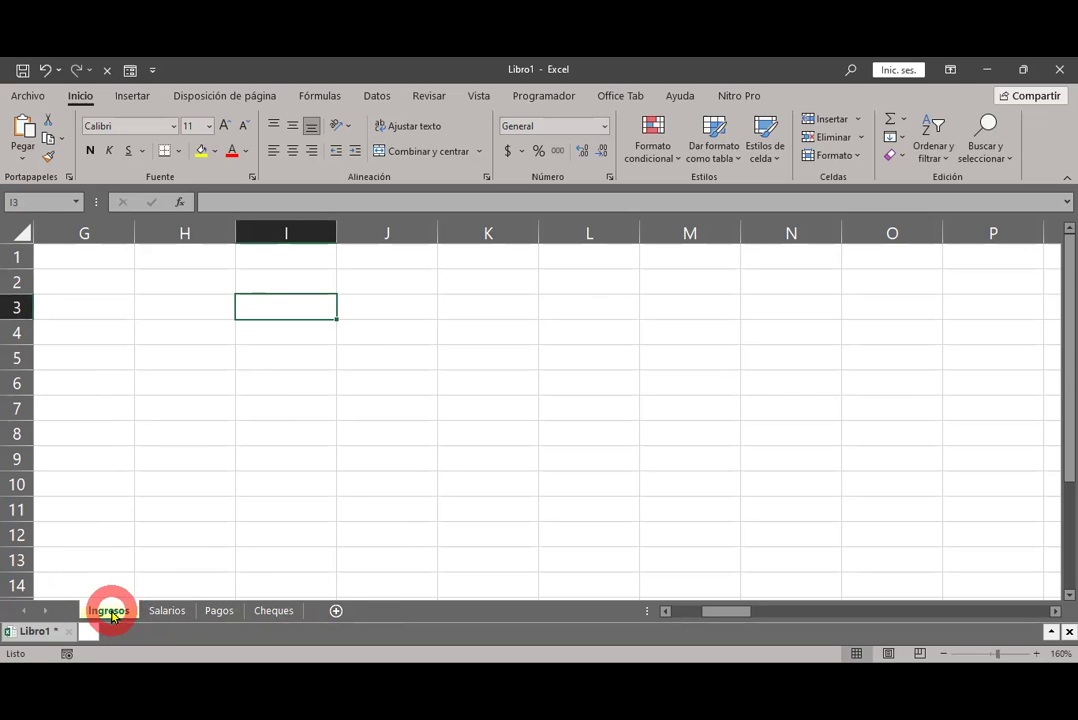
Step: Set the tab color of the Salarios worksheet to standard red
left_click(167, 612)
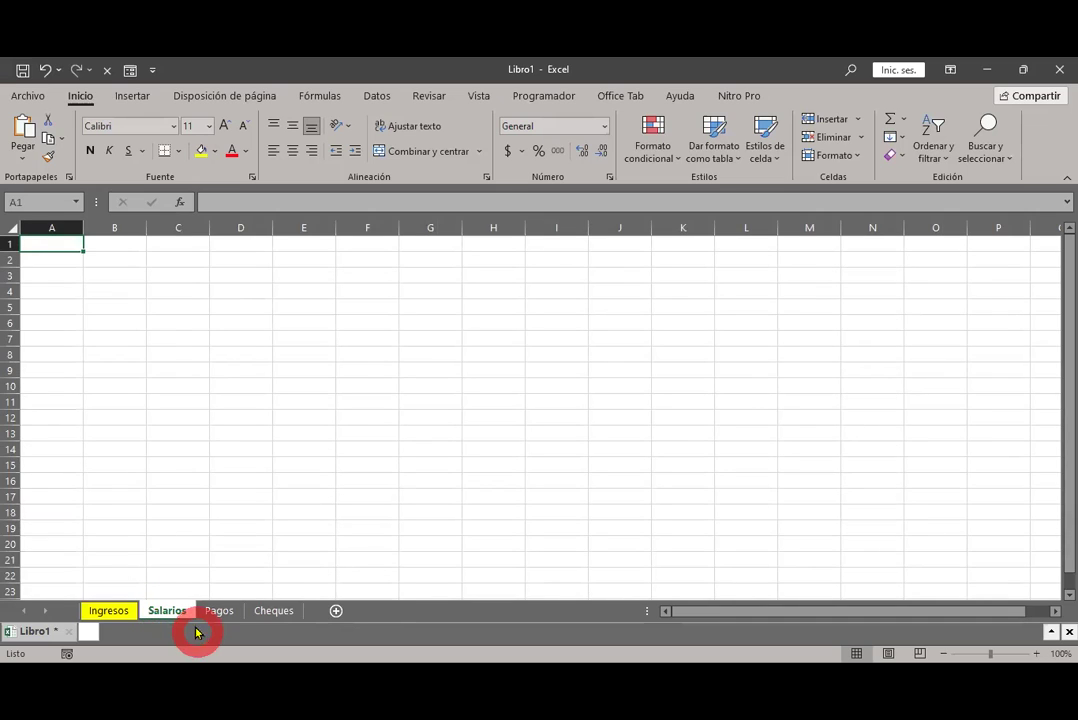
right_click(166, 613)
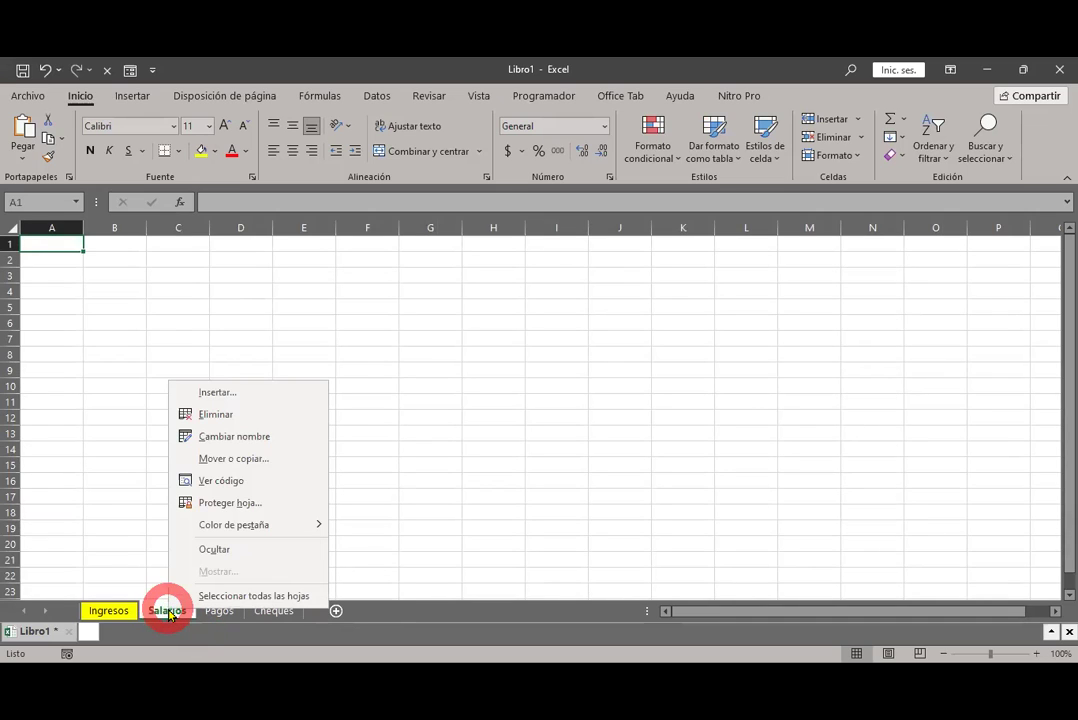
left_click(262, 525)
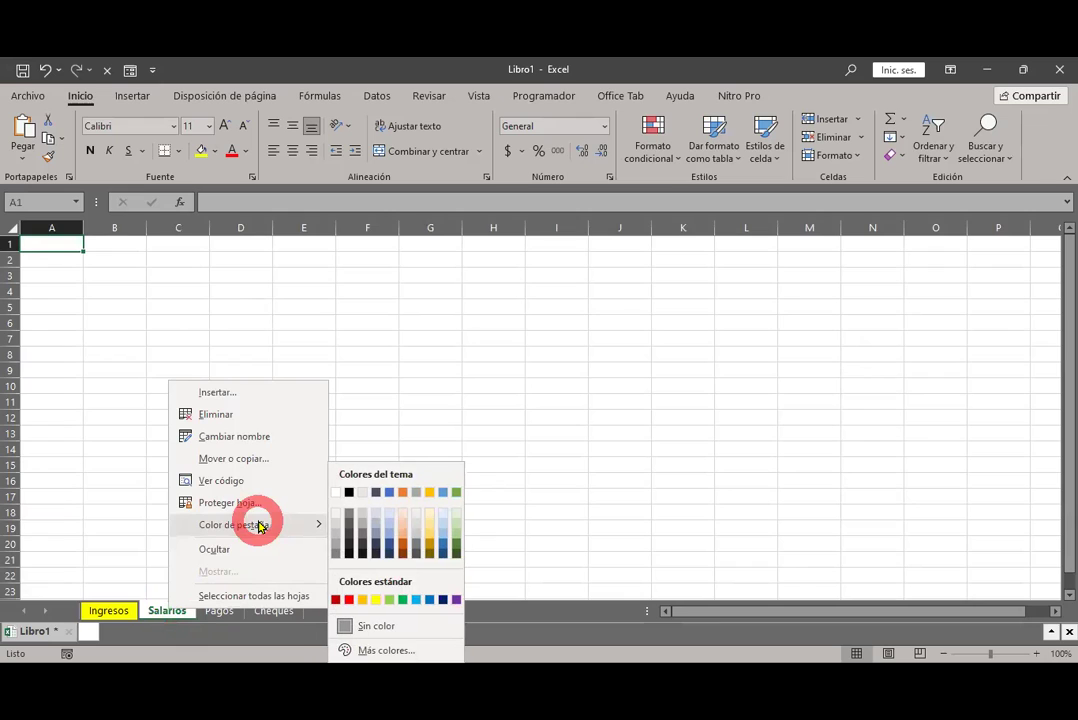
left_click(349, 599)
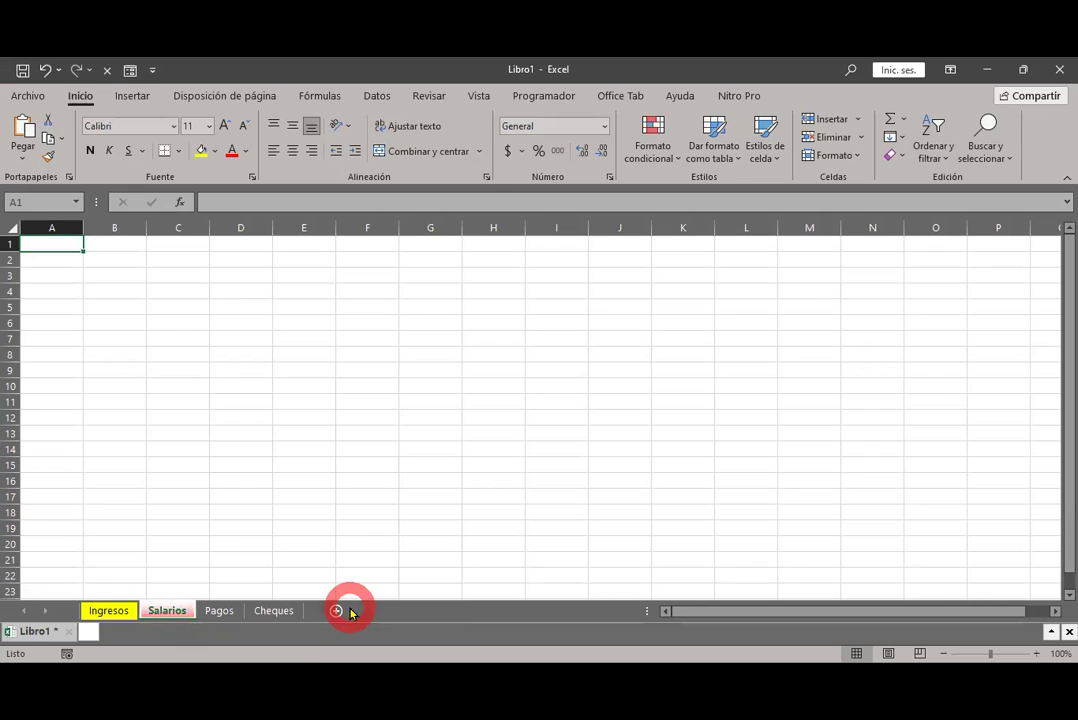
Step: Set the tab color of the Pagos worksheet to standard blue
left_click(219, 612)
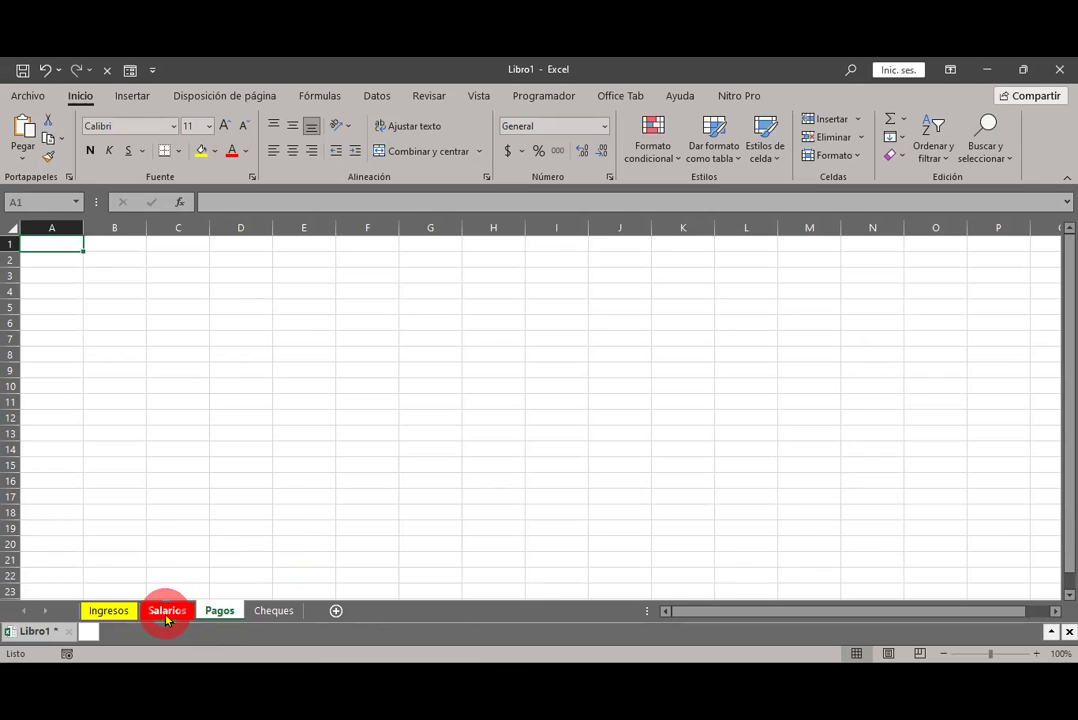
left_click(219, 612)
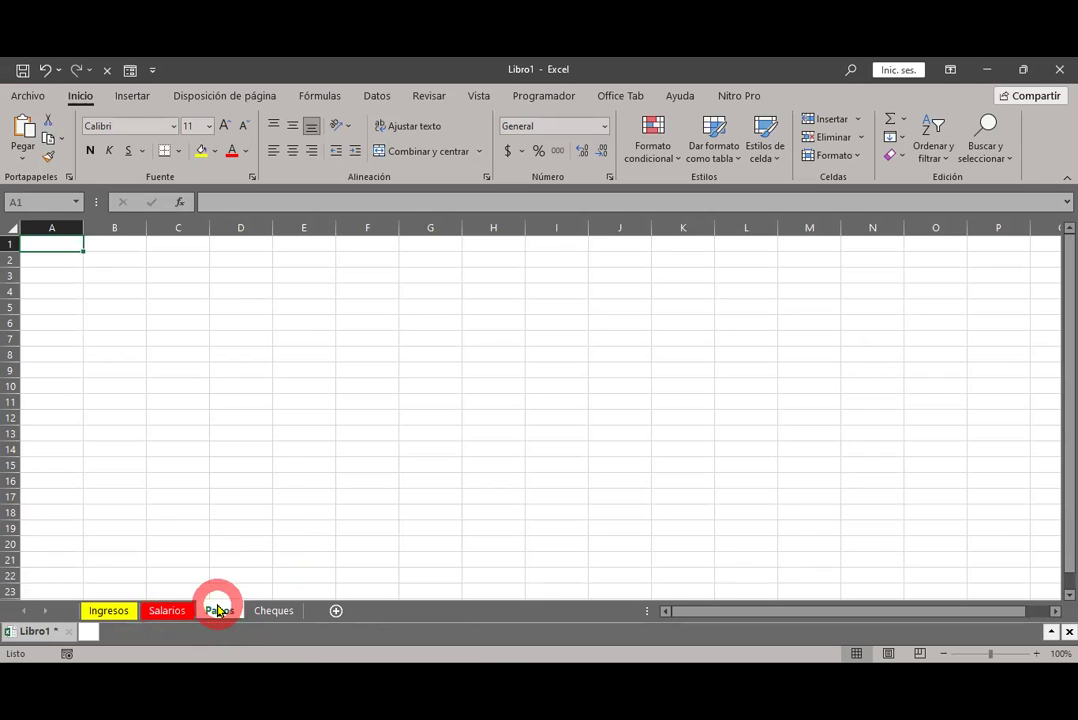
right_click(220, 612)
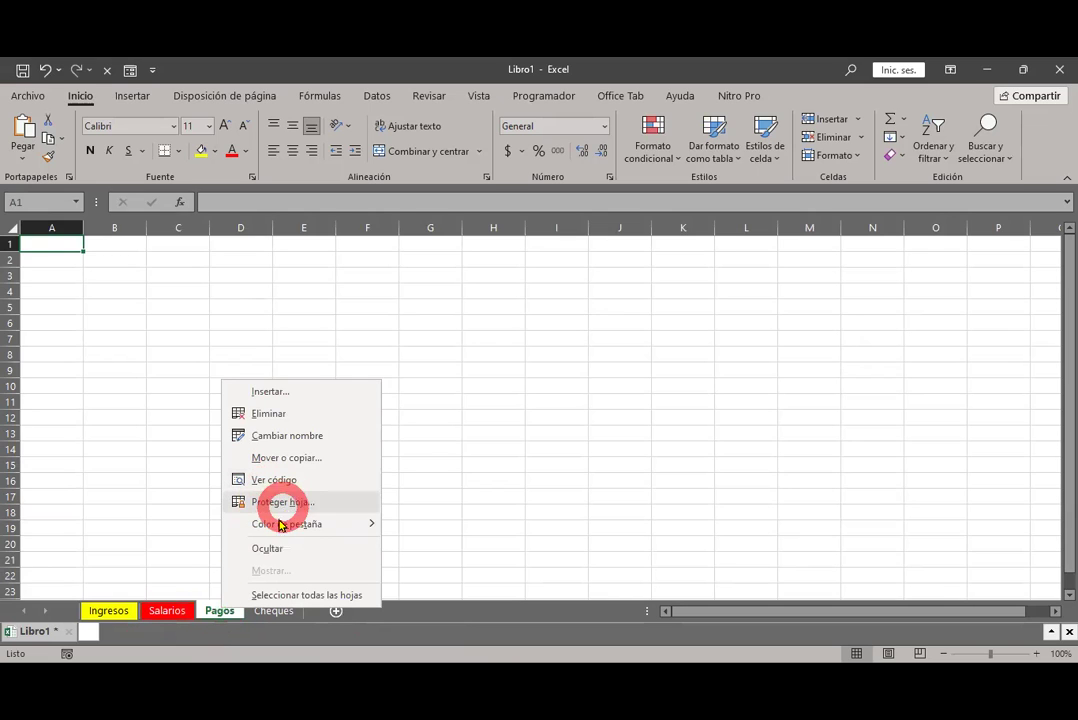
mouse_move(281, 526)
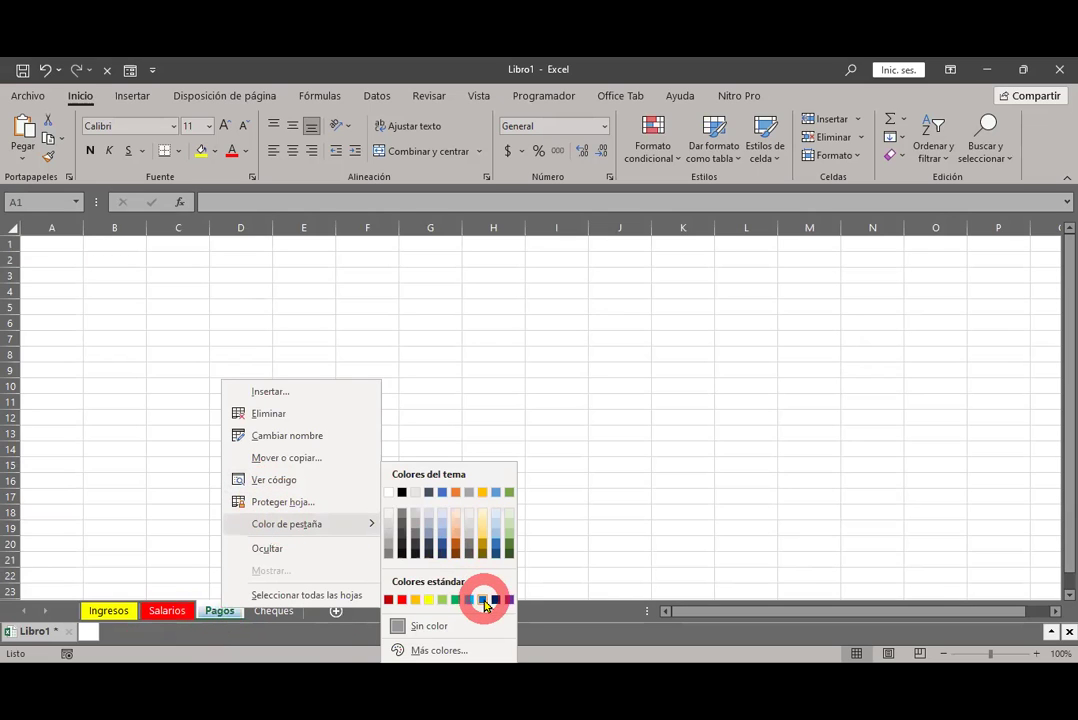
left_click(483, 600)
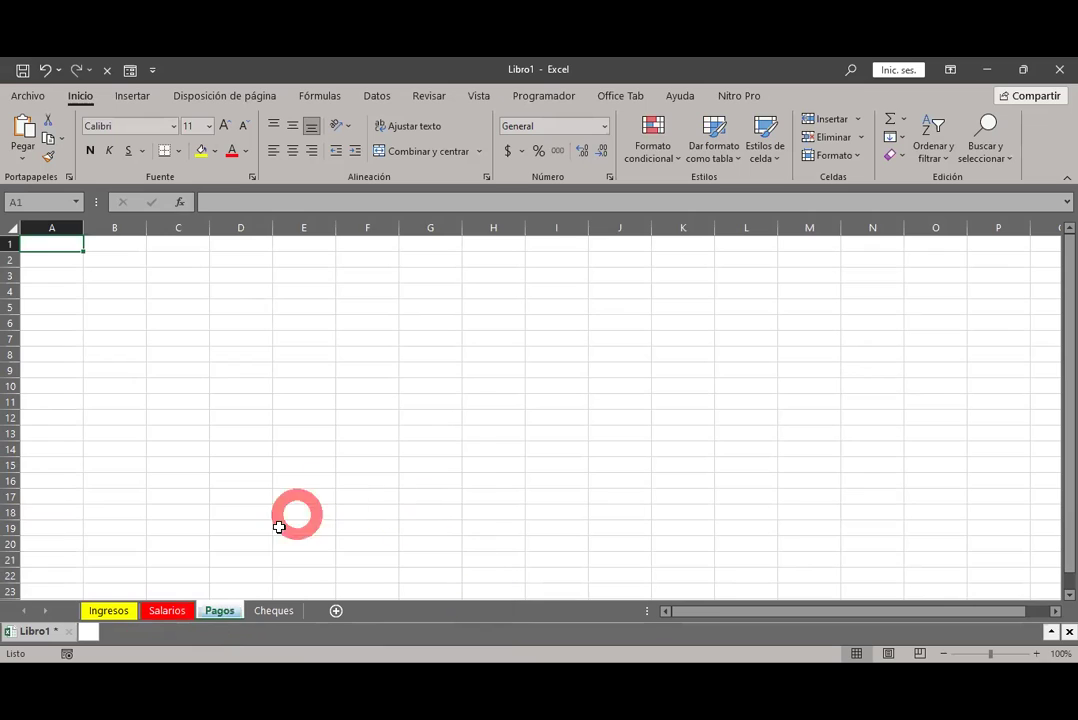
Step: Set the tab color of the Cheques worksheet to standard green
left_click(277, 610)
left_click(221, 612)
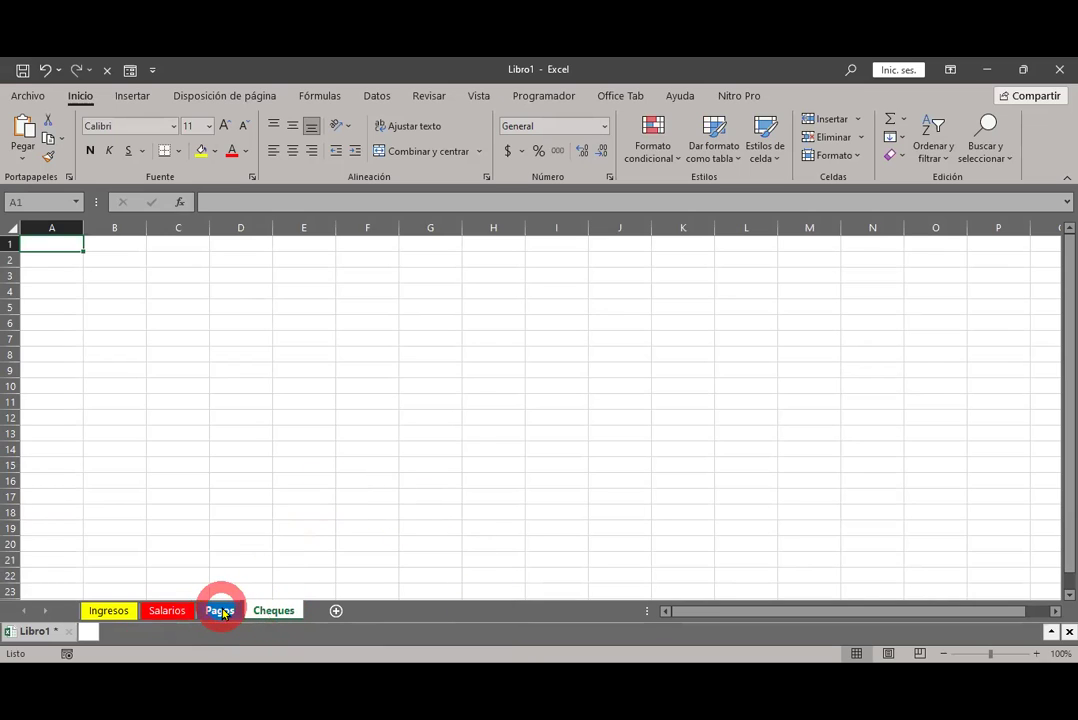
right_click(277, 608)
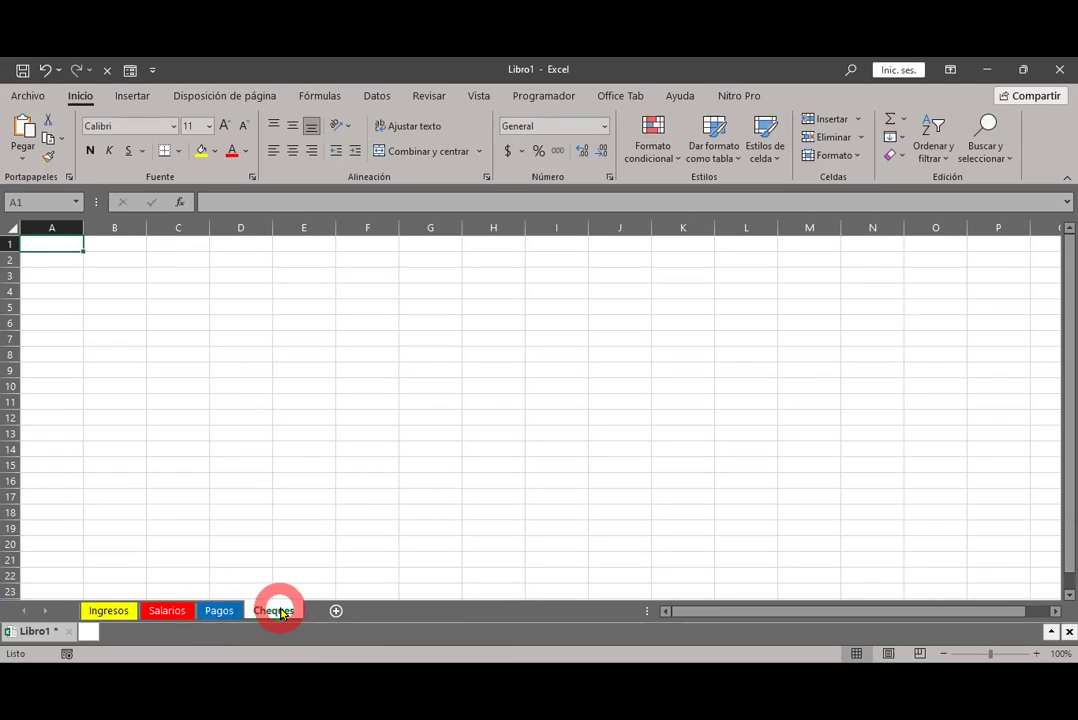
left_click(373, 528)
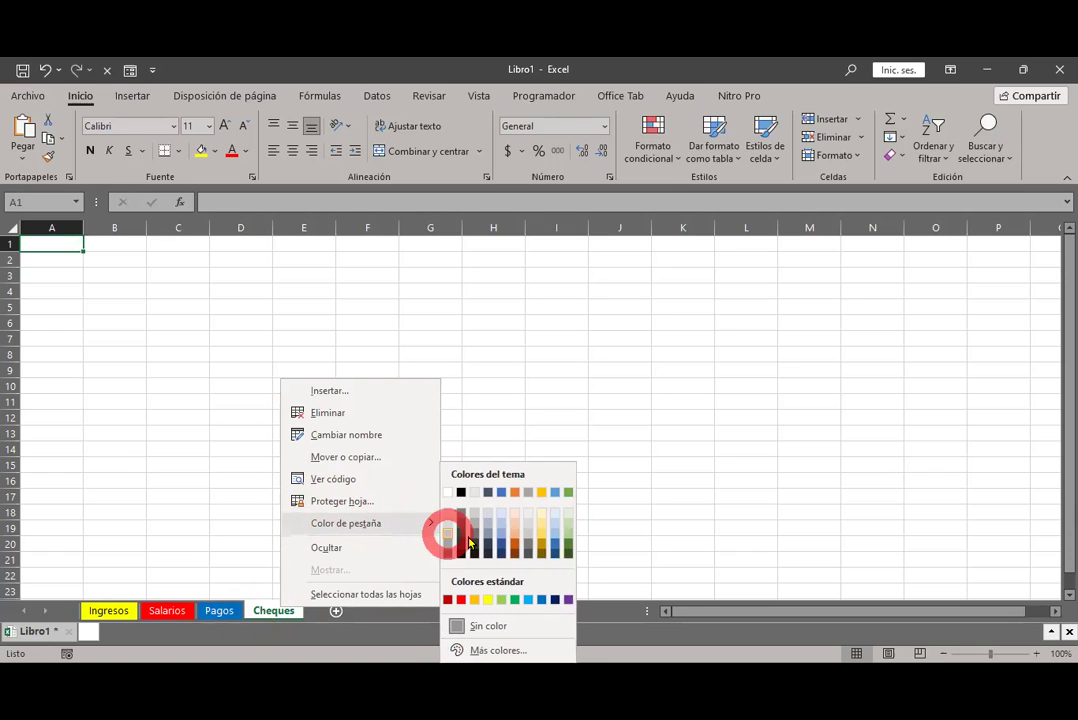
left_click(505, 601)
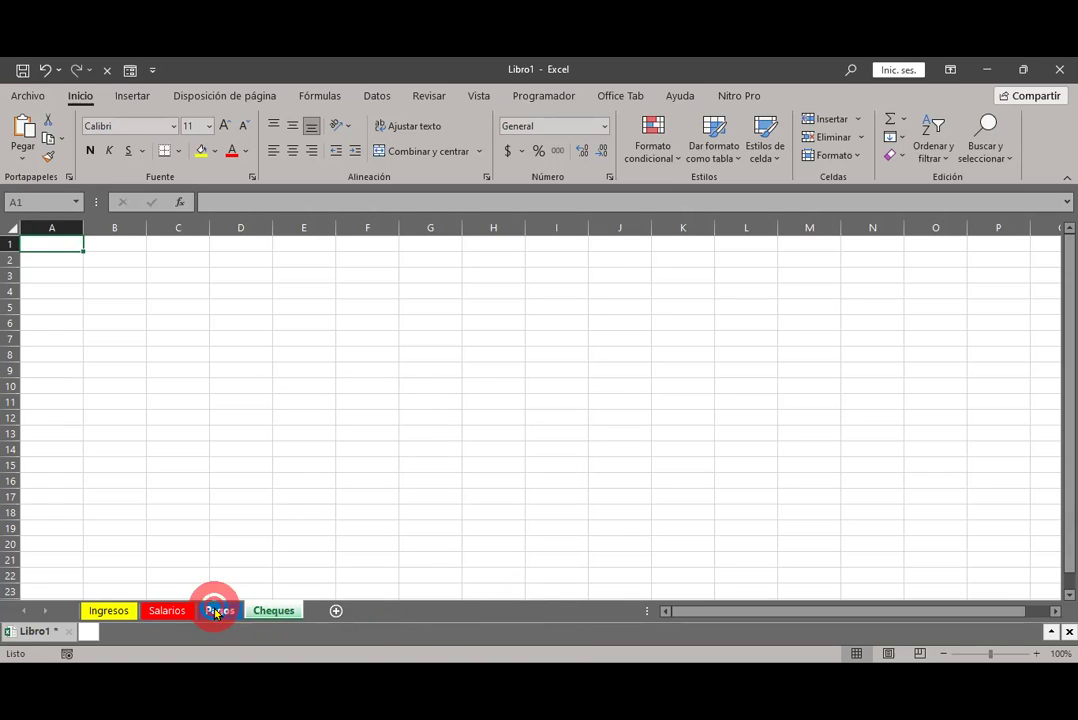
Step: Switch through the Ingresos, Salarios, Pagos and Cheques worksheets to view their tab colors, ending on Ingresos
left_click(132, 612)
left_click(170, 610, "ctrl")
left_click(105, 614)
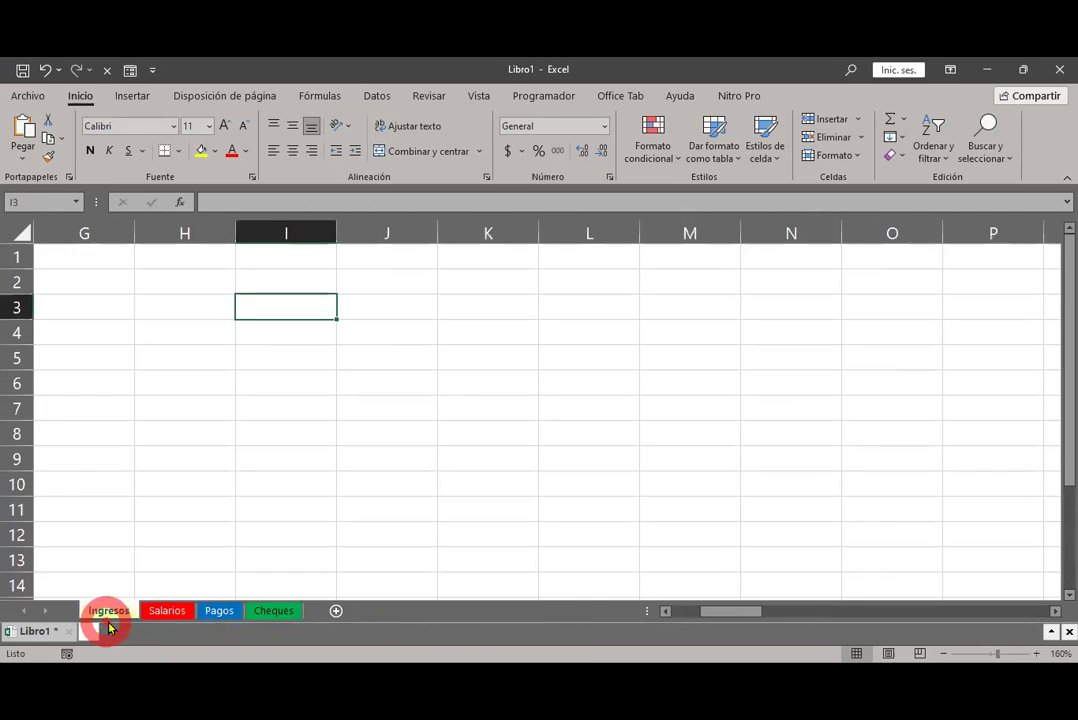
left_click(164, 610)
left_click(219, 612)
left_click(263, 610)
left_click(224, 610)
left_click(155, 612)
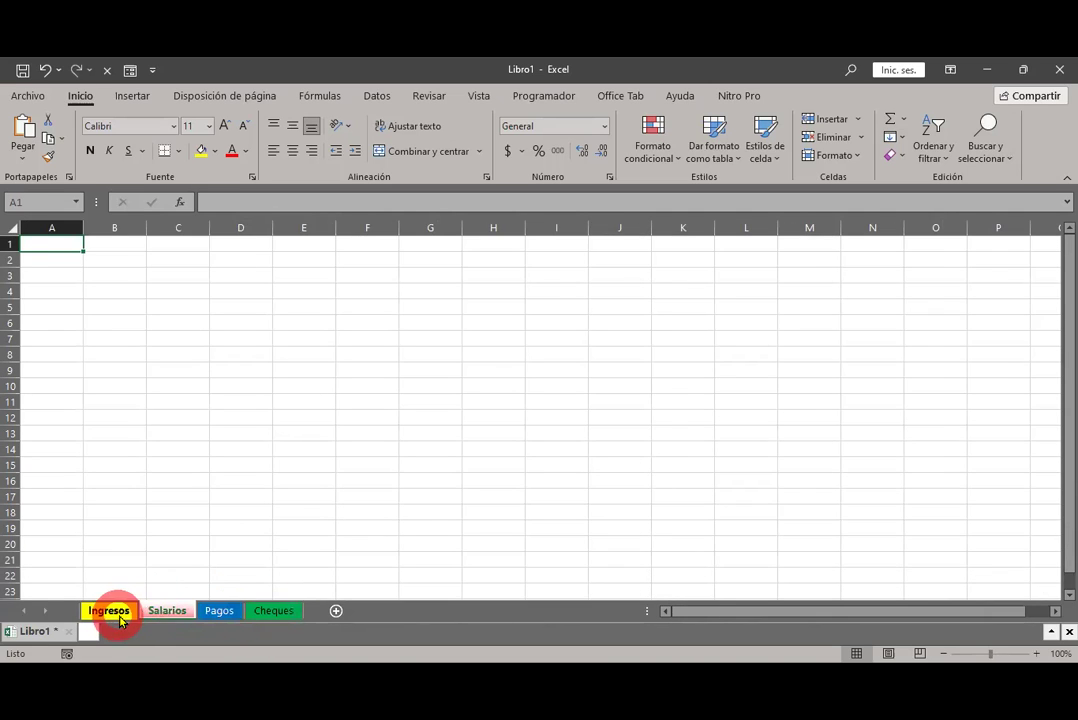
left_click(113, 610)
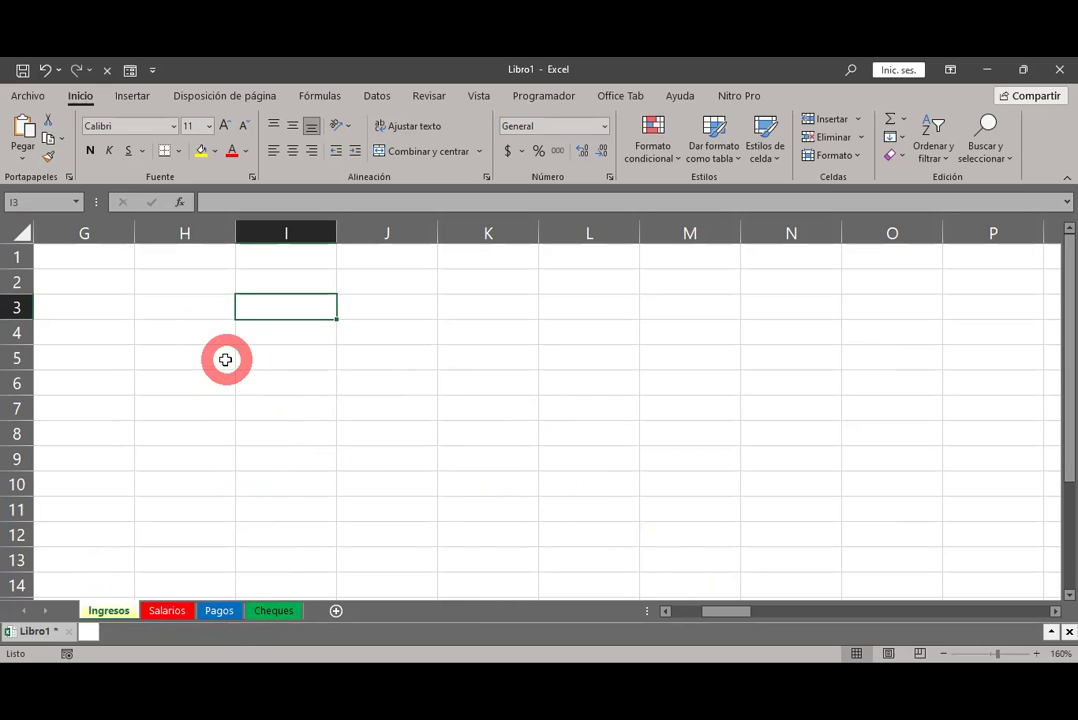
Step: Save the workbook to the Desktop folder as an Excel workbook named "Mi primer clase de Excel"
left_click(28, 97)
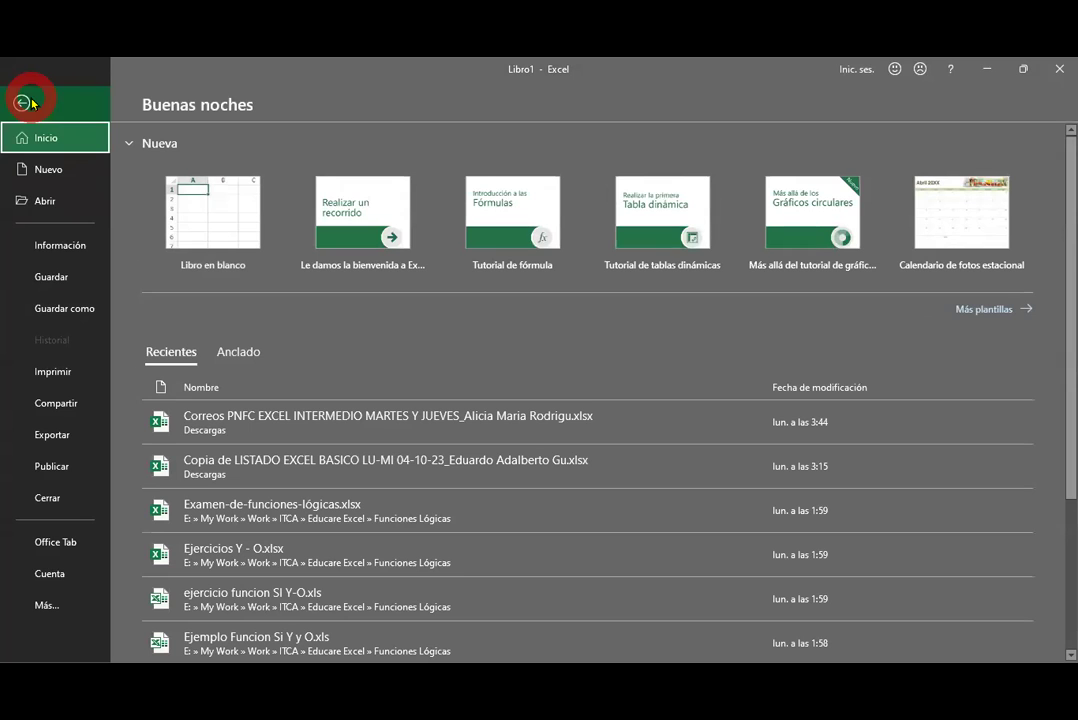
left_click(57, 312)
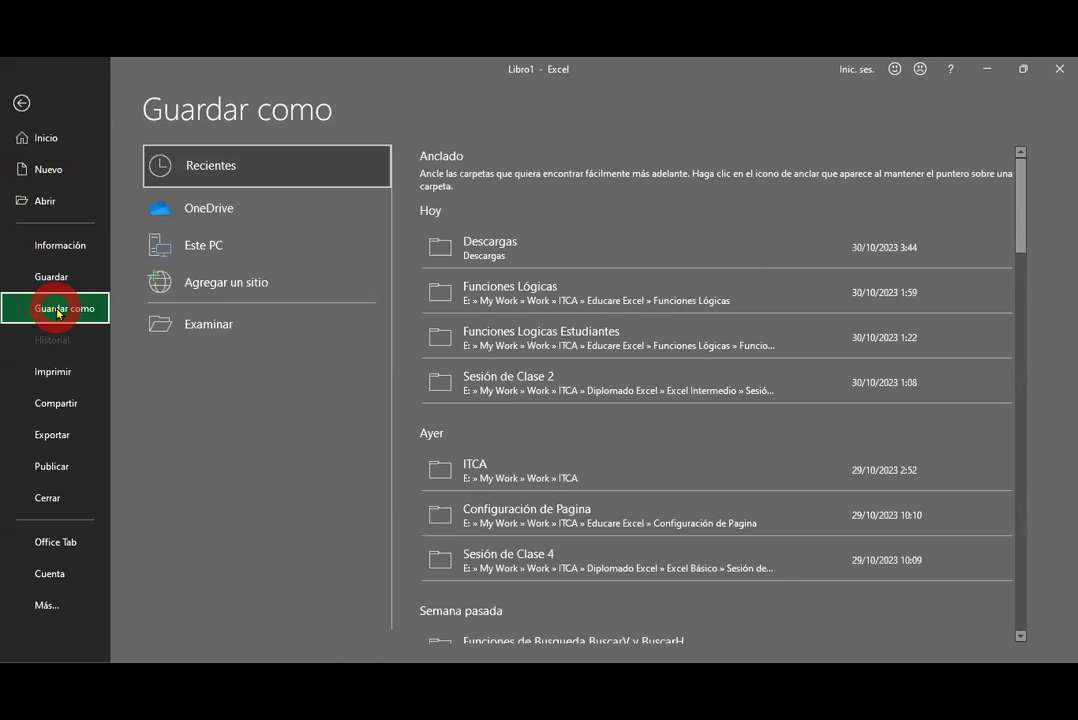
left_click(223, 330)
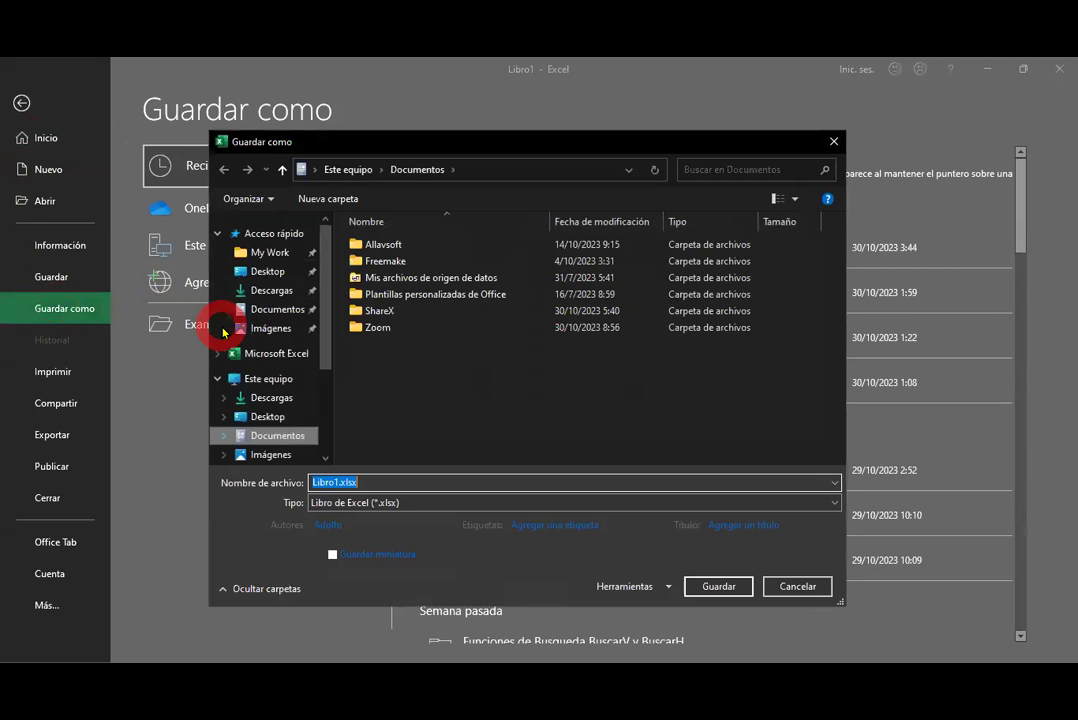
left_click(258, 282)
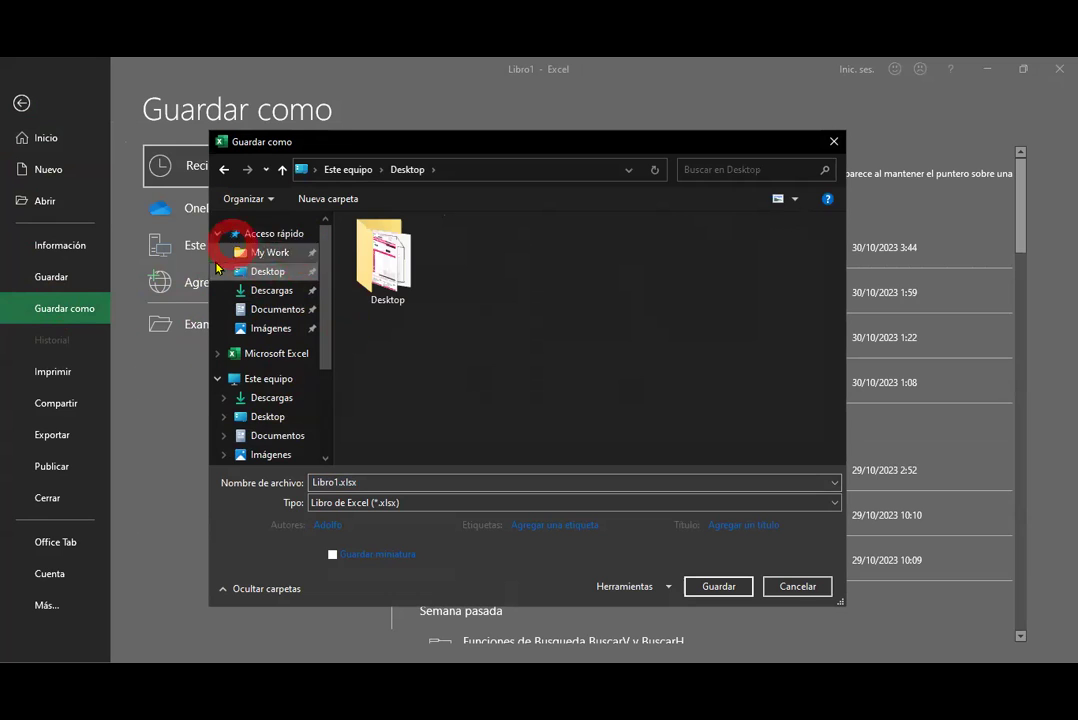
left_click(363, 482)
left_click_drag(363, 482, 281, 484)
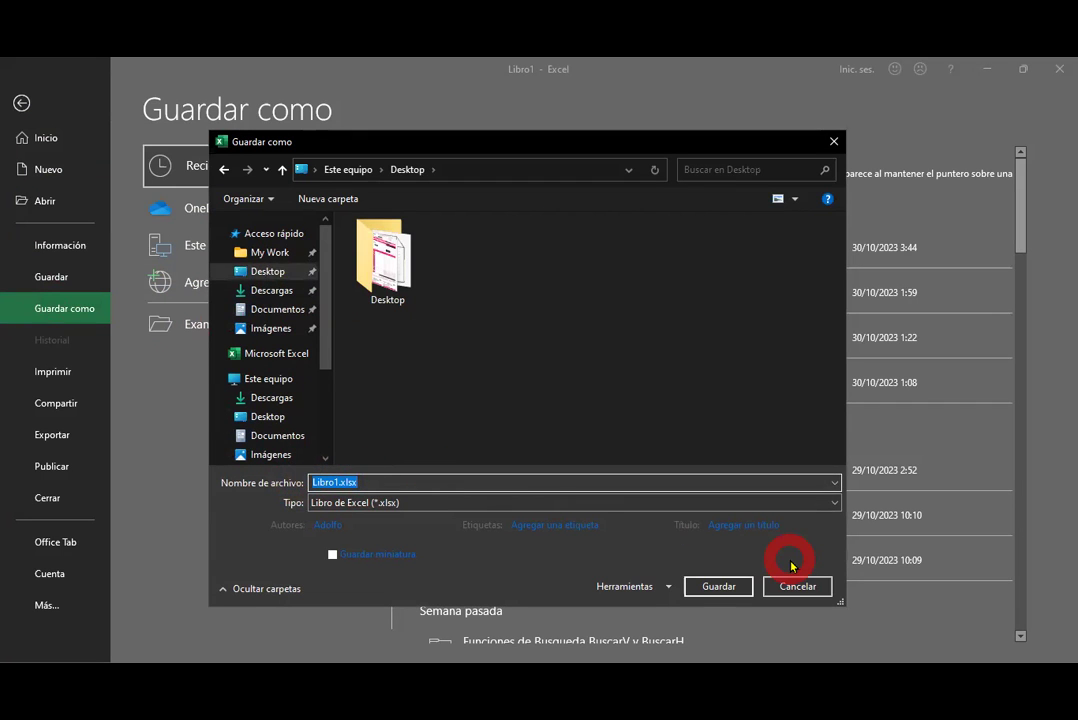
key("BackSpace")
type("Mi primer clase de Excel")
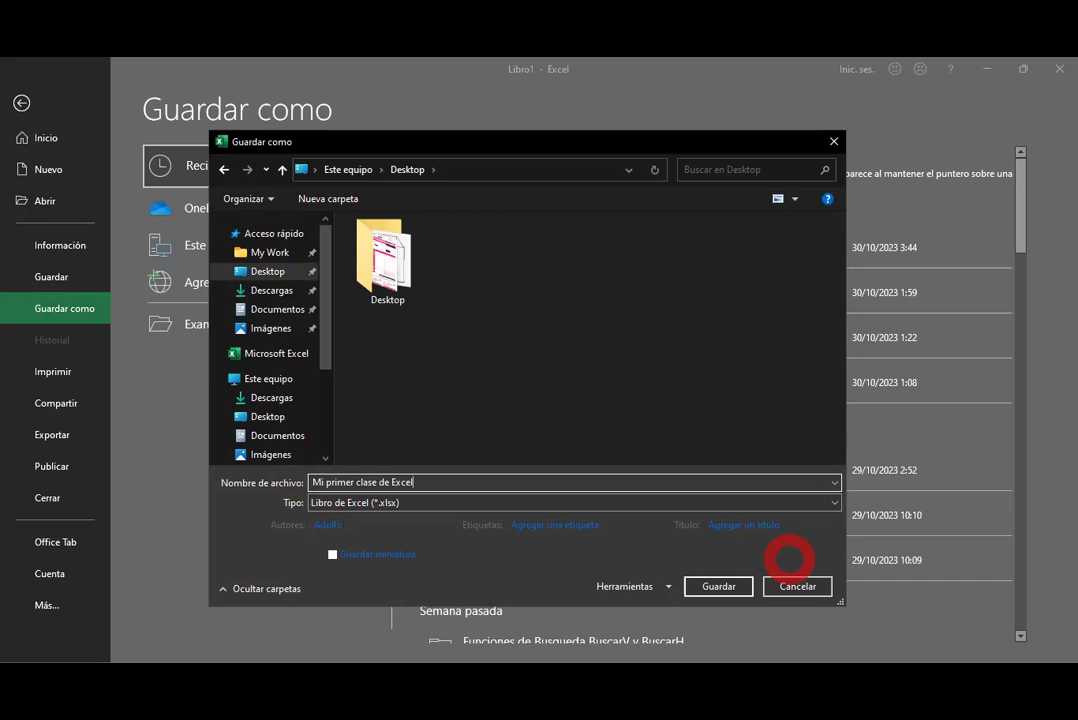
left_click(719, 587)
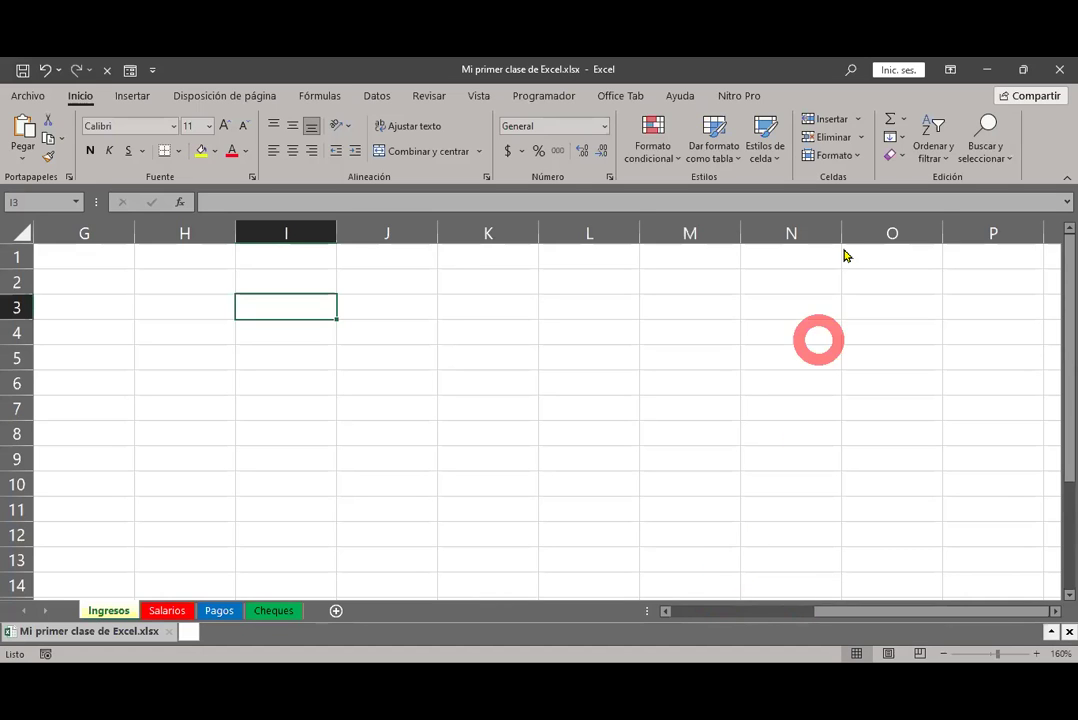
Step: Minimize all open windows to view the saved workbook file on the desktop, and switch back to the Excel workbook
left_click(985, 75)
left_click(985, 75)
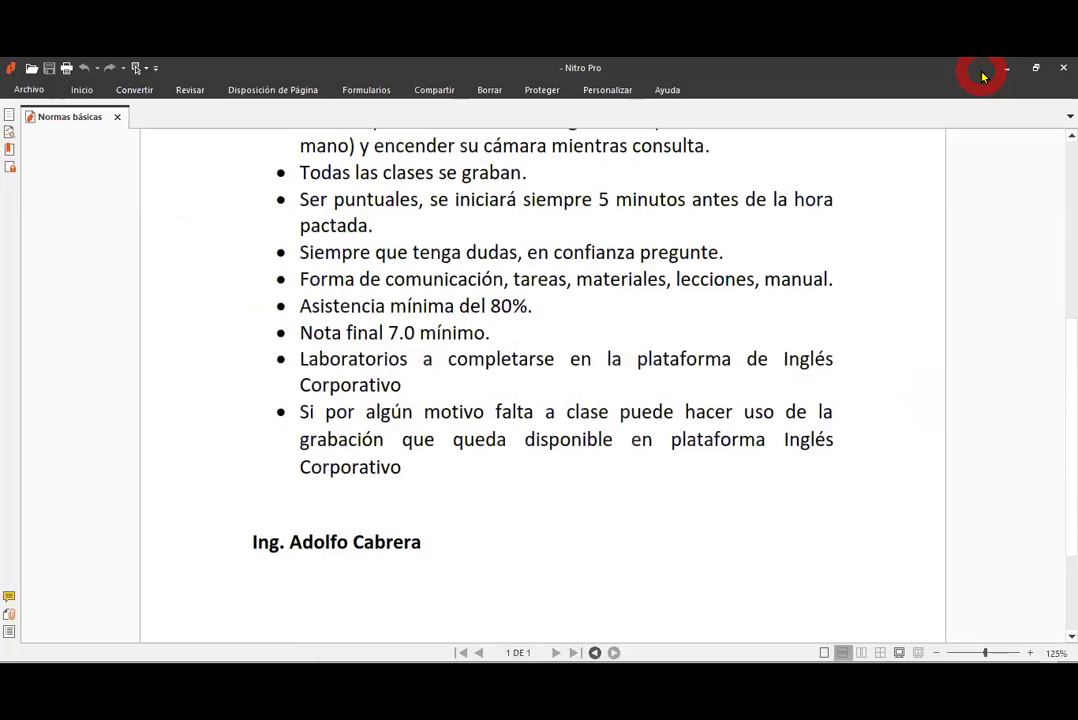
left_click(1000, 74)
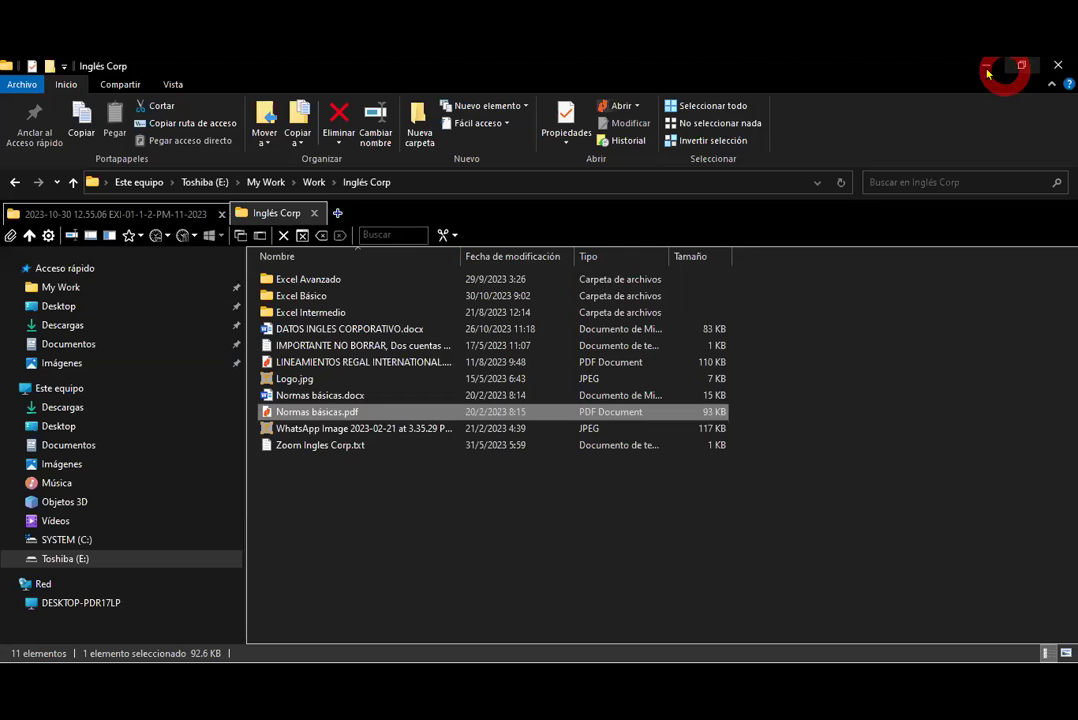
left_click(986, 68)
left_click(985, 73)
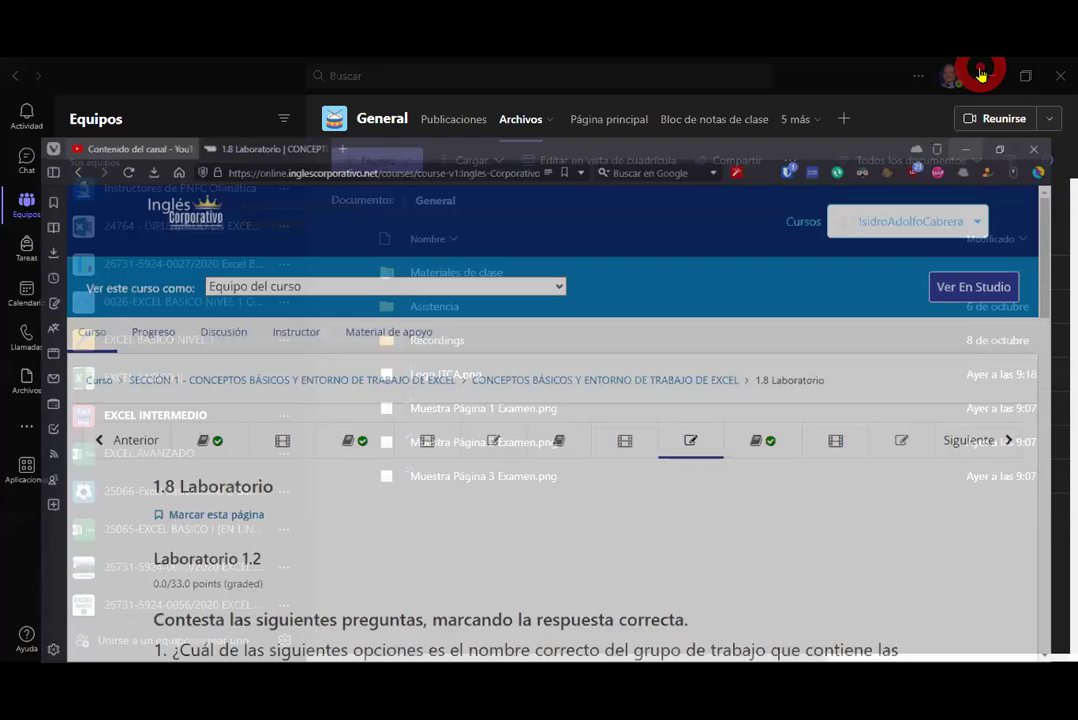
left_click(990, 73)
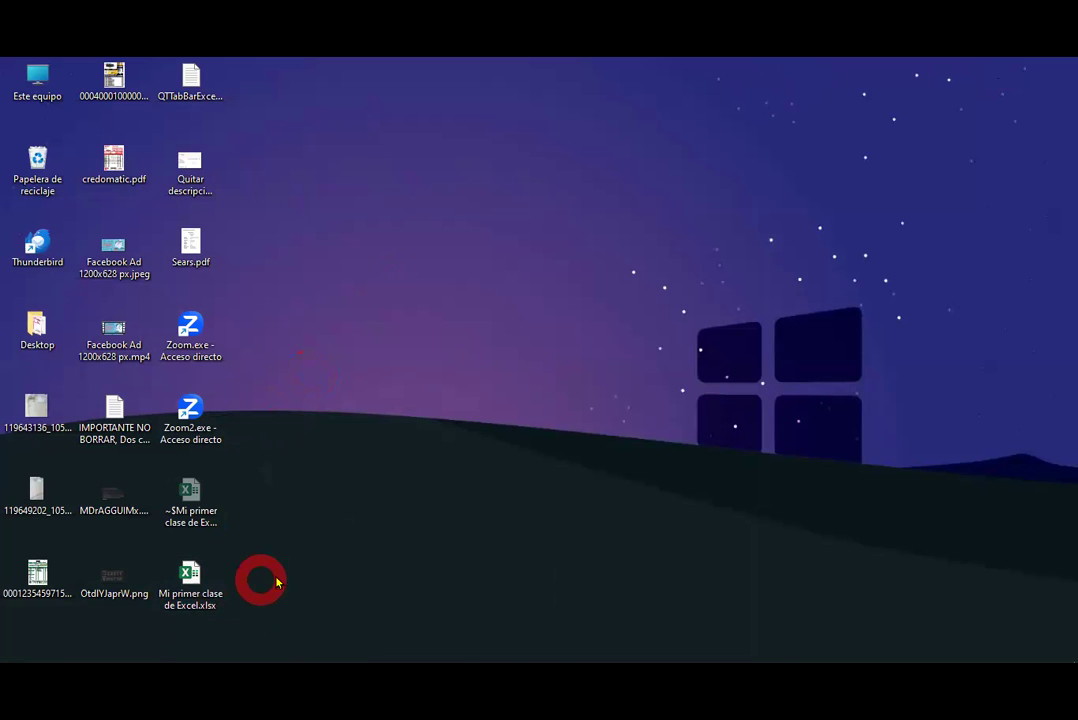
mouse_move(541, 667)
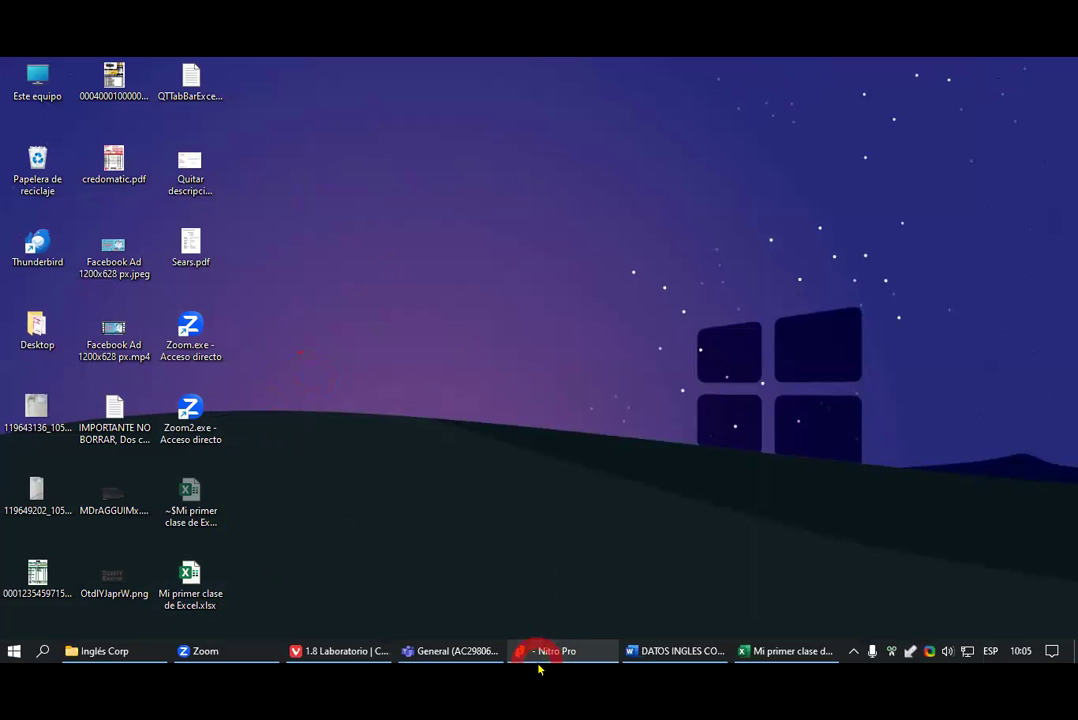
left_click(792, 652)
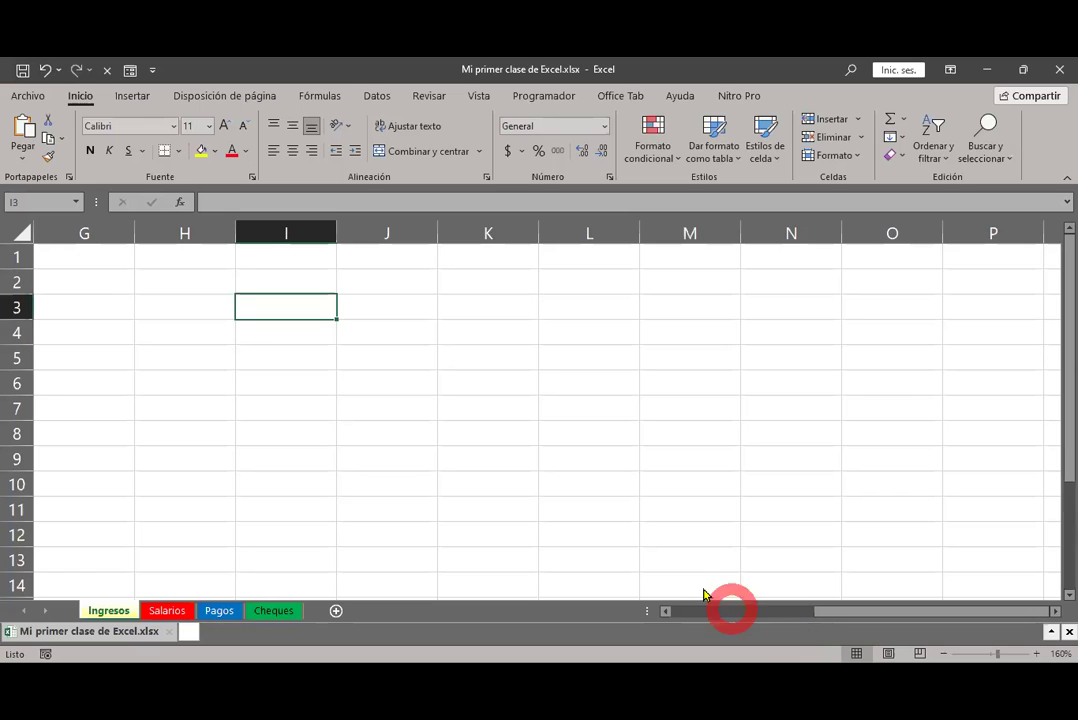